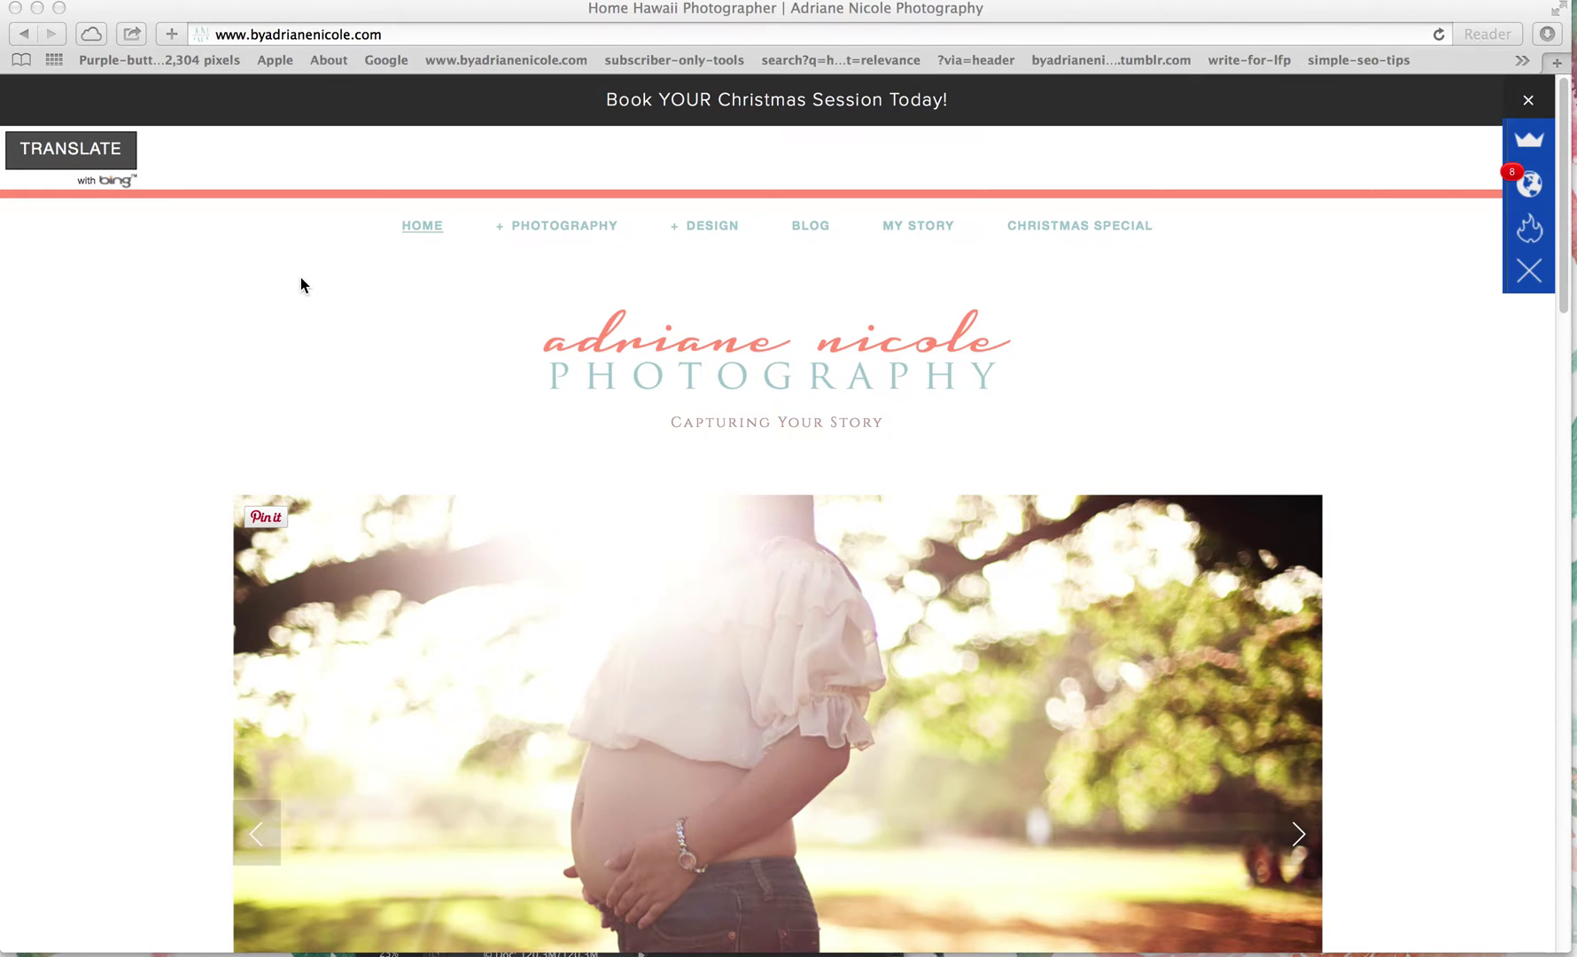
Open the Squarespace admin at byadrianenicole.com/config and show the site's Pages panel
left_click(301, 278)
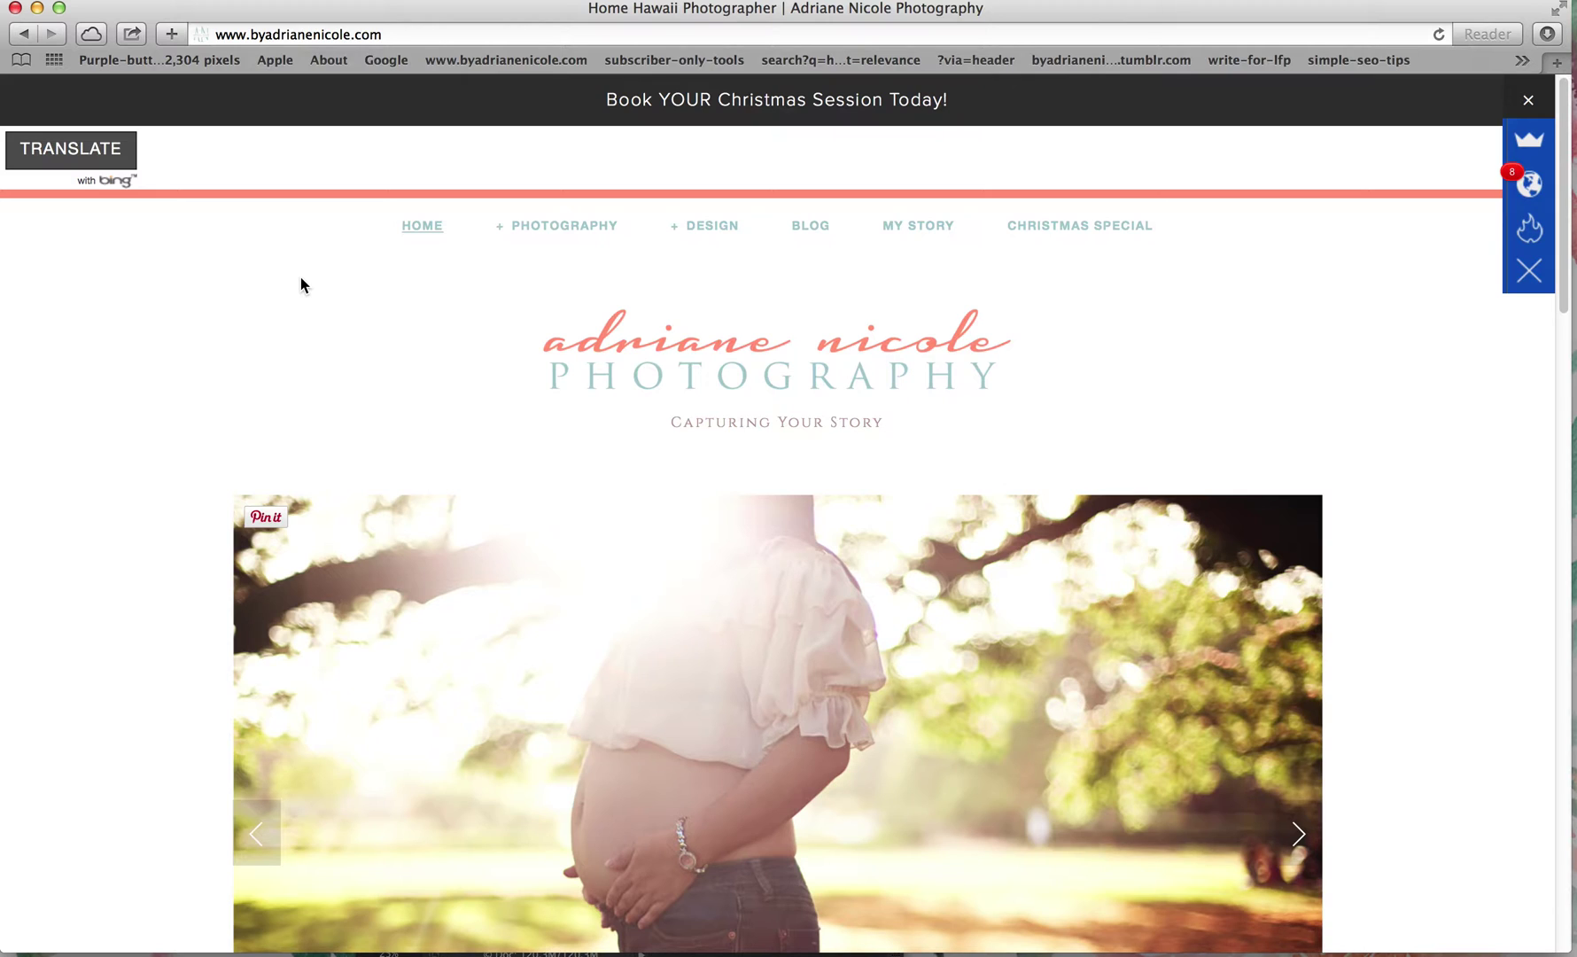
key("Escape")
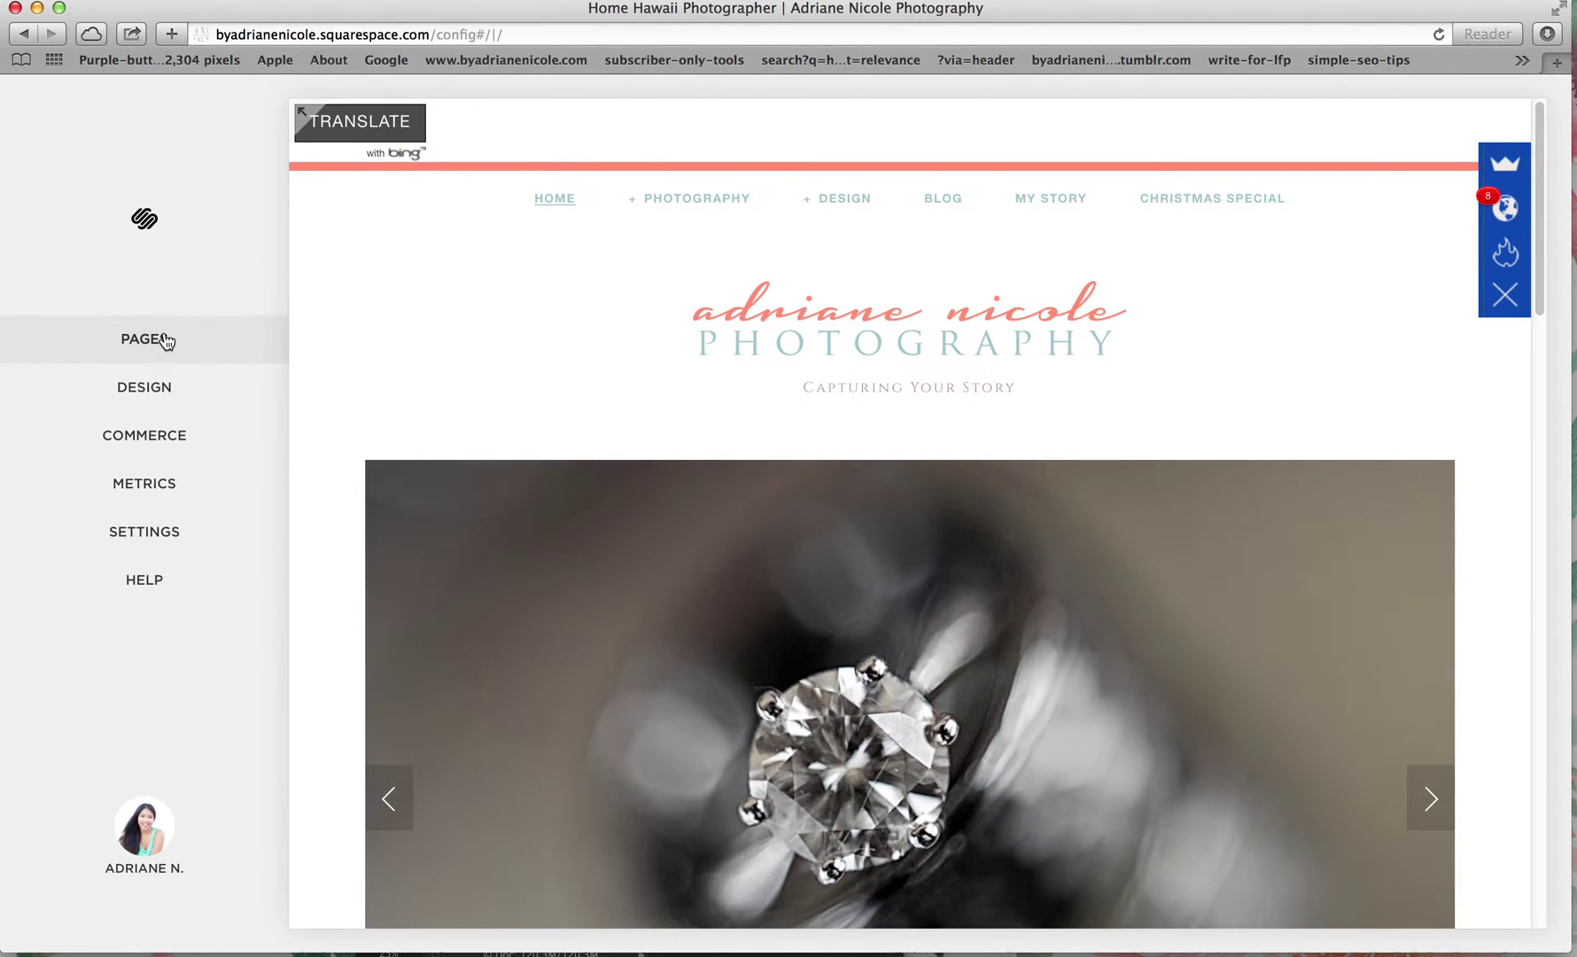
left_click(166, 340)
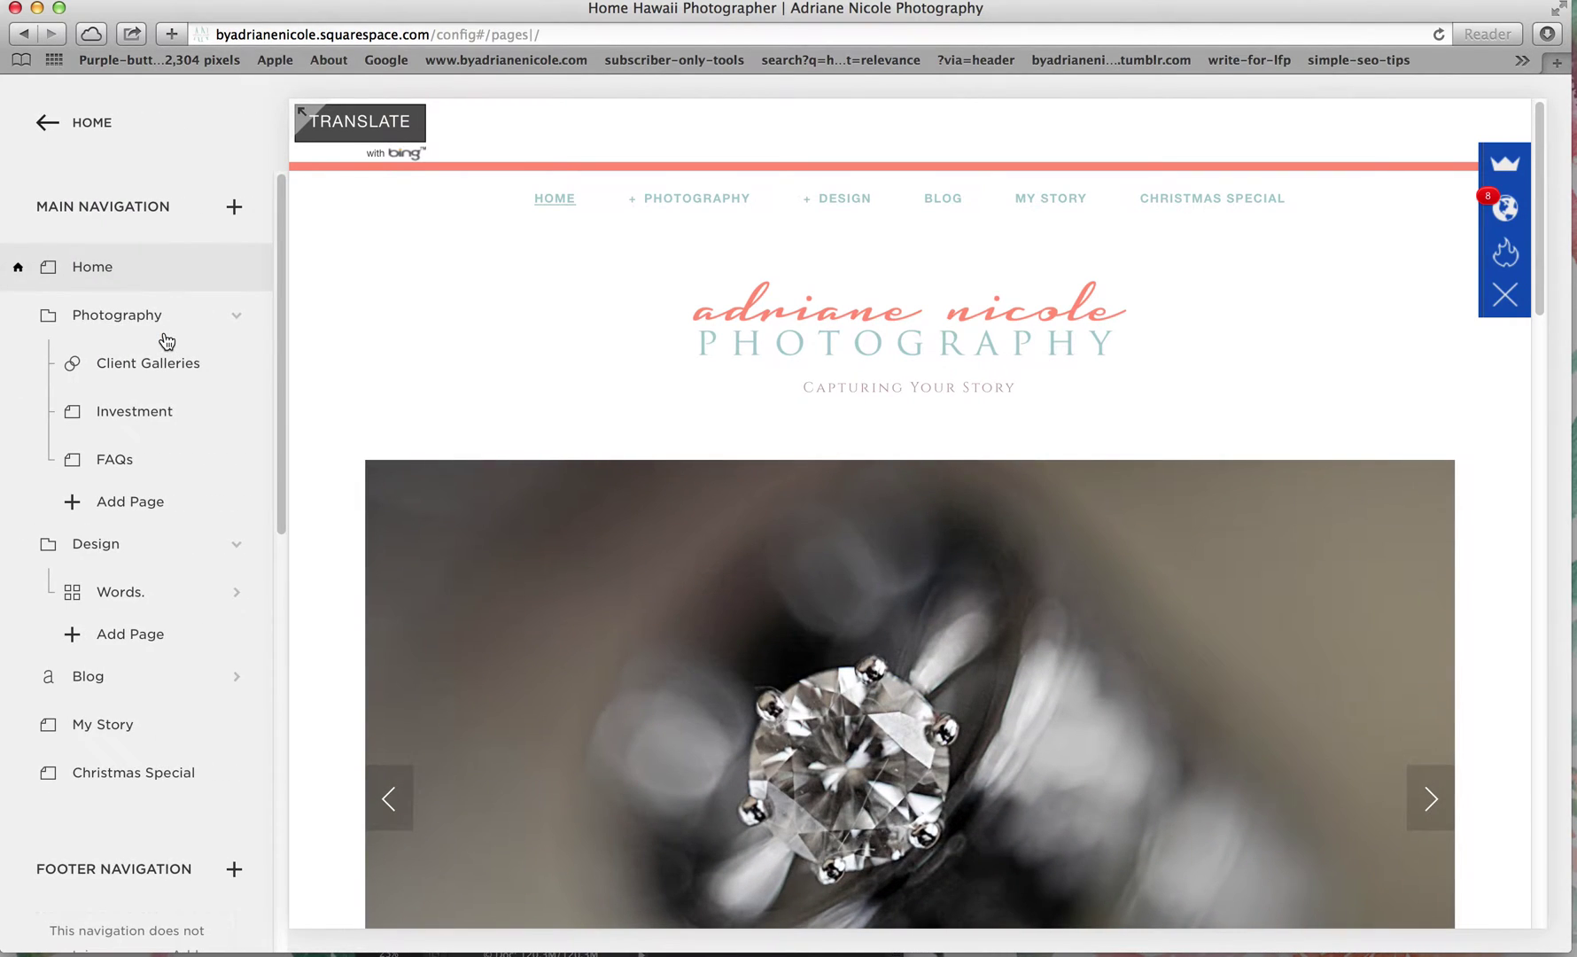
Delete the old Contract page from the Not Linked pages list
scroll(166, 709, "down", 3)
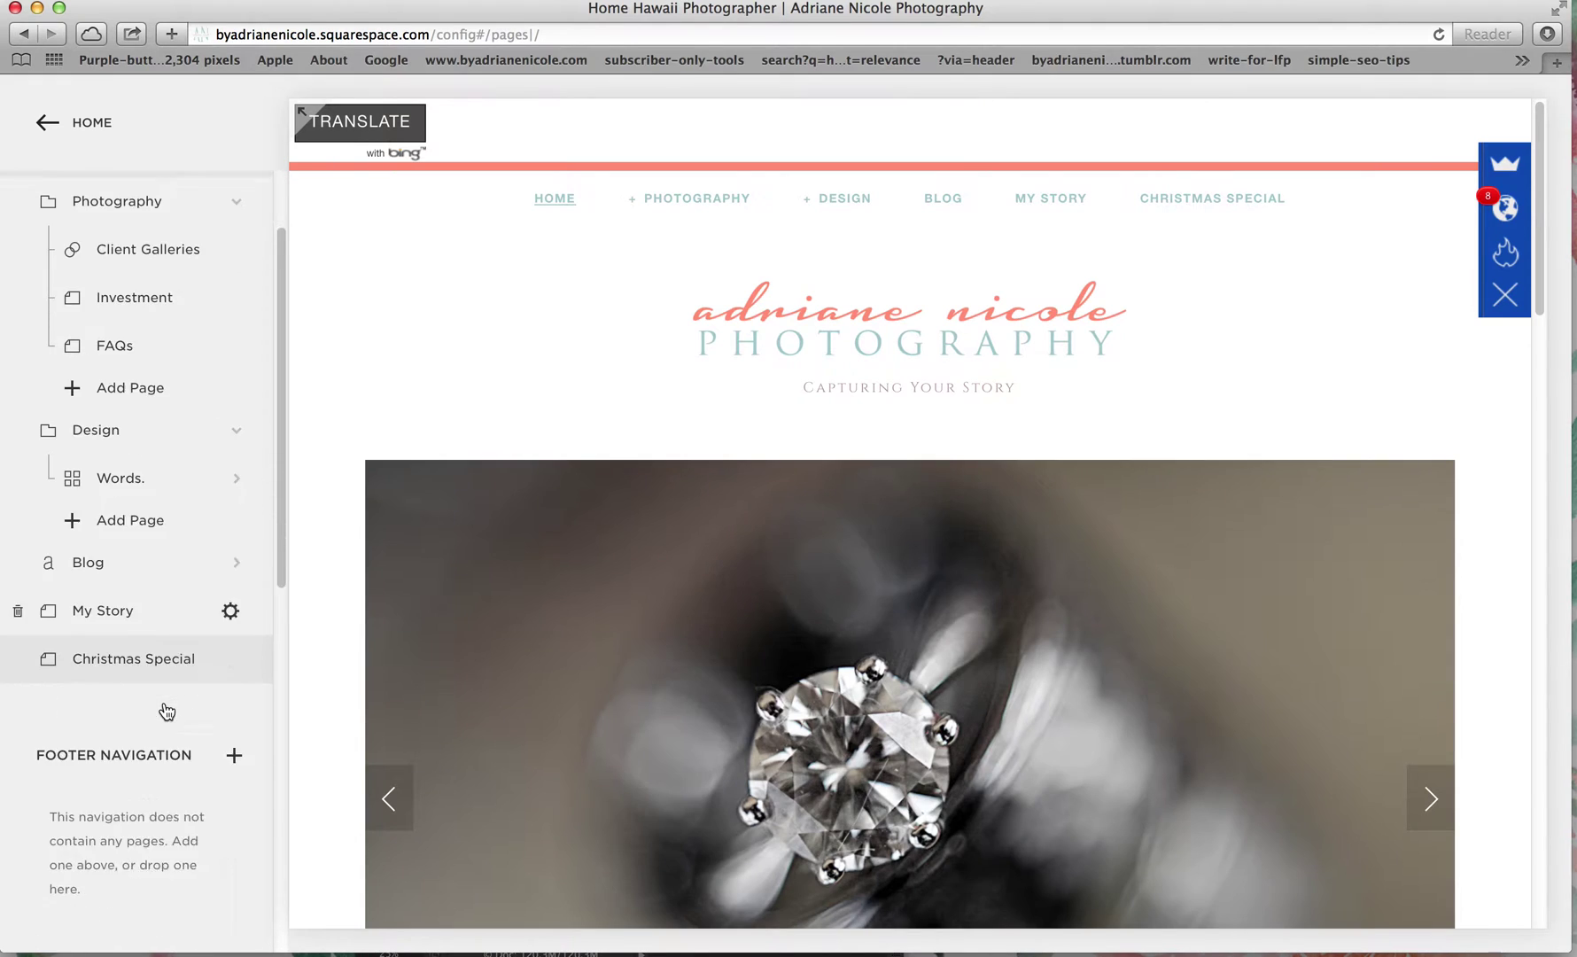
scroll(166, 711, "down", 4)
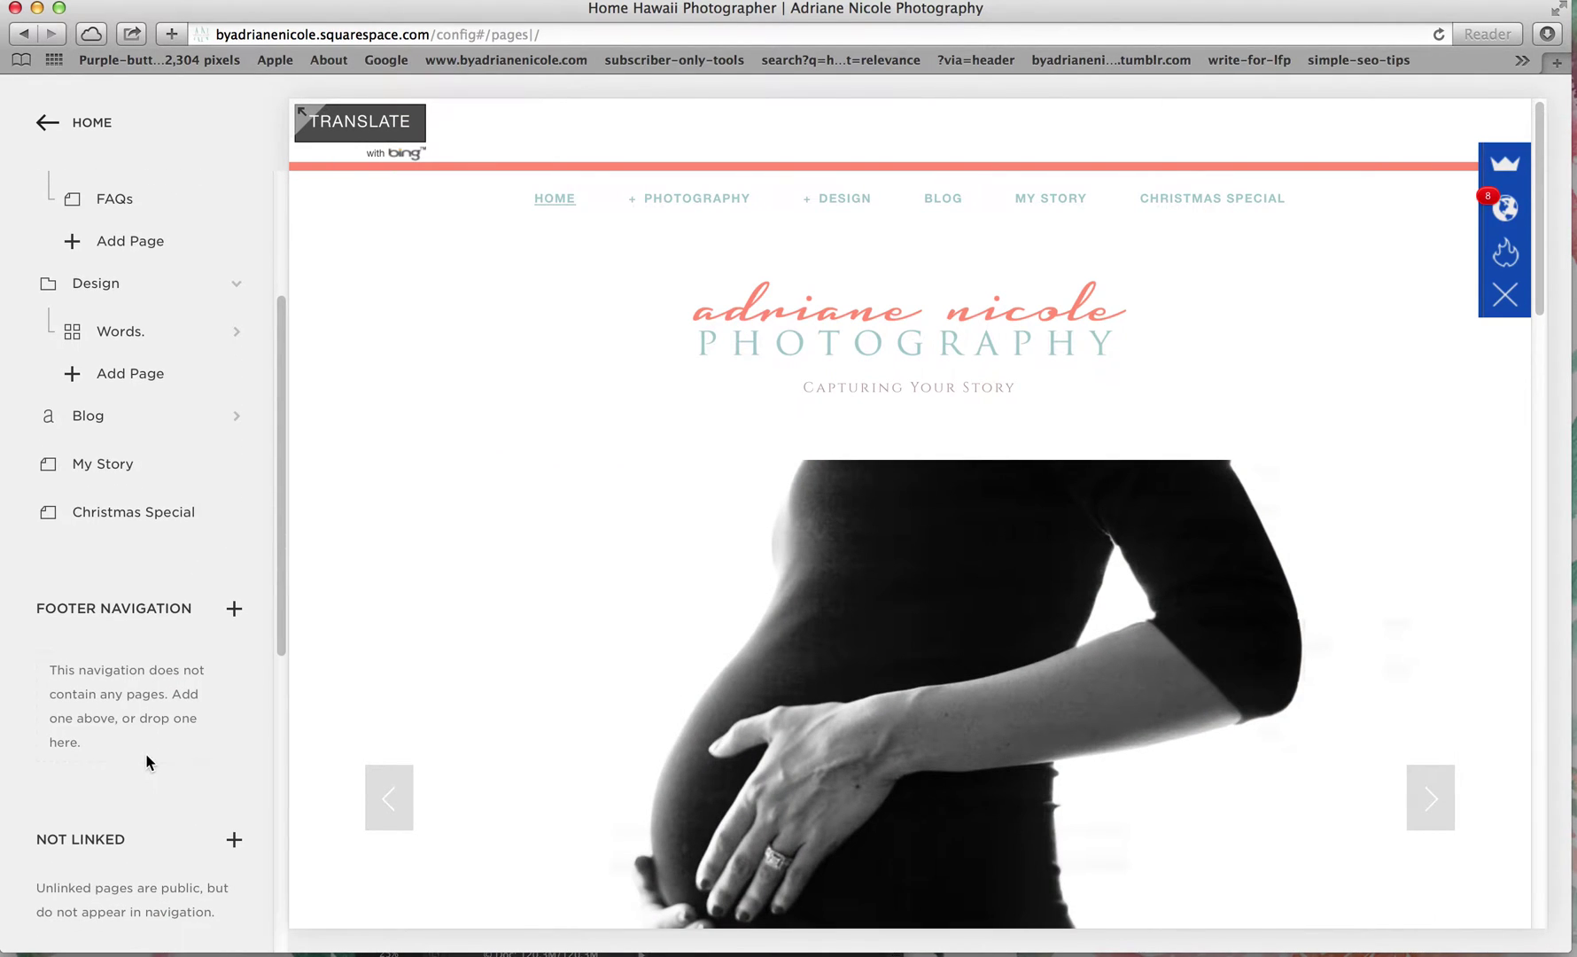
scroll(147, 760, "down", 10)
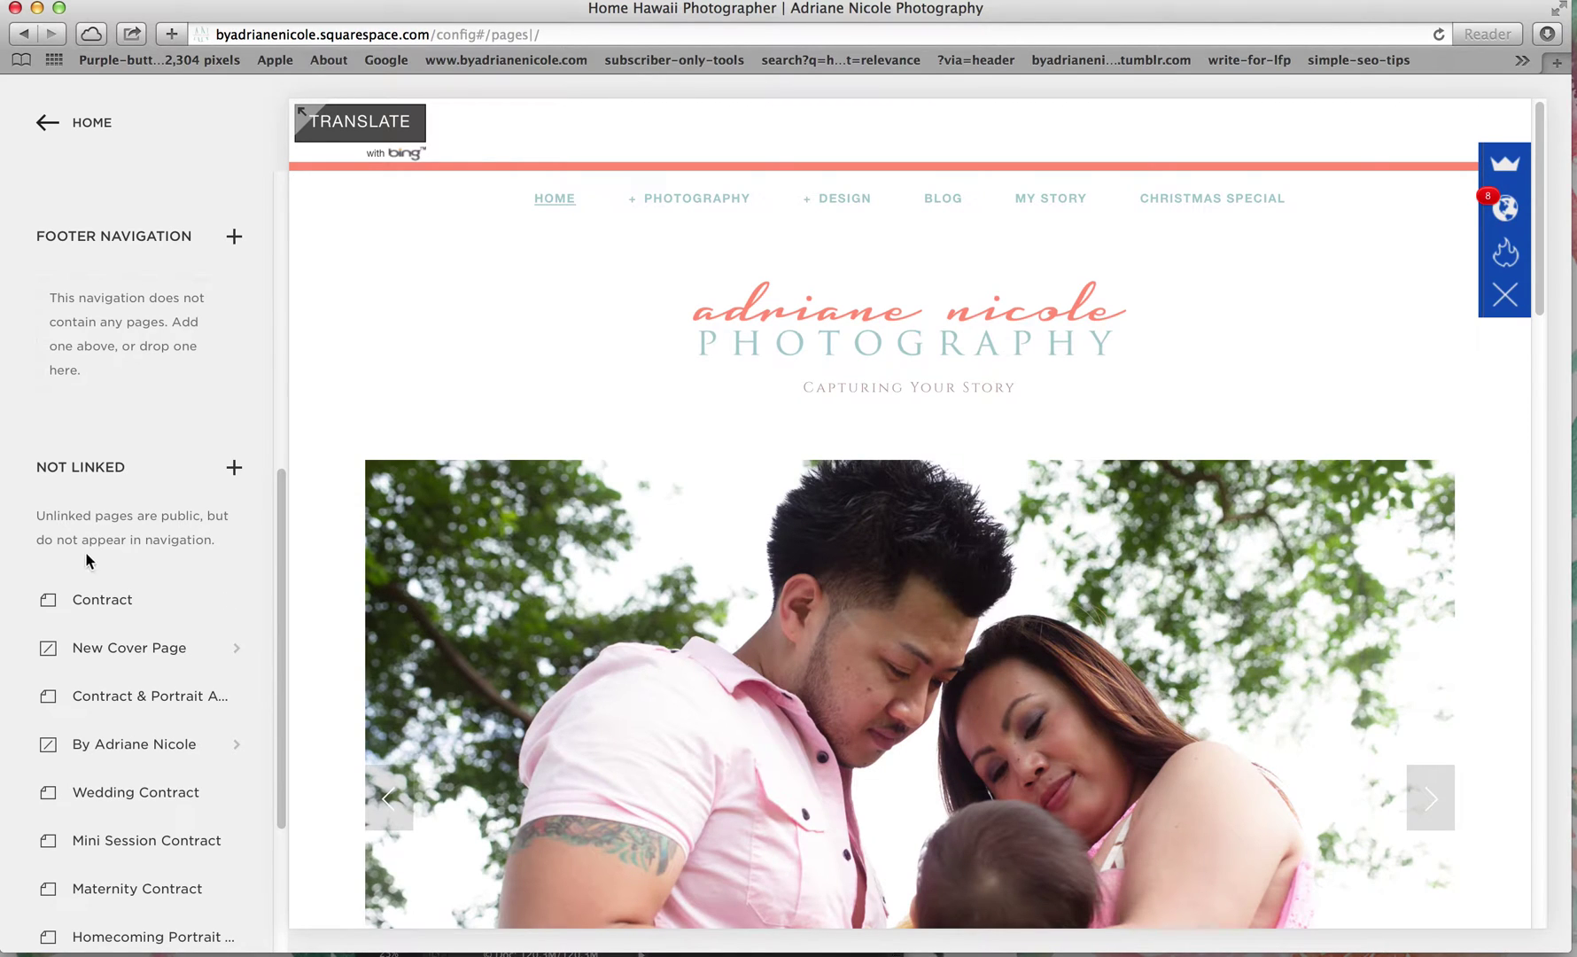
scroll(119, 656, "down", 6)
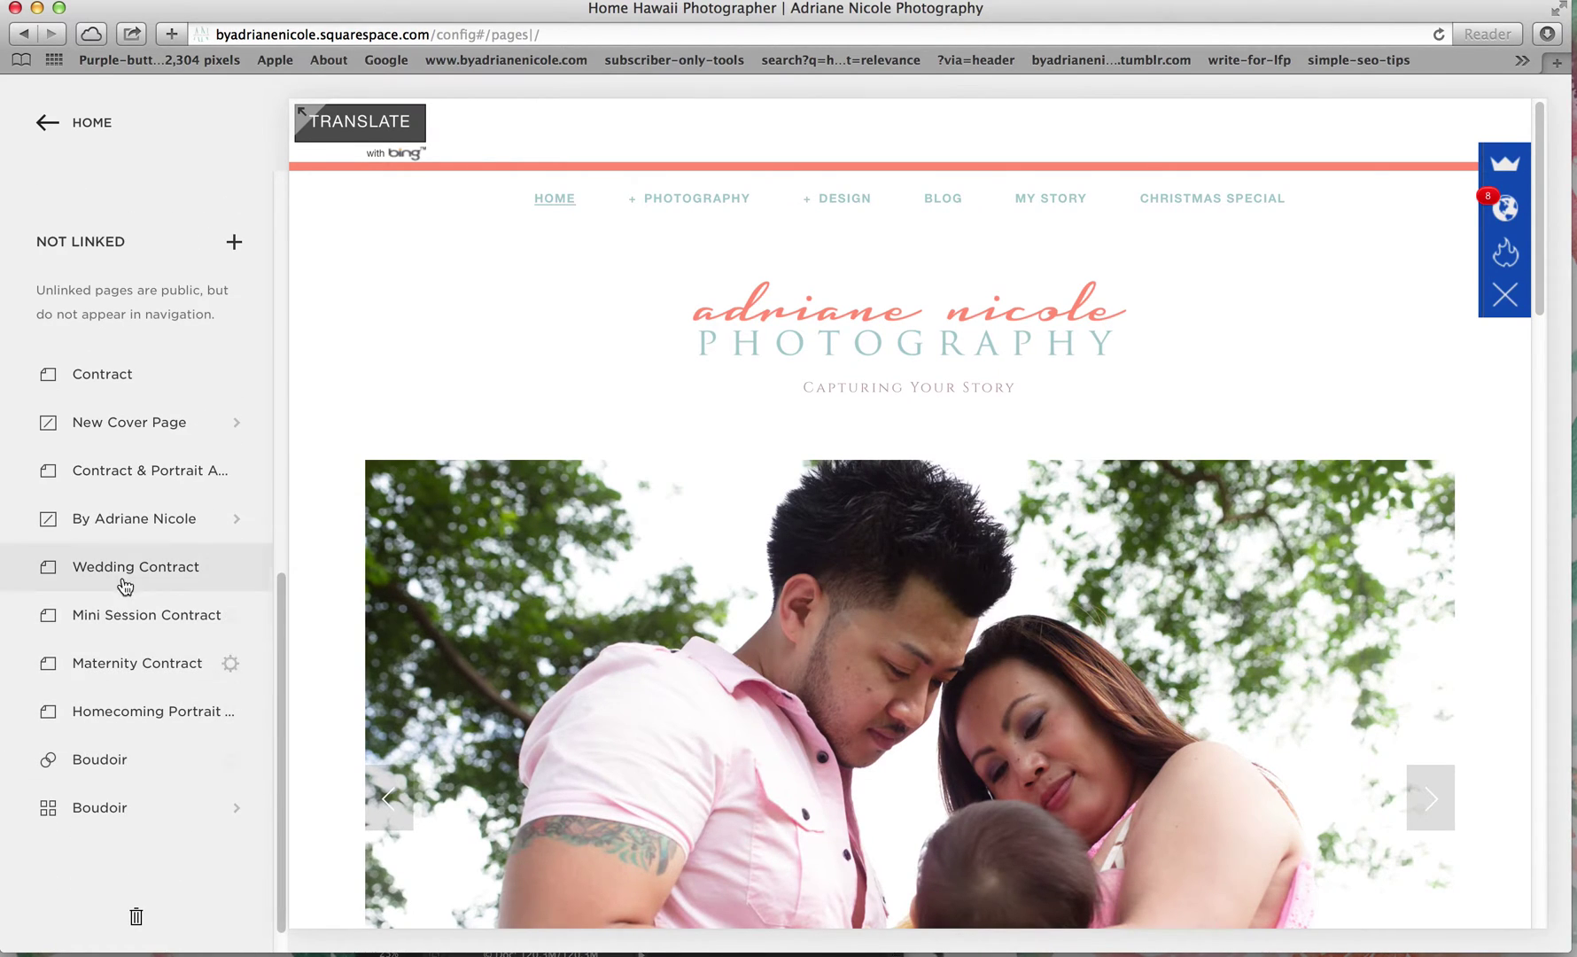
scroll(131, 708, "up", 4)
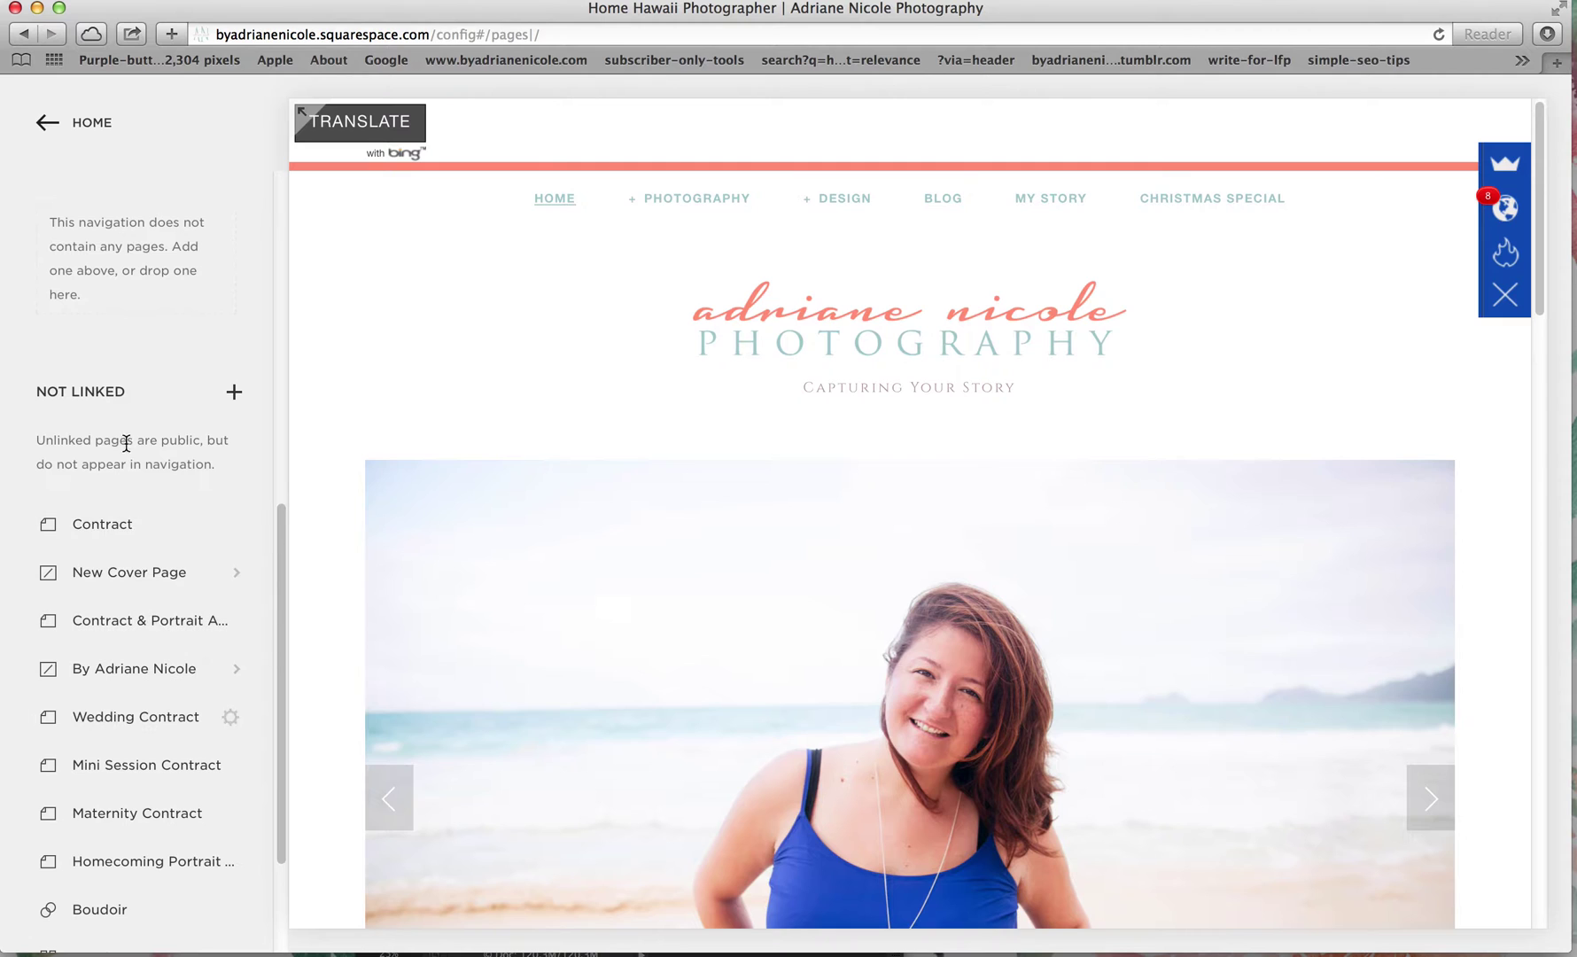
left_click(102, 536)
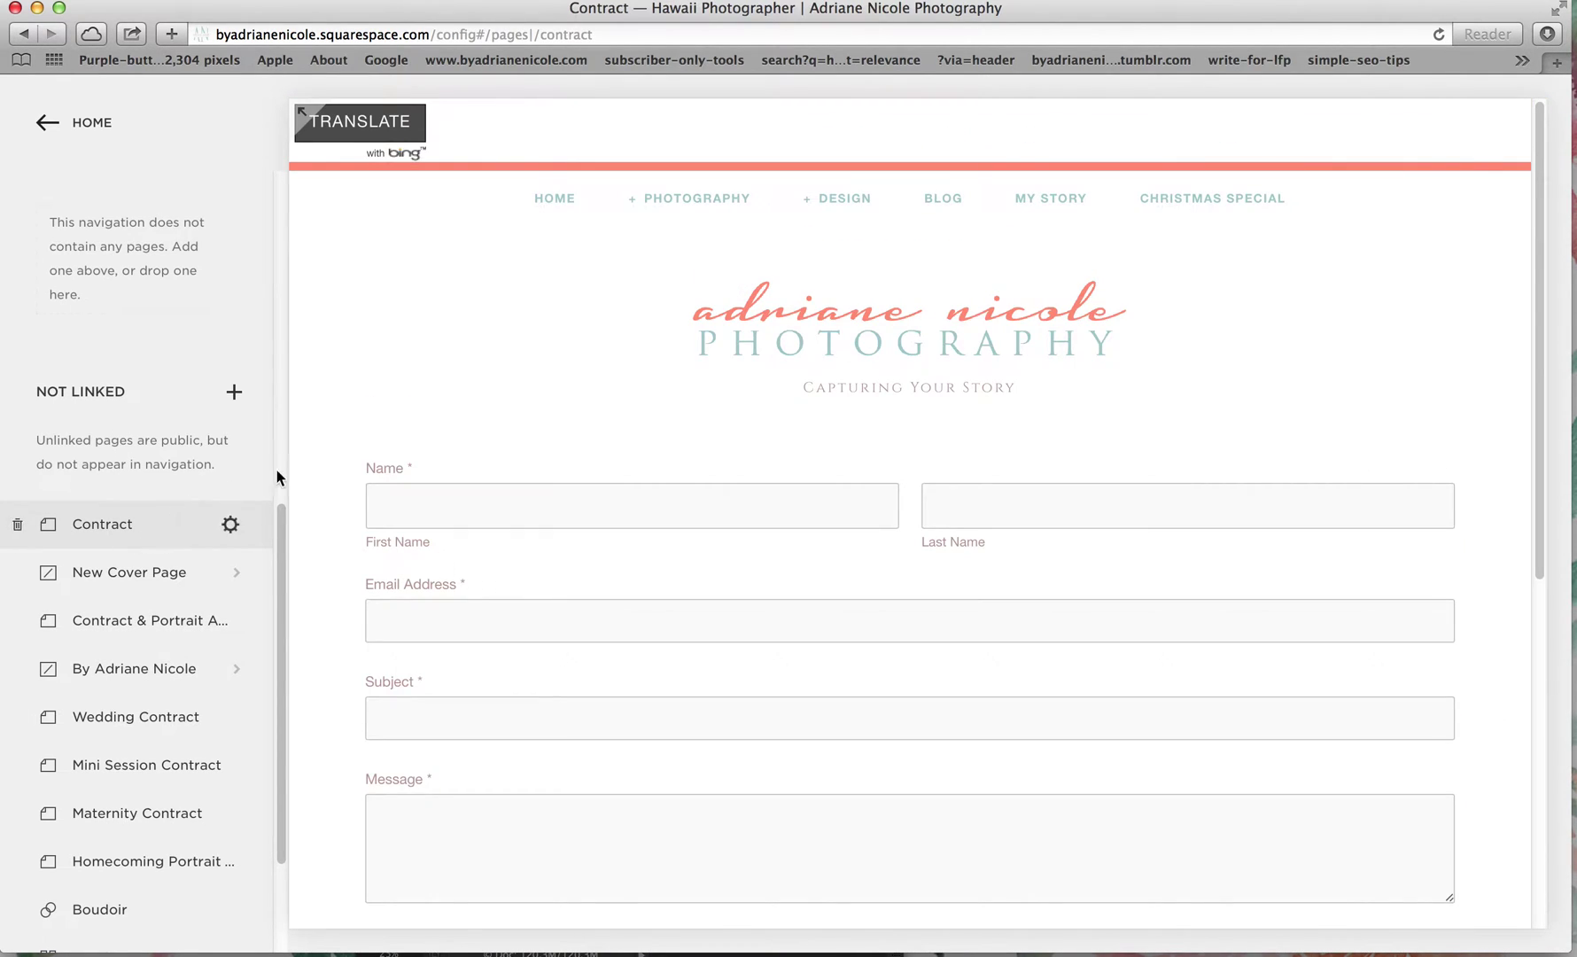
left_click(17, 528)
left_click(323, 612)
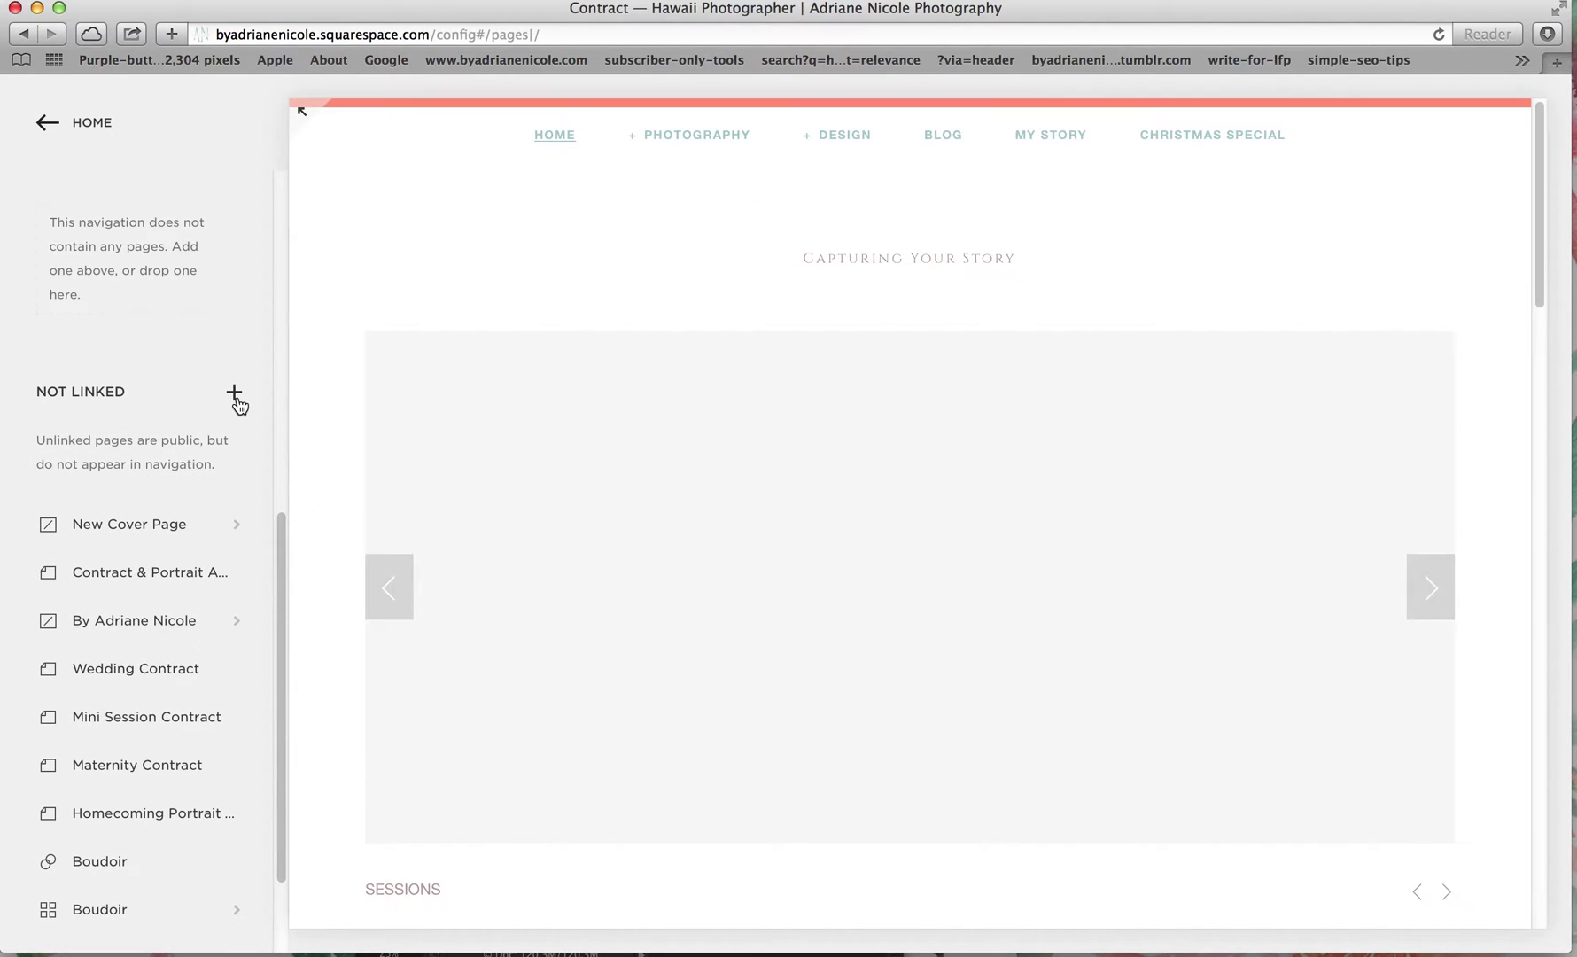
Add a new unlinked page named 'Contract' and open its content editor
left_click(236, 400)
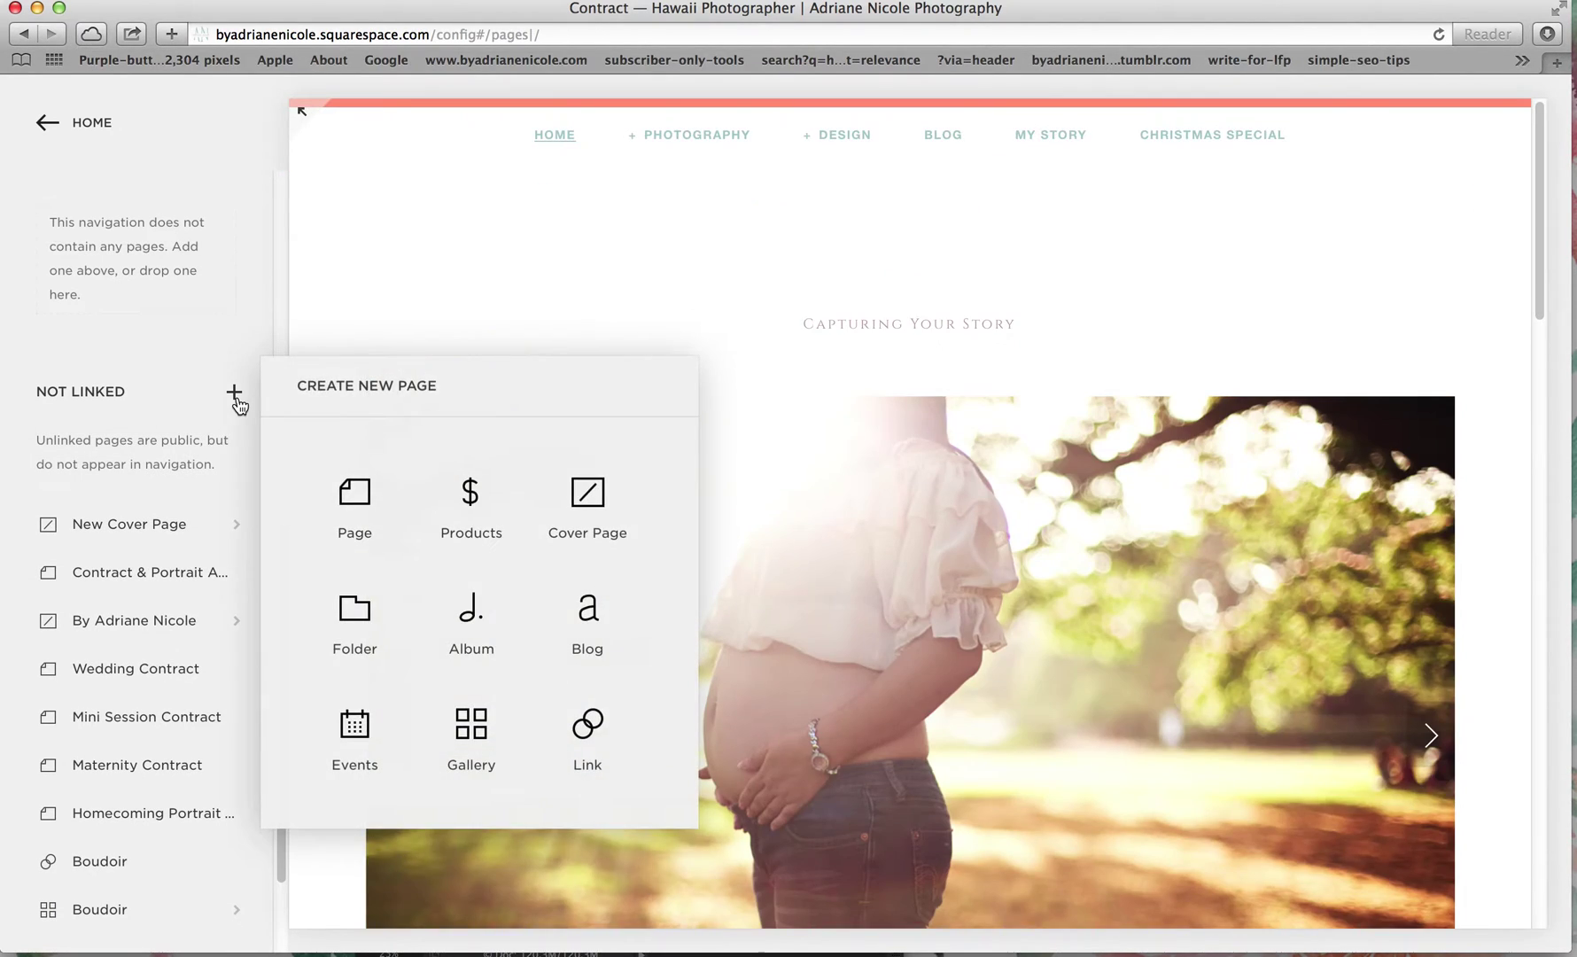
left_click(359, 518)
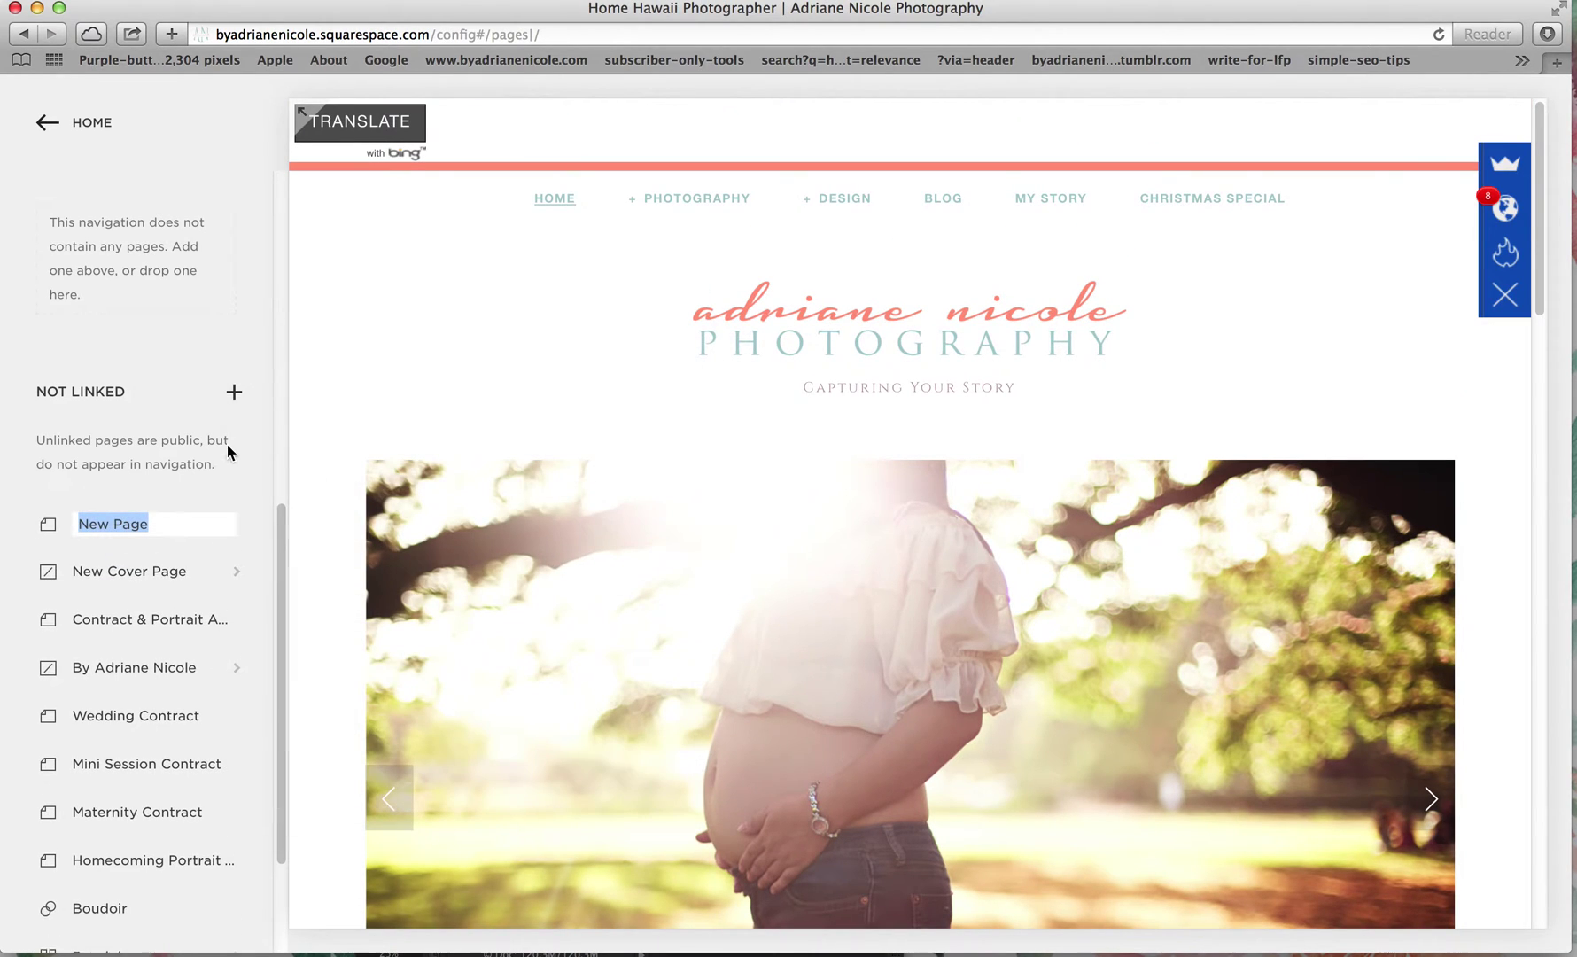
type("Contract")
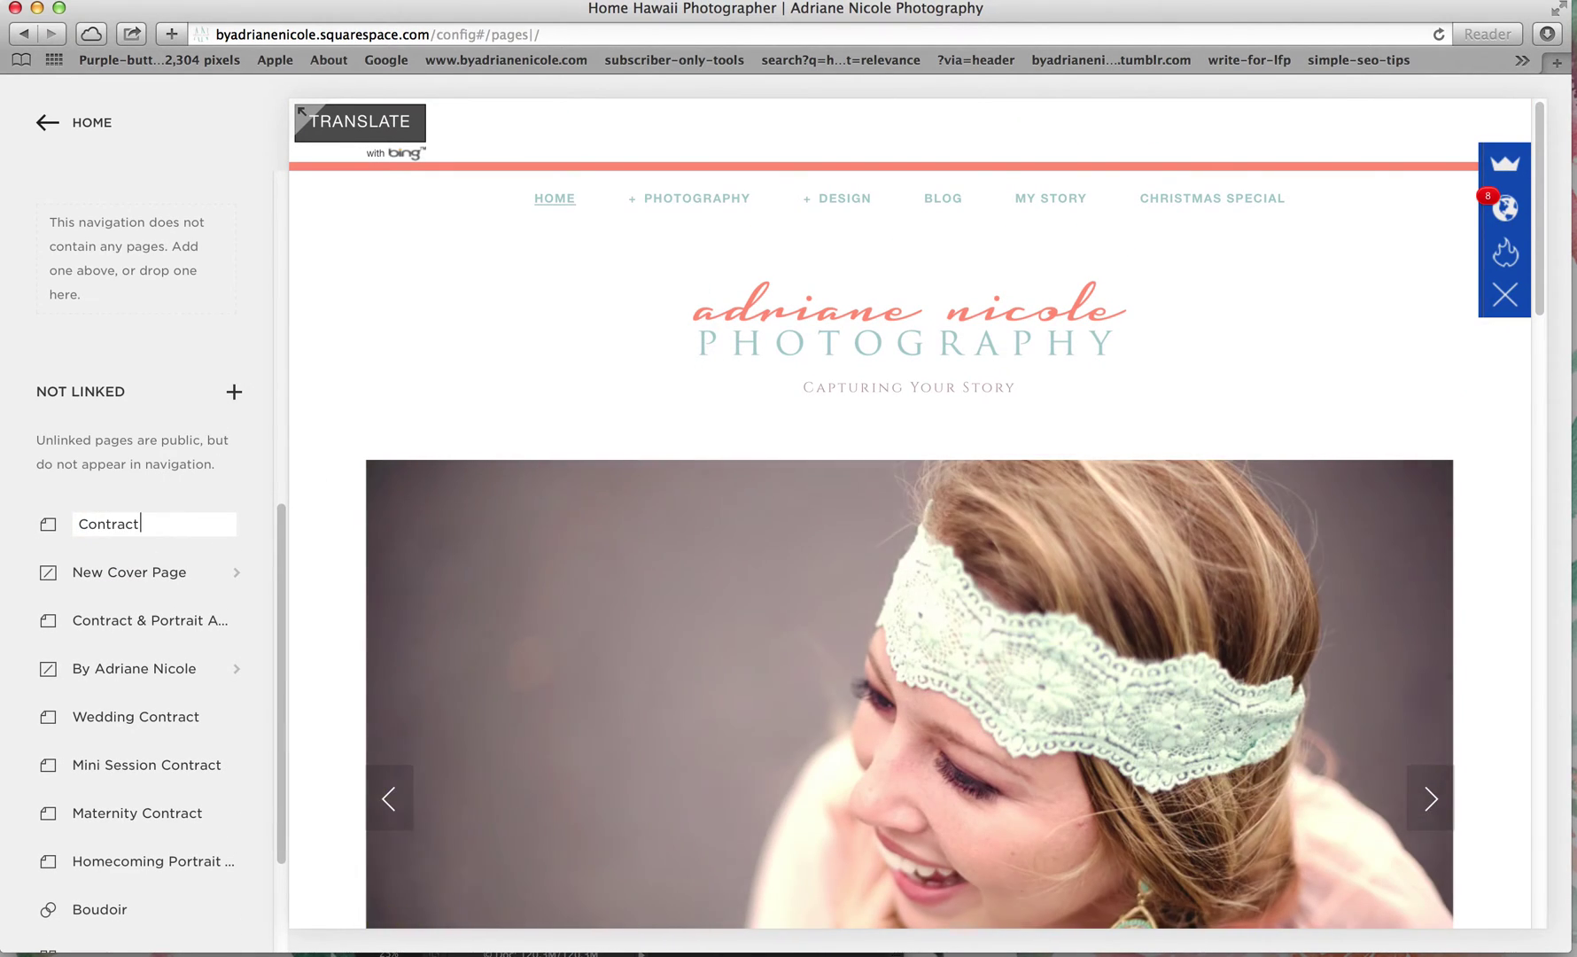
key("Return")
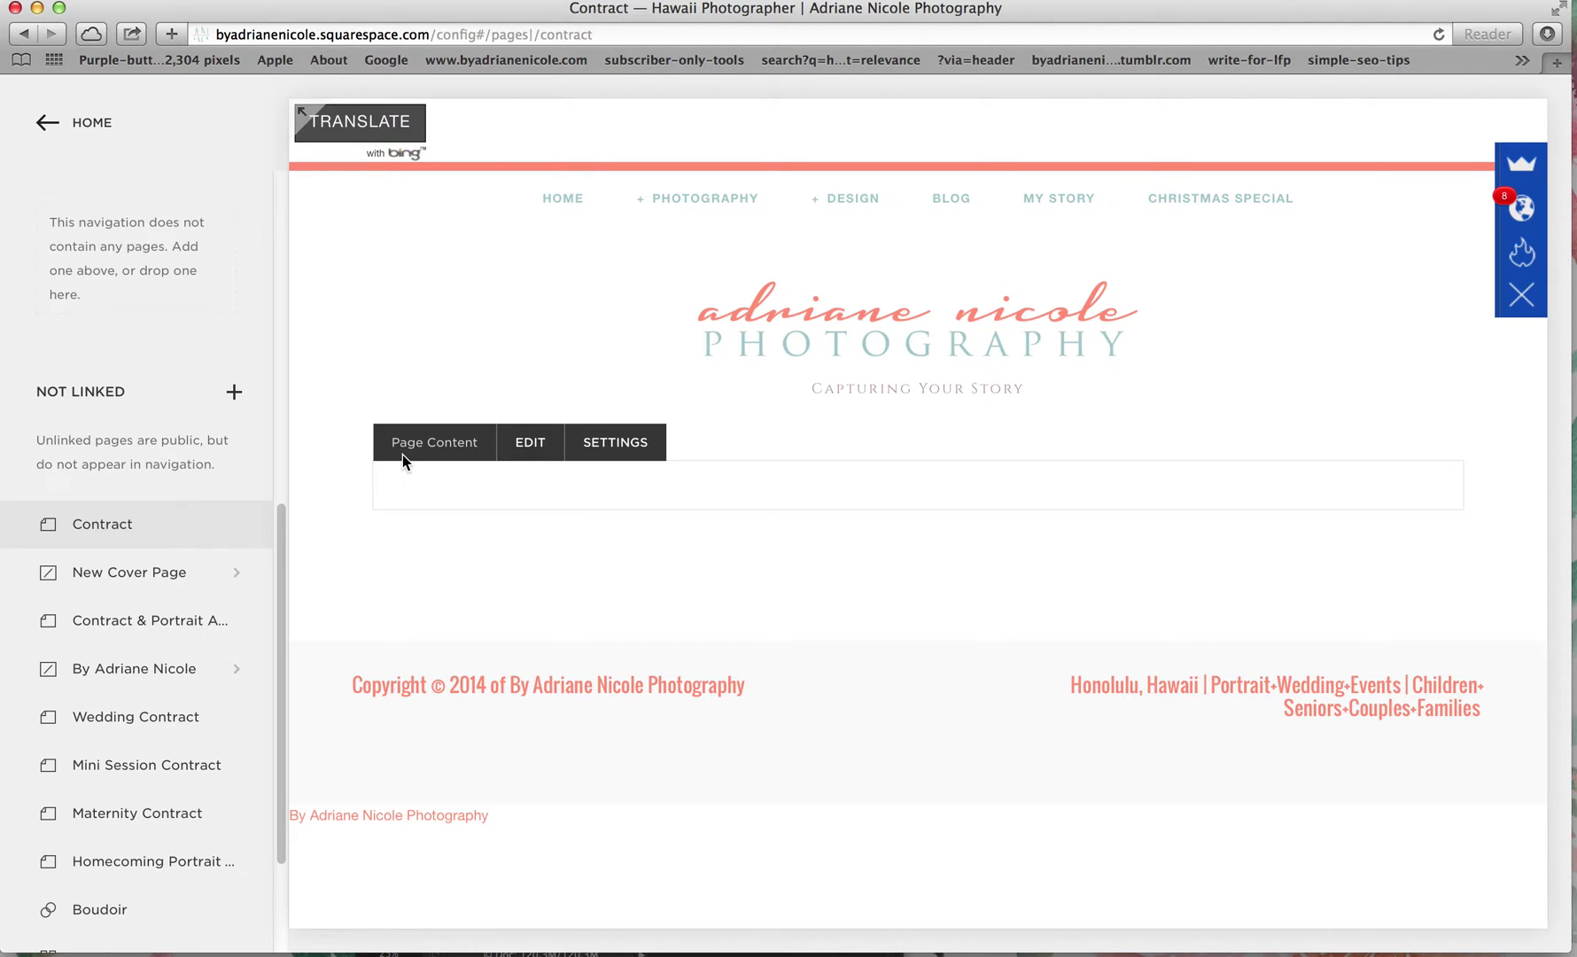
left_click(537, 450)
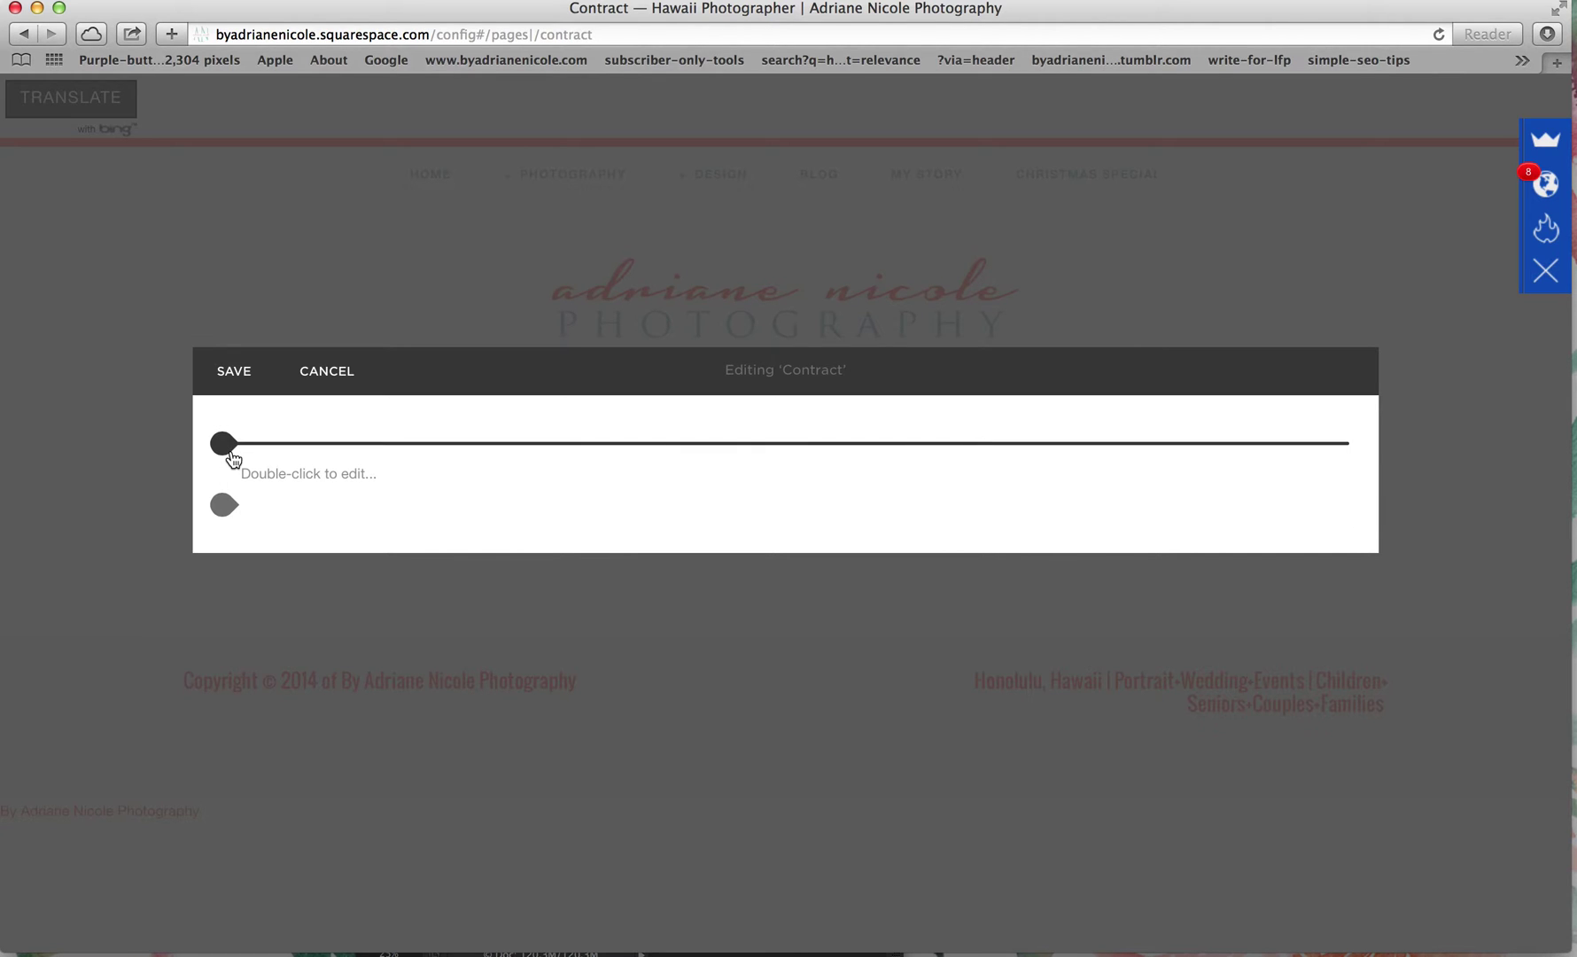
Insert a Form block named 'Portrait Contract' and view its Email submission storage
left_click(223, 443)
scroll(338, 466, "down", 2)
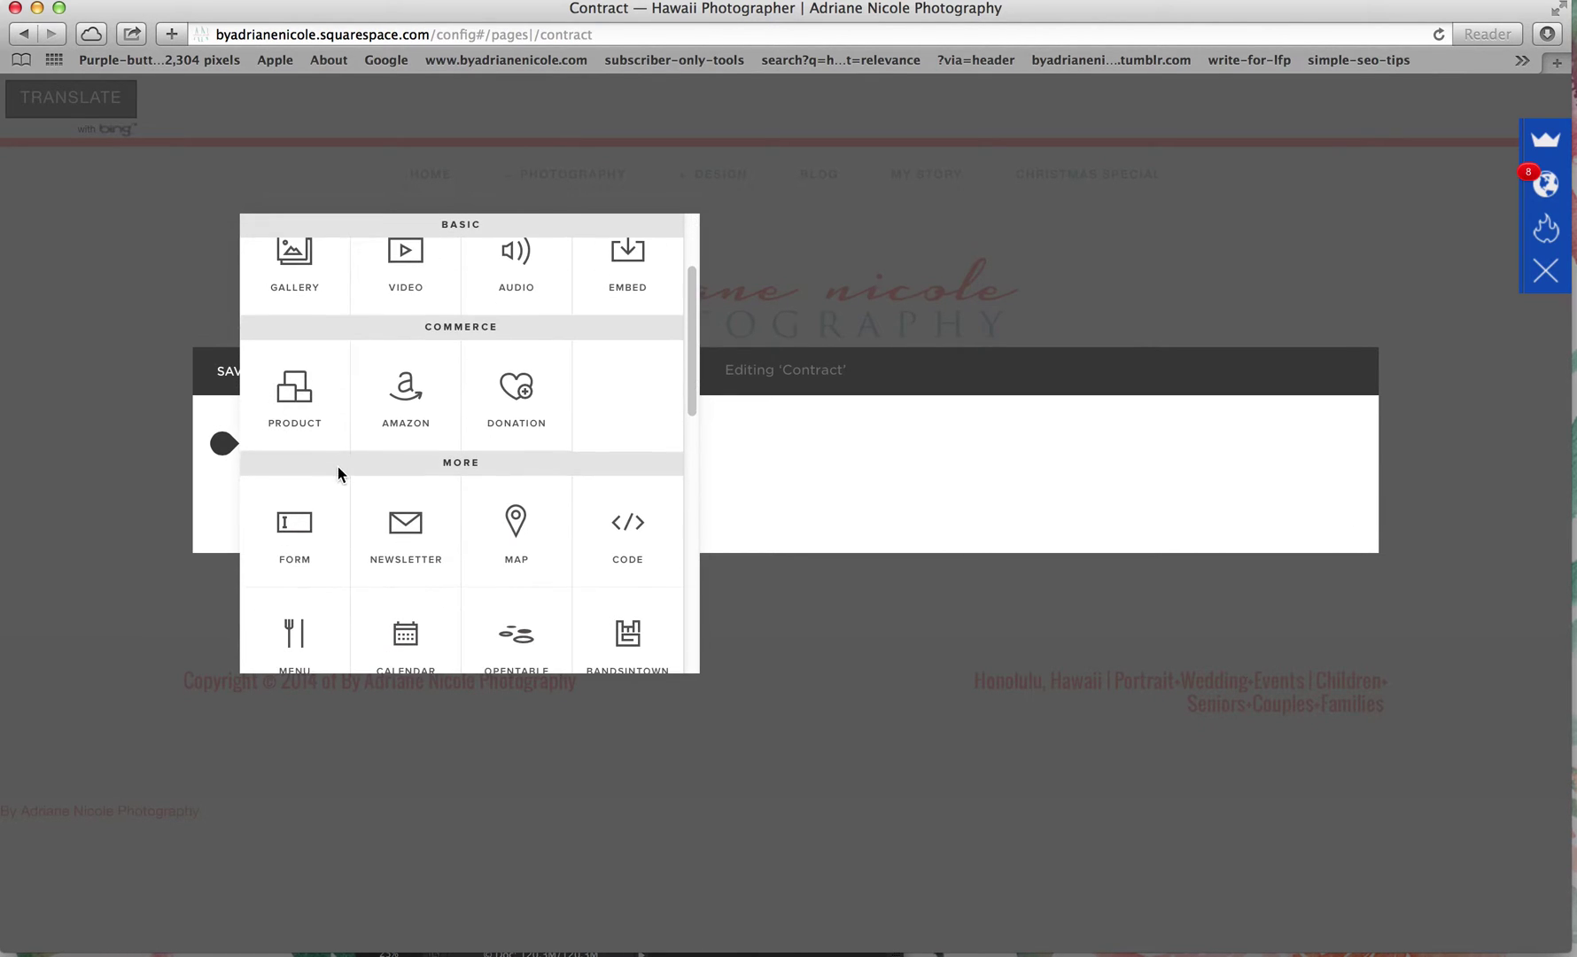
left_click(300, 534)
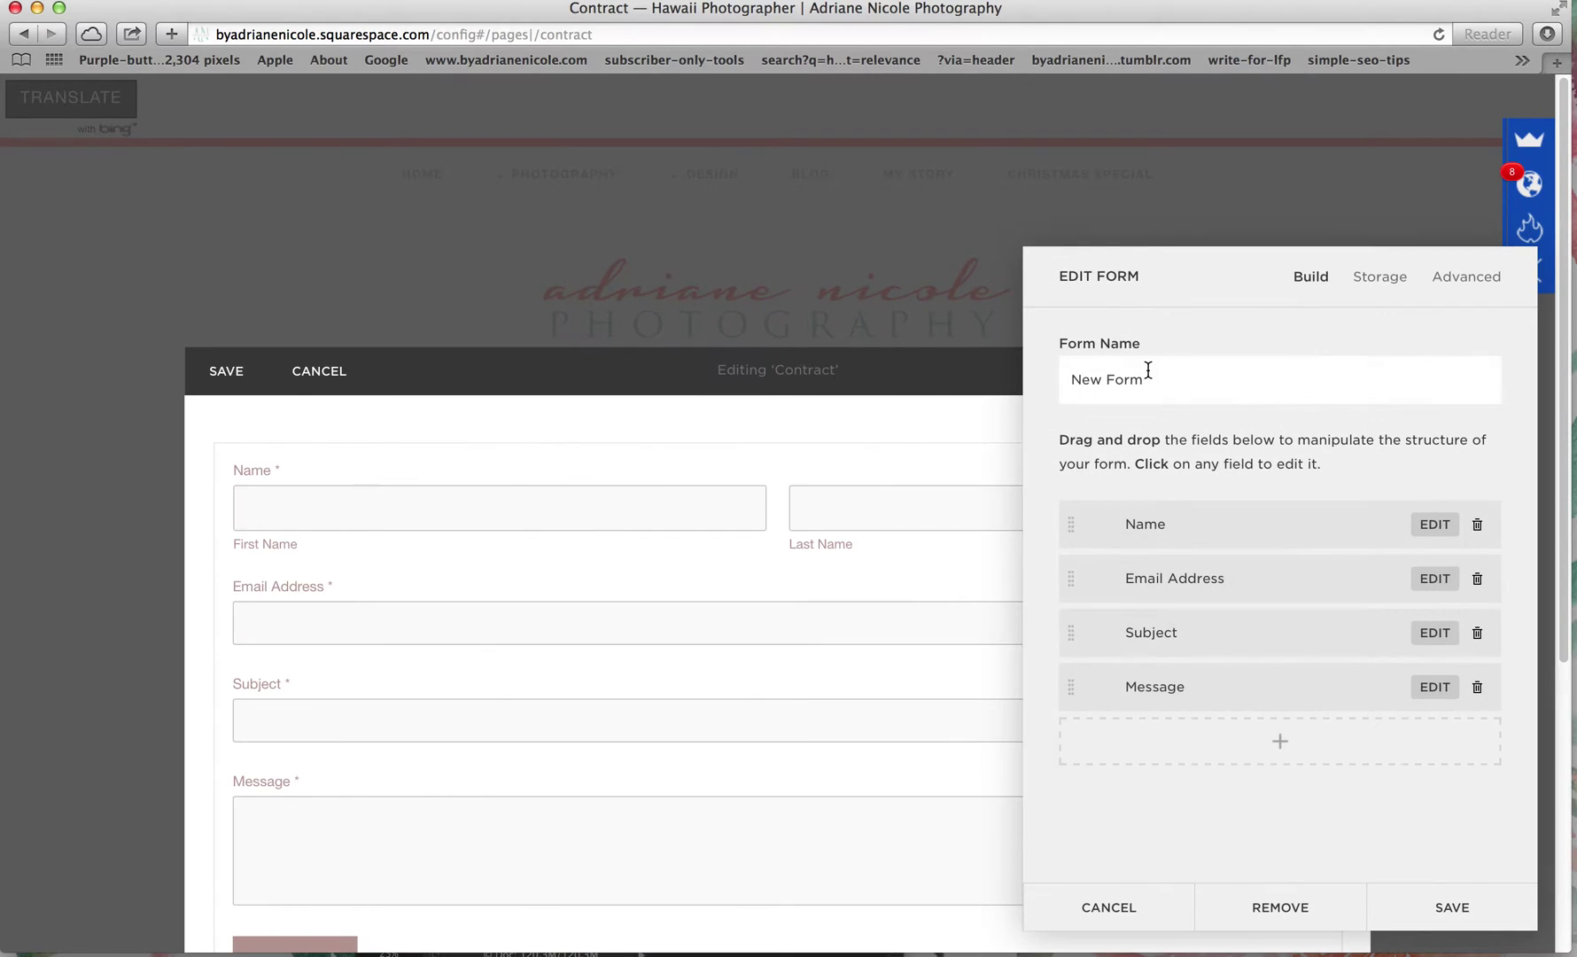
key("BackSpace")
key("BackSpace")
key("BackSpace")
key("BackSpace")
key("BackSpace")
key("BackSpace")
key("BackSpace")
key("BackSpace")
type("Pol")
key("BackSpace")
key("BackSpace")
key("BackSpace")
type("Portrait Contract")
left_click(1391, 280)
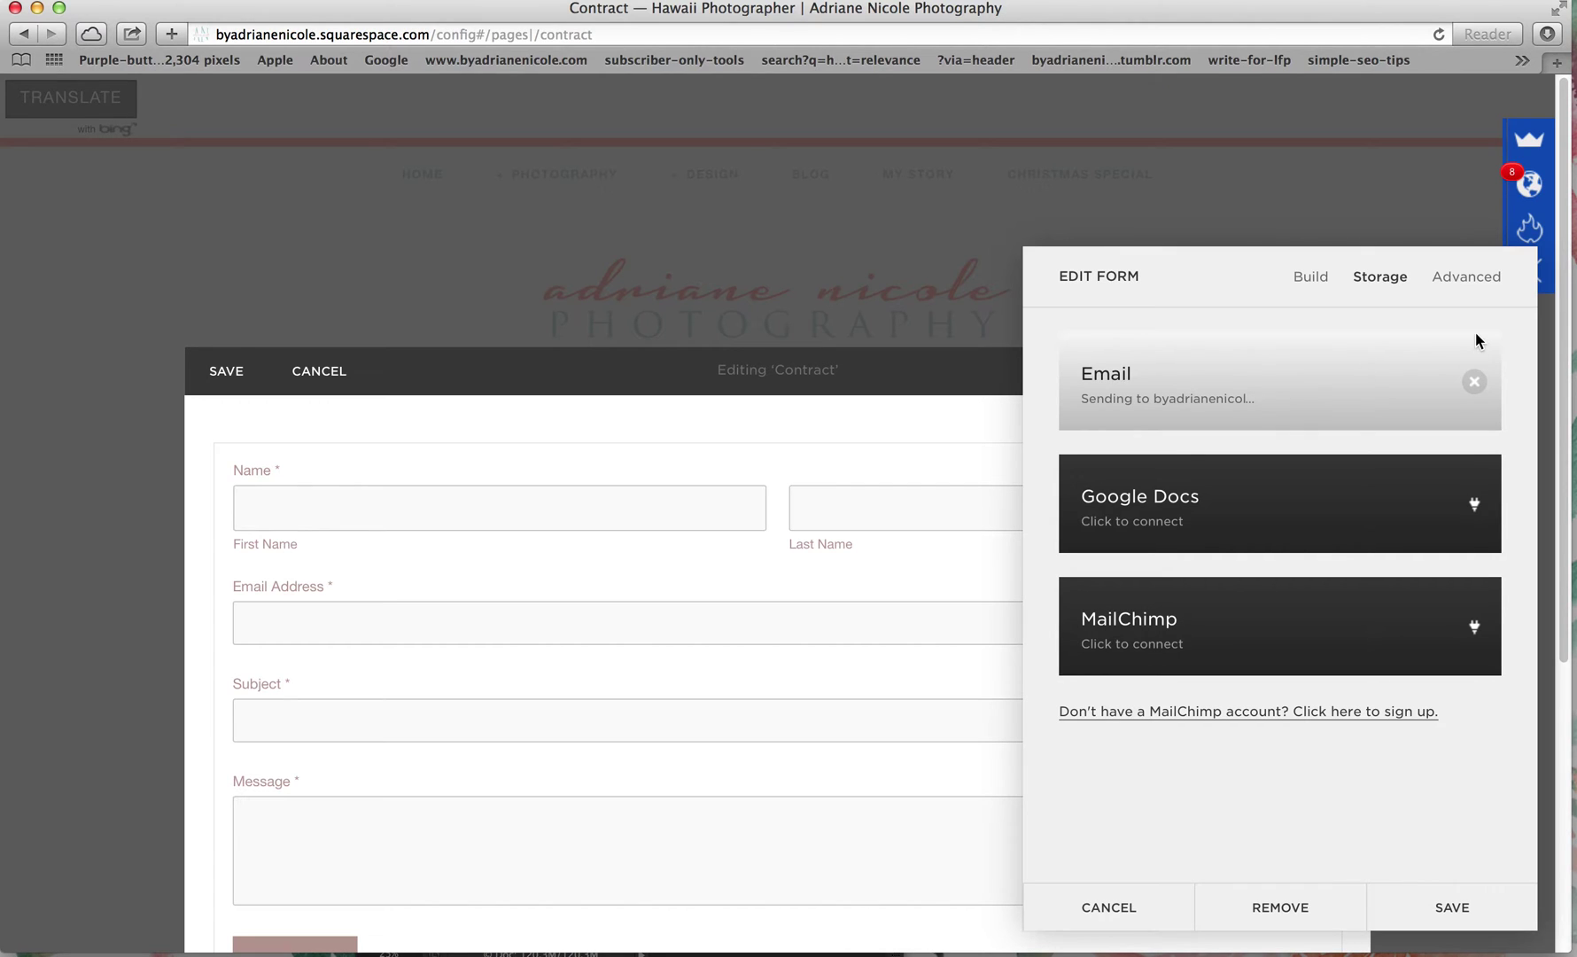
Change the form's submit button label from Submit to 'Agree' and center-align it
left_click(1446, 283)
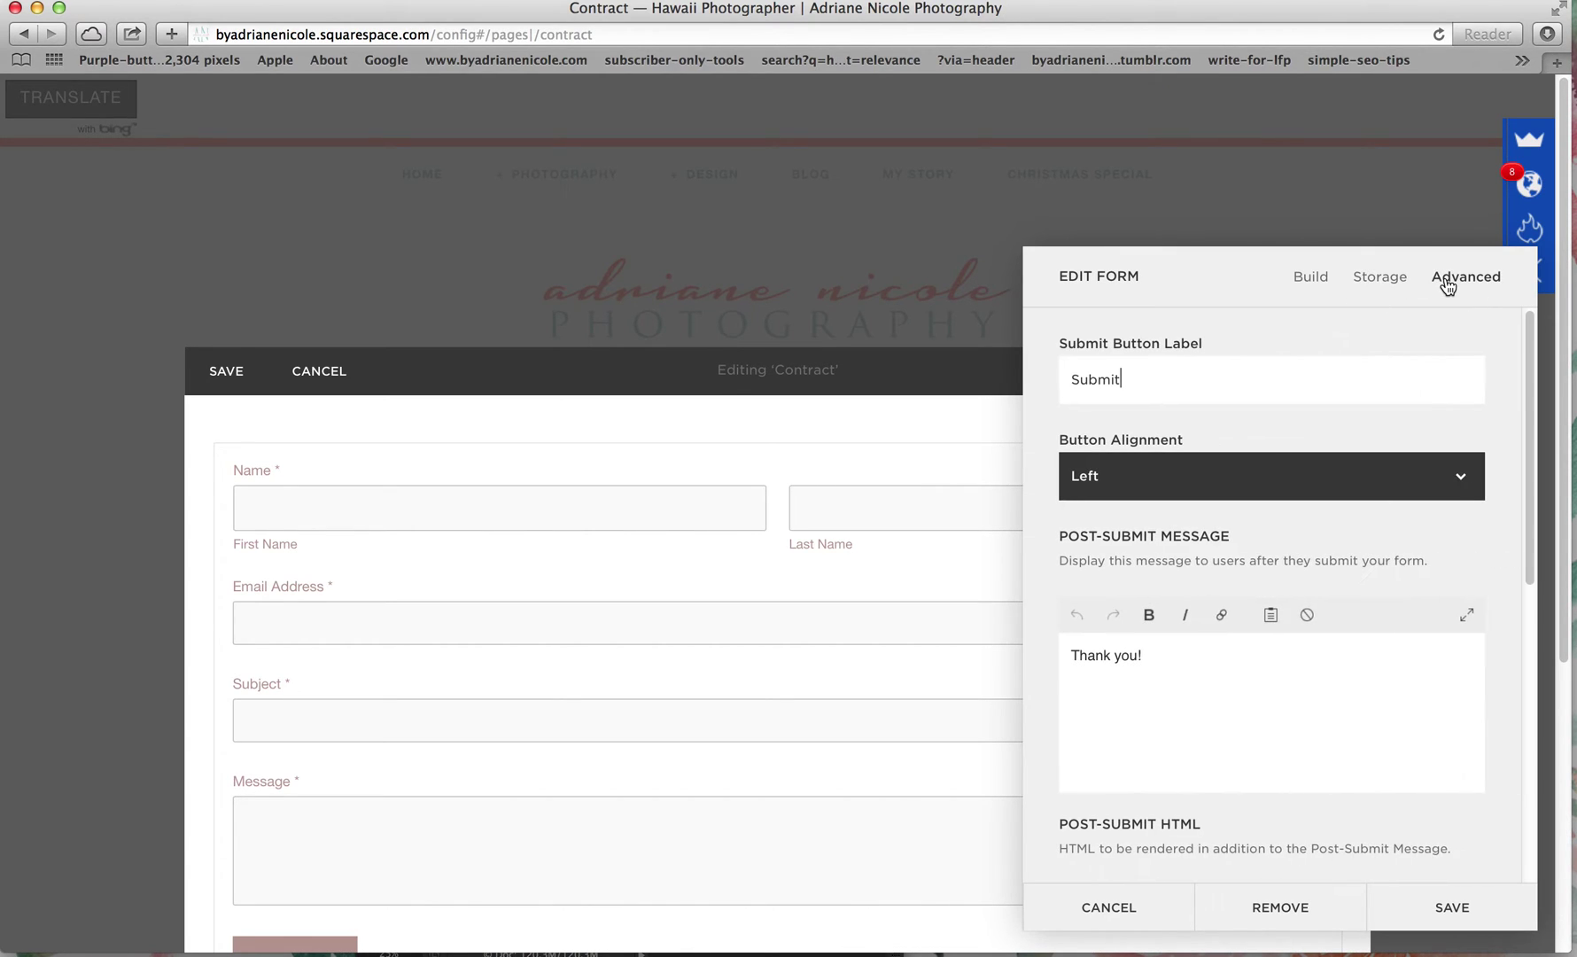
left_click(1121, 389)
left_click_drag(1137, 384, 1033, 383)
type("Agree")
left_click(1337, 476)
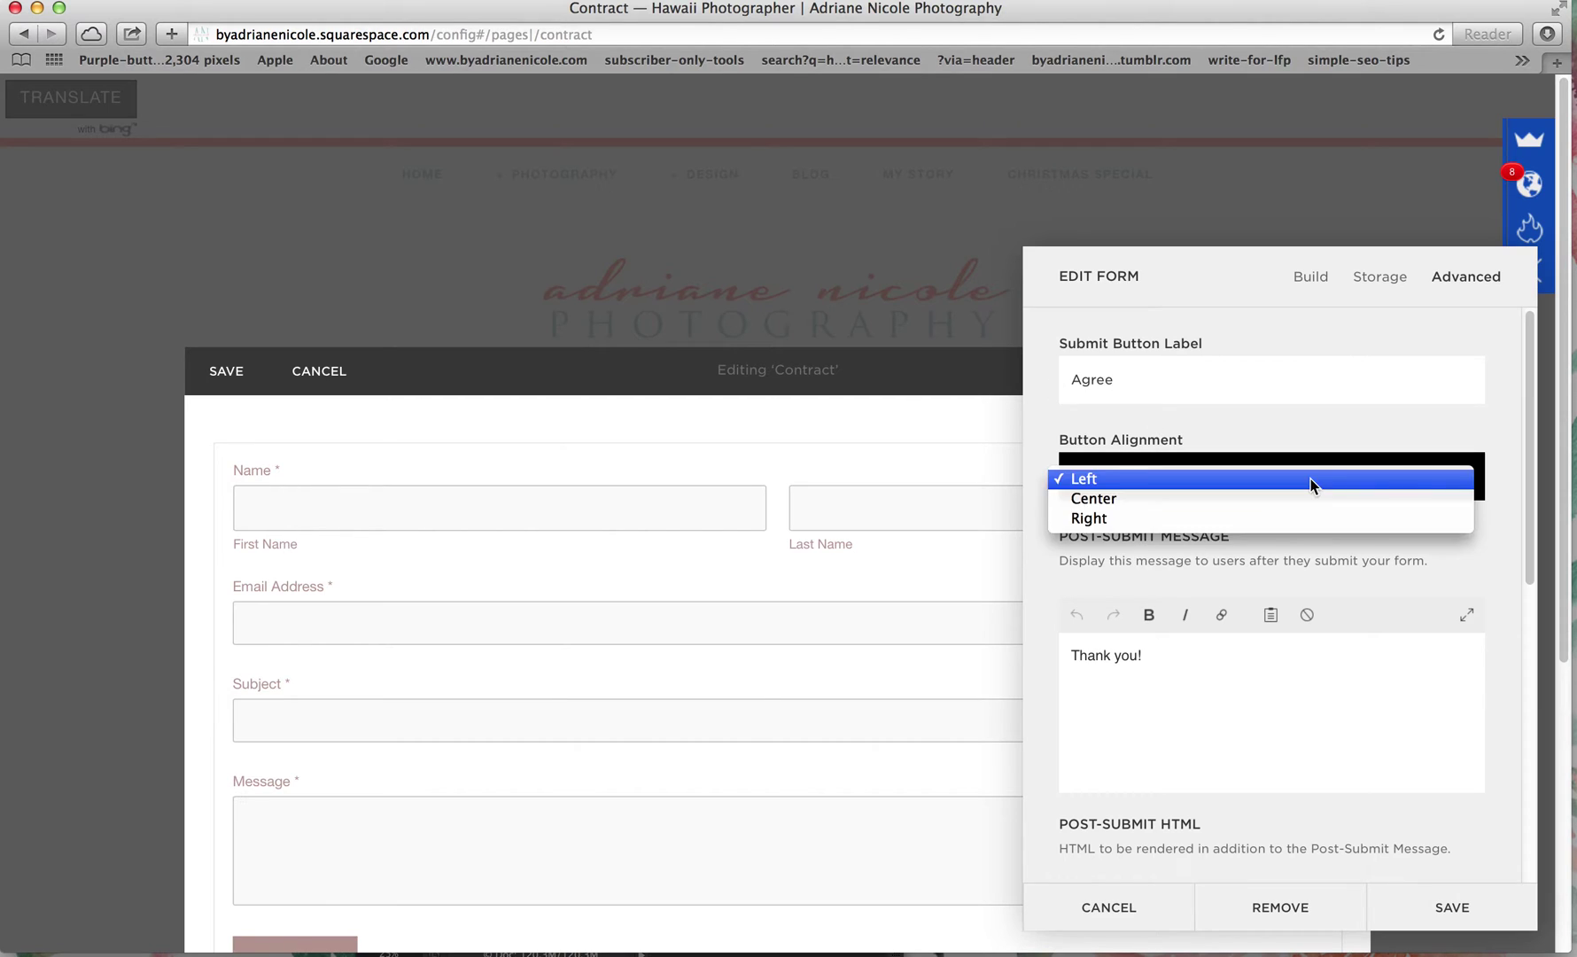
left_click(1230, 507)
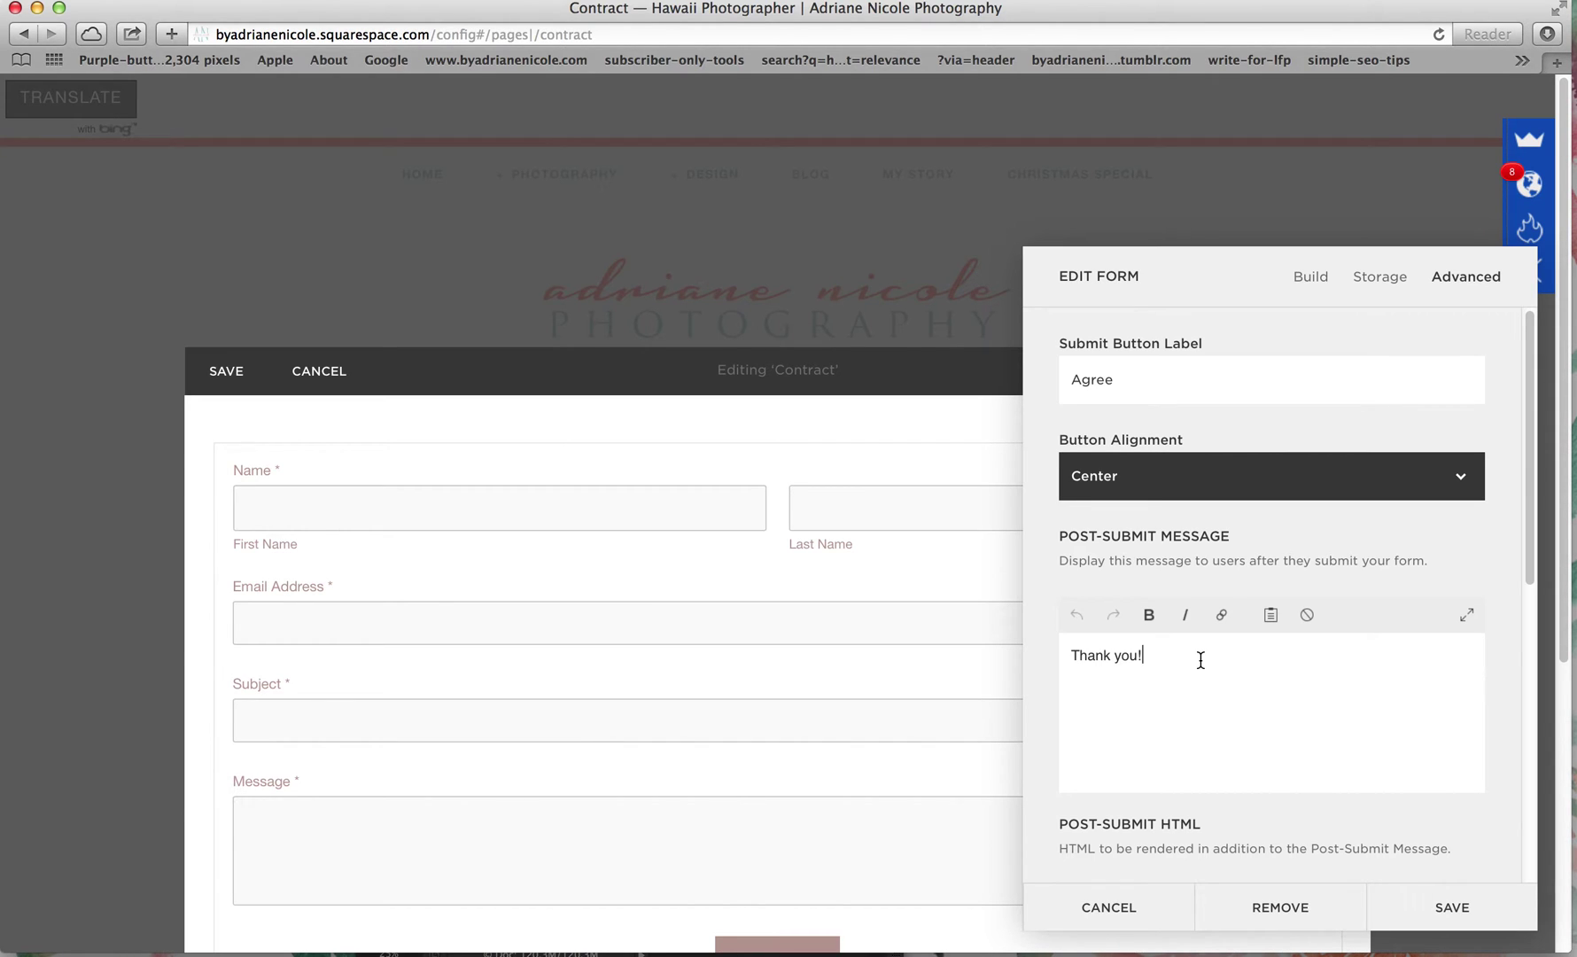
left_click(1320, 279)
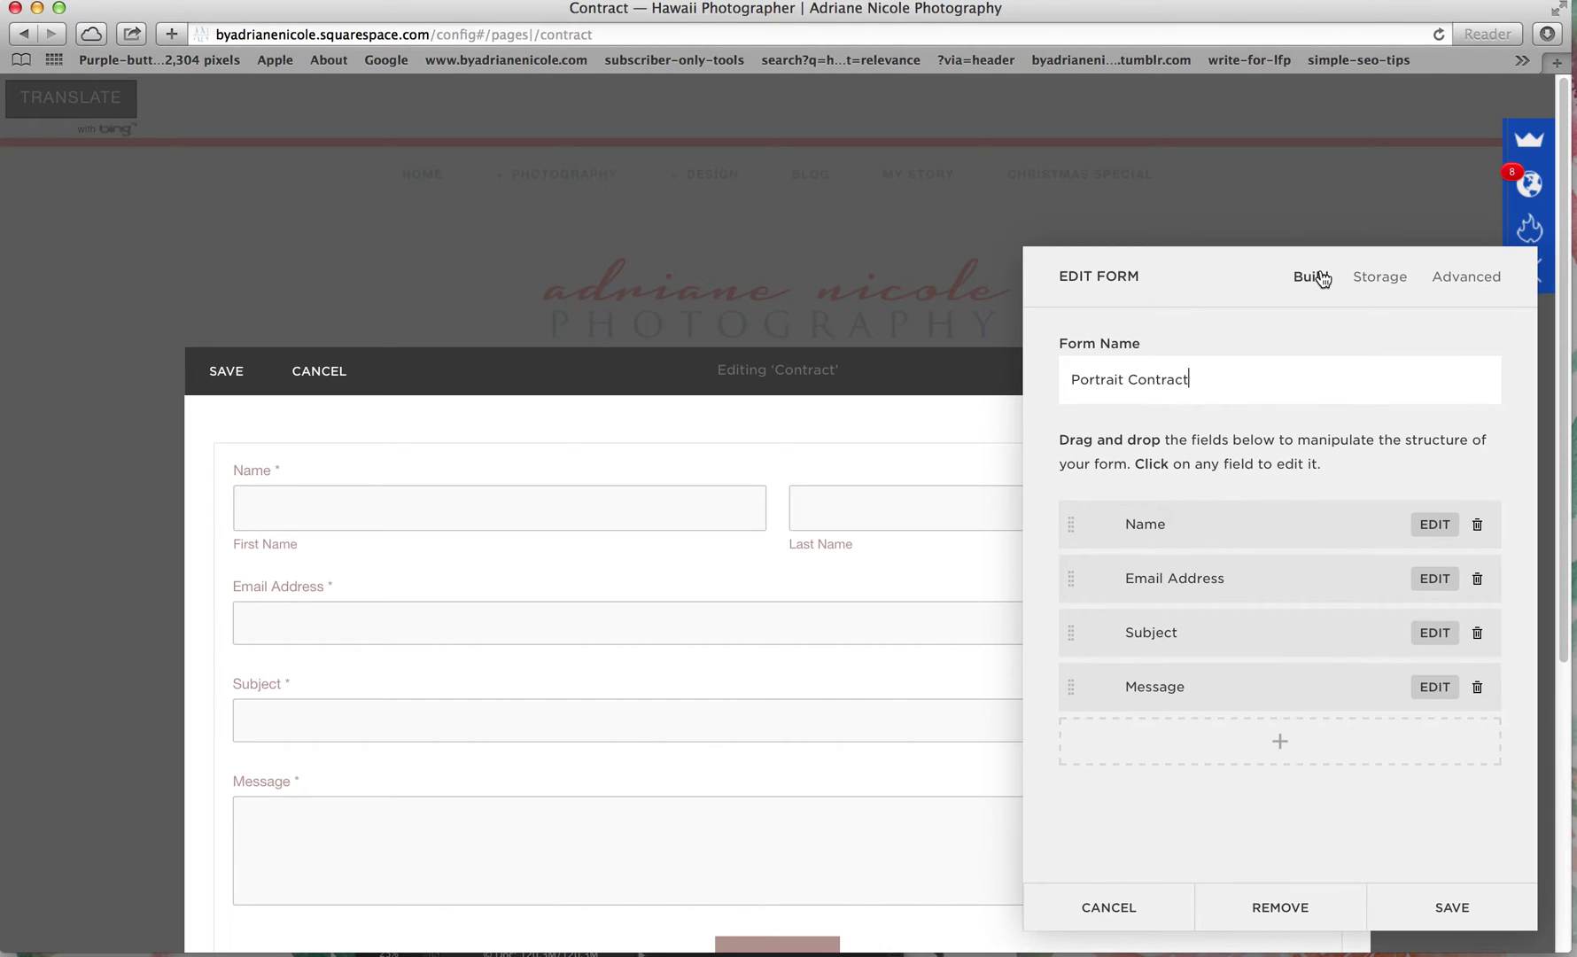
left_click(1454, 289)
scroll(1299, 708, "down", 5)
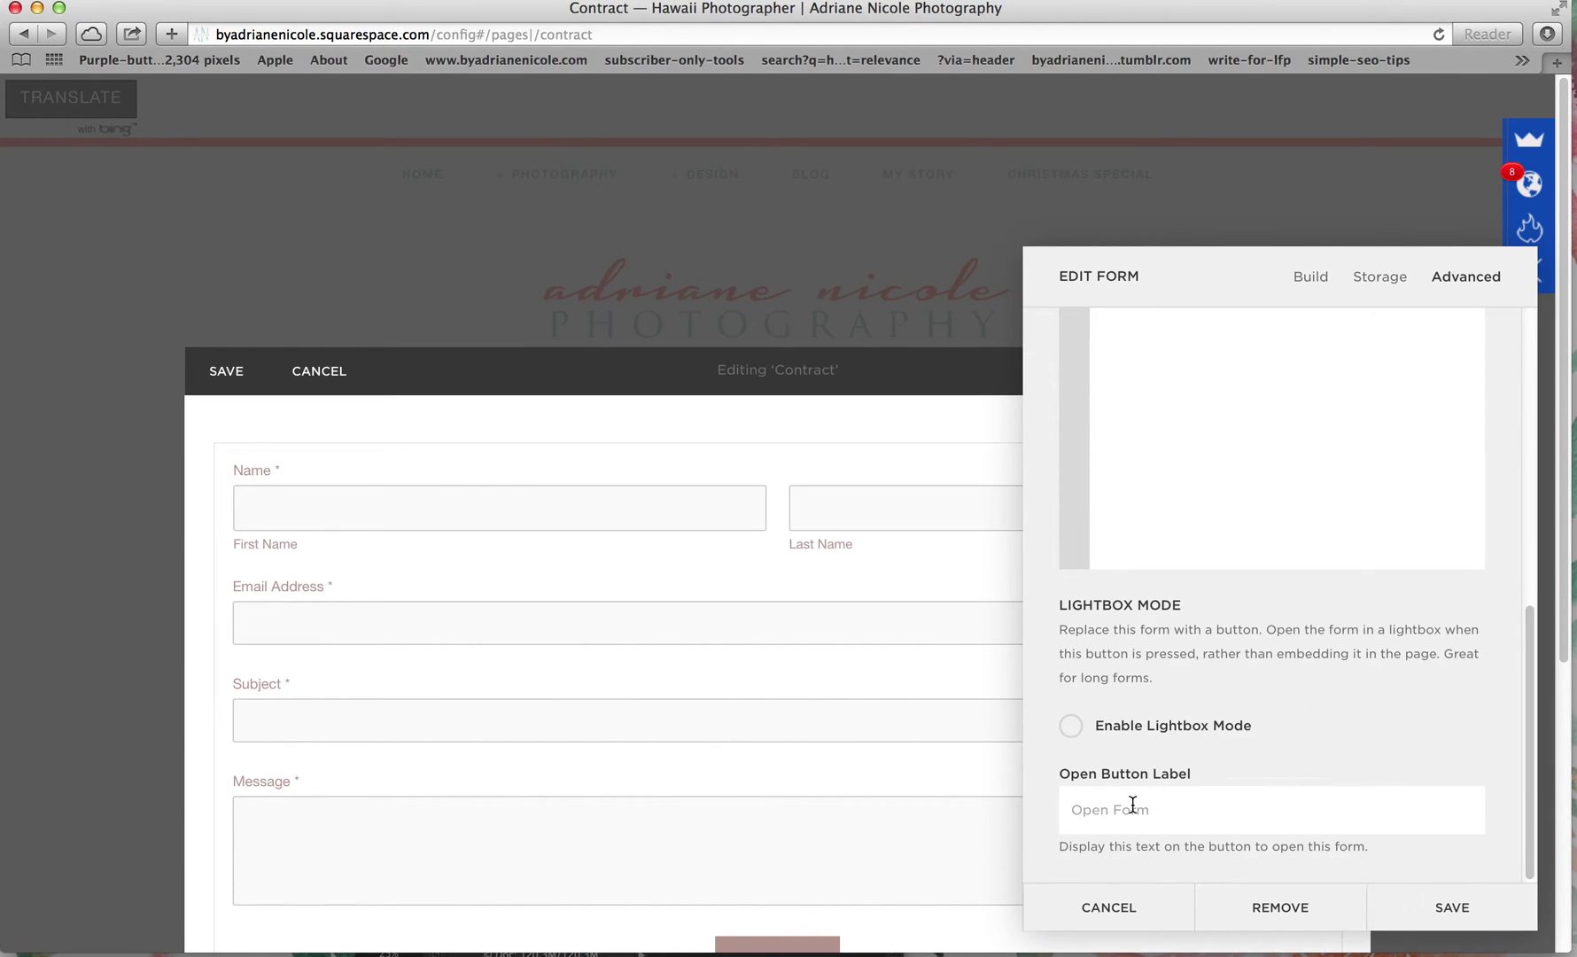
left_click(1071, 726)
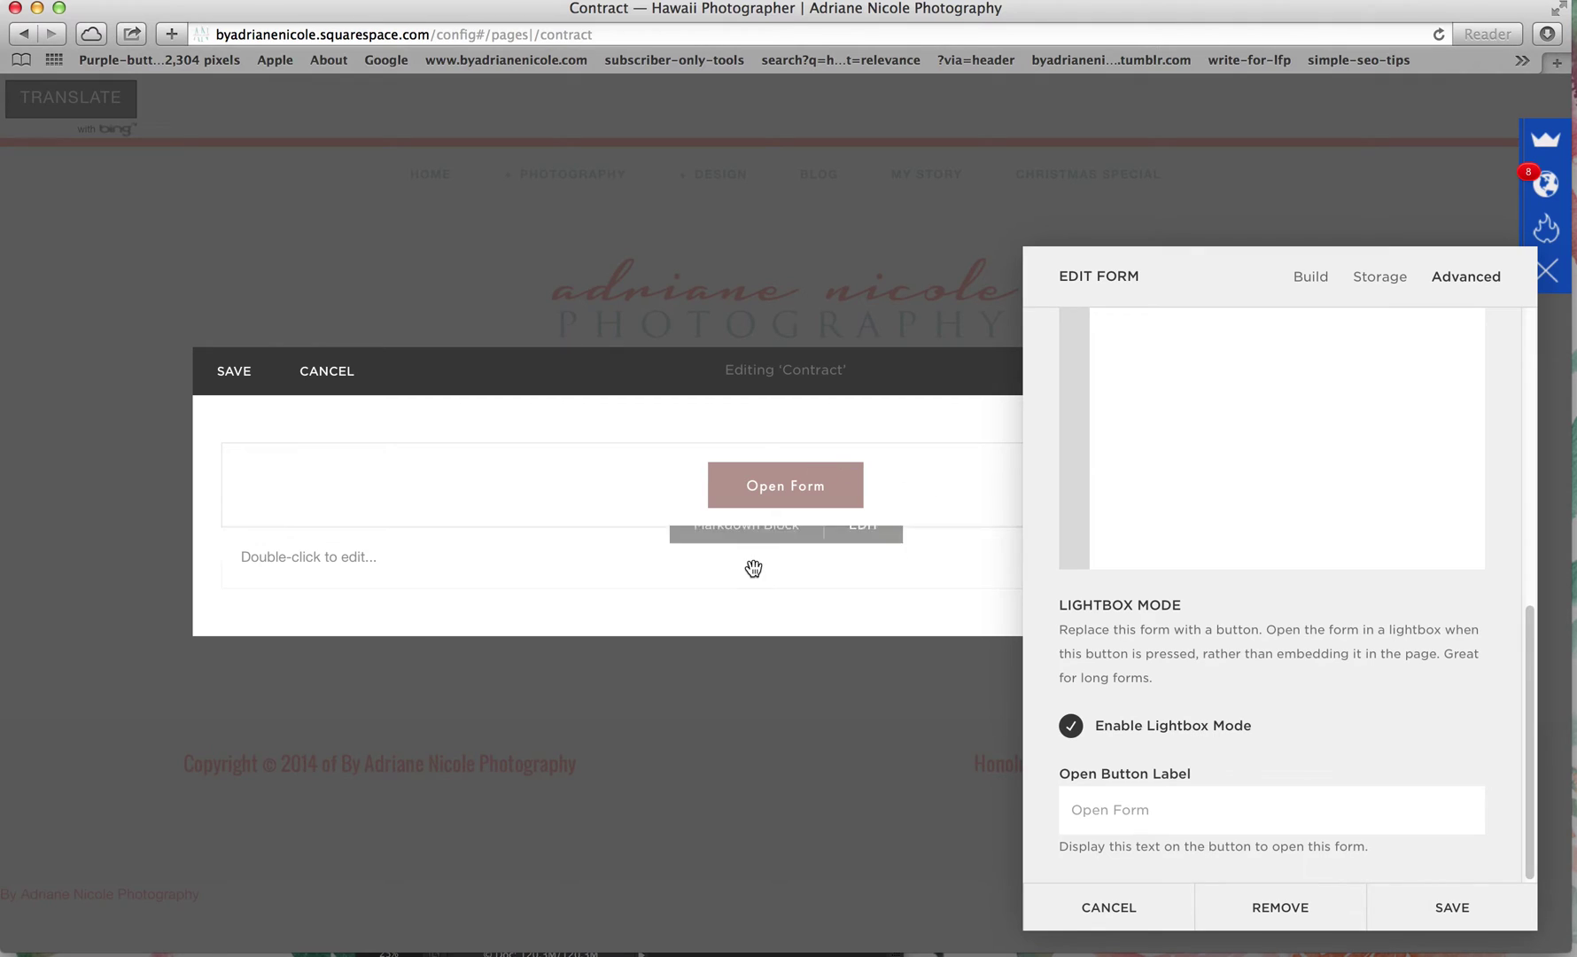
left_click(1200, 815)
type("Contract")
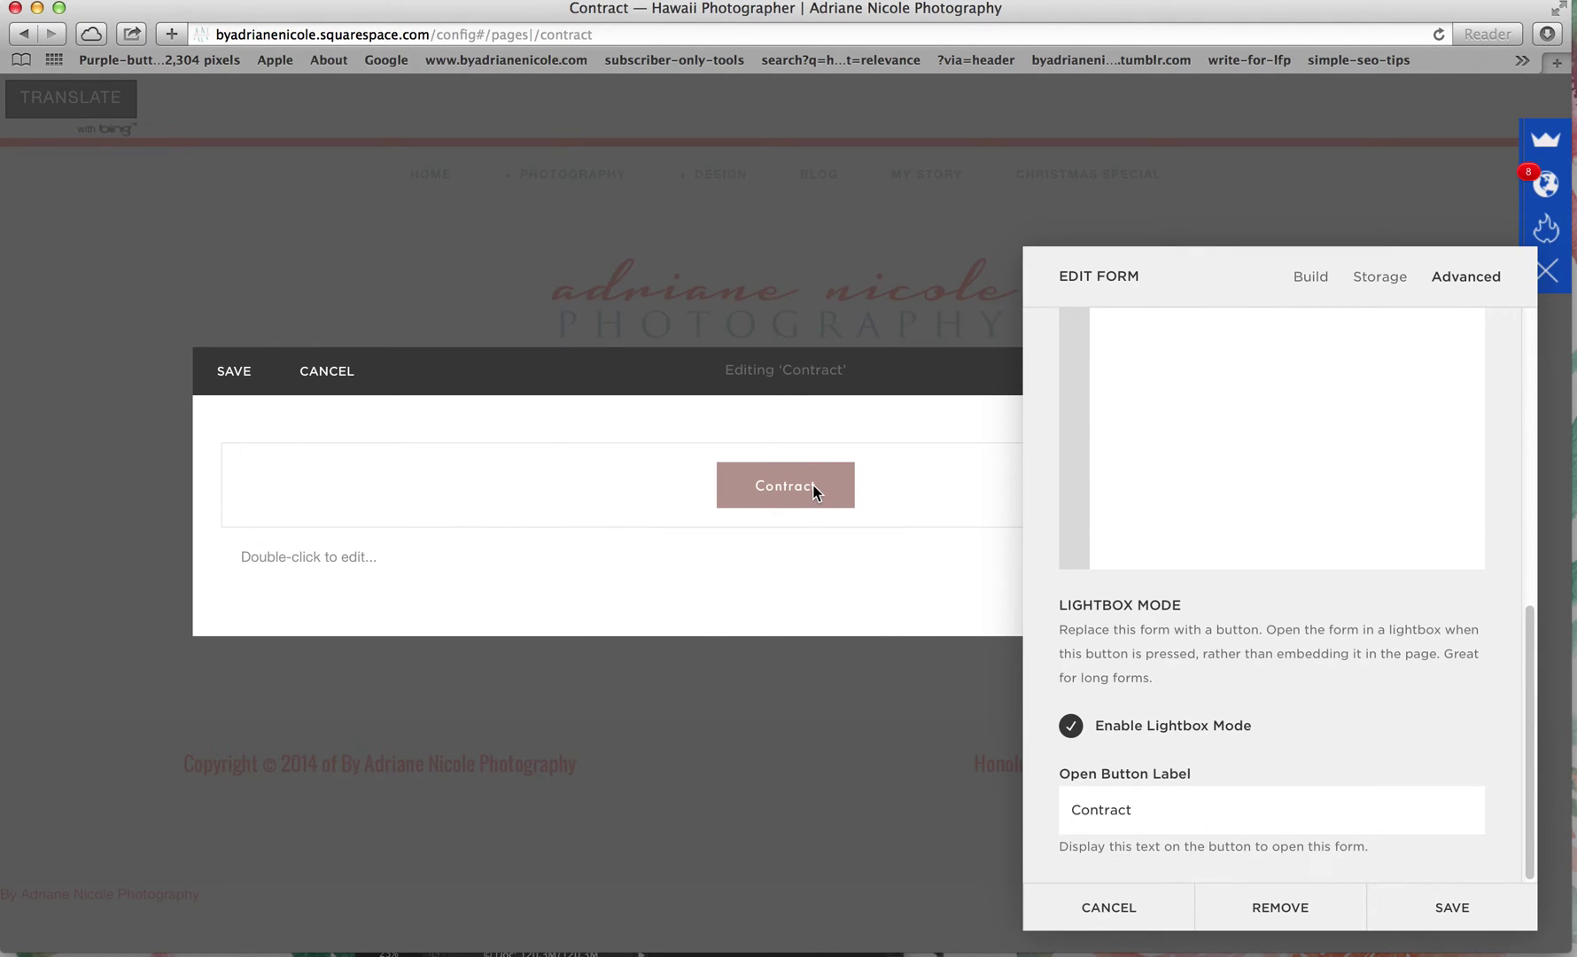
left_click(1076, 740)
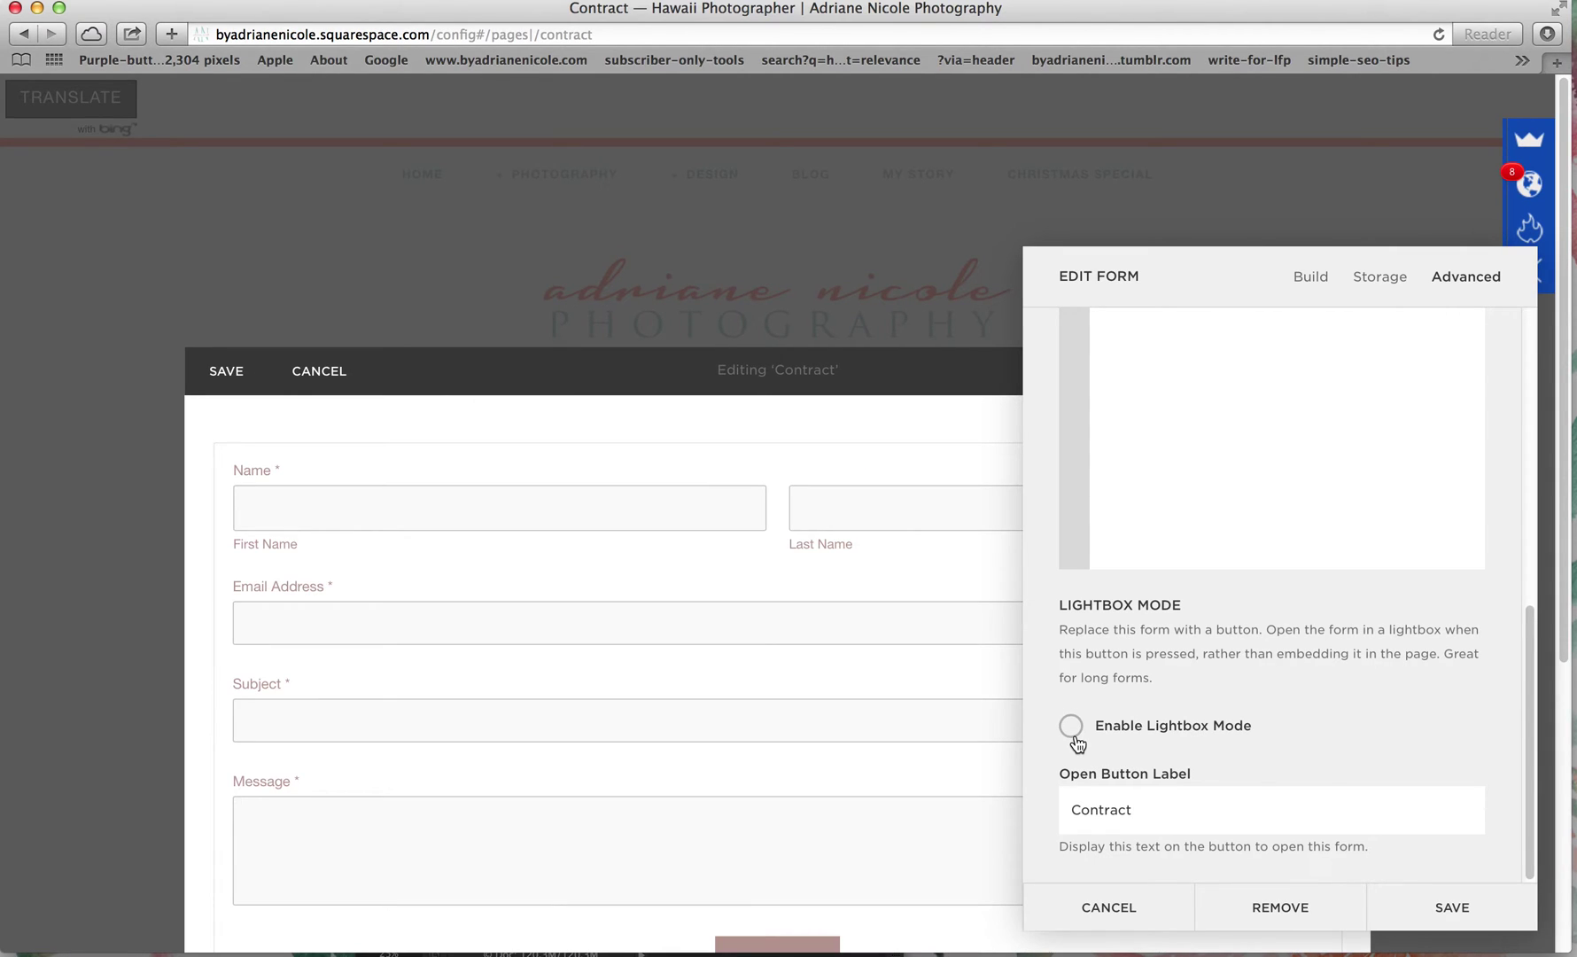
left_click_drag(1151, 808, 1042, 808)
key("BackSpace")
scroll(1165, 688, "up", 10)
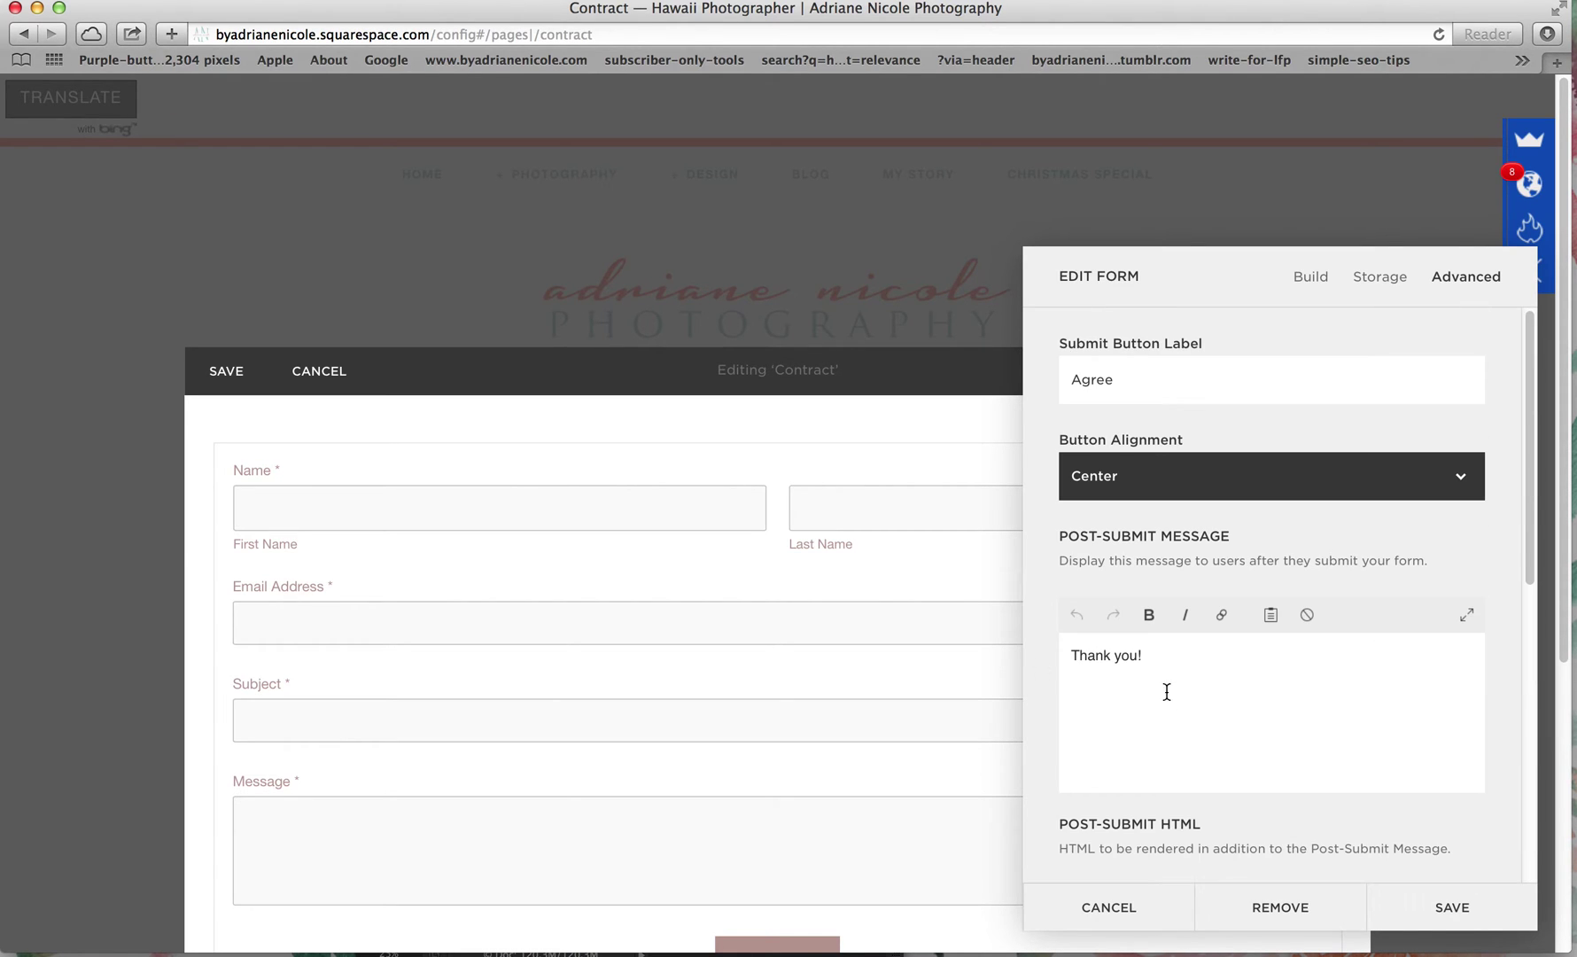
Add a required text field labelled 'By typing my name below I agree'
left_click(1315, 278)
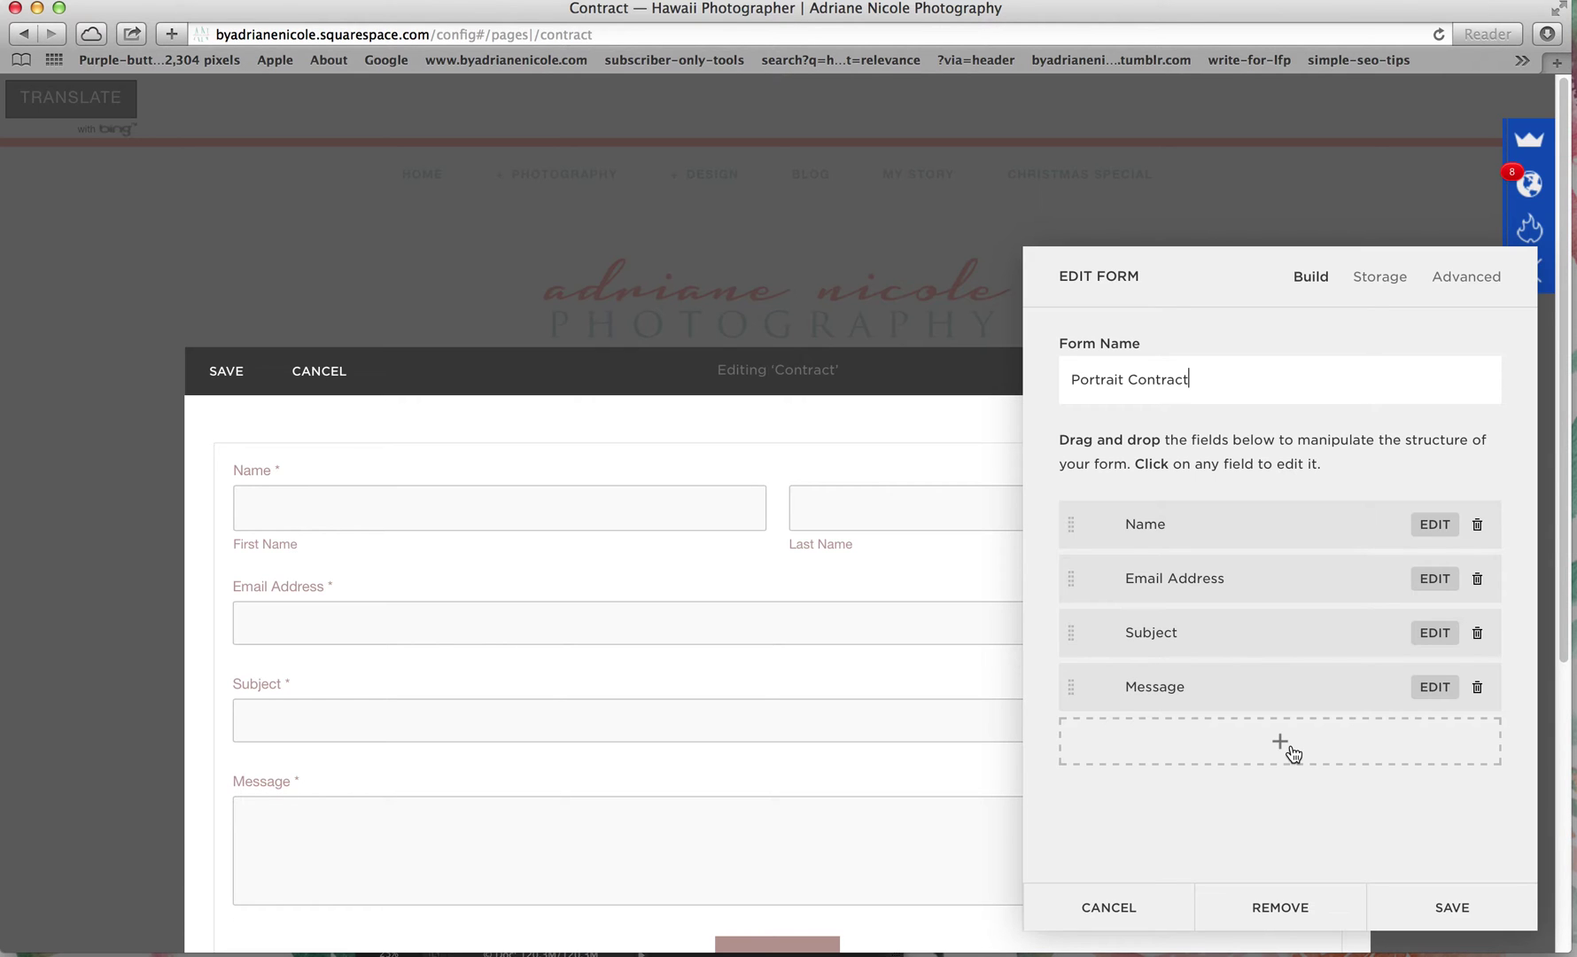
left_click(1292, 753)
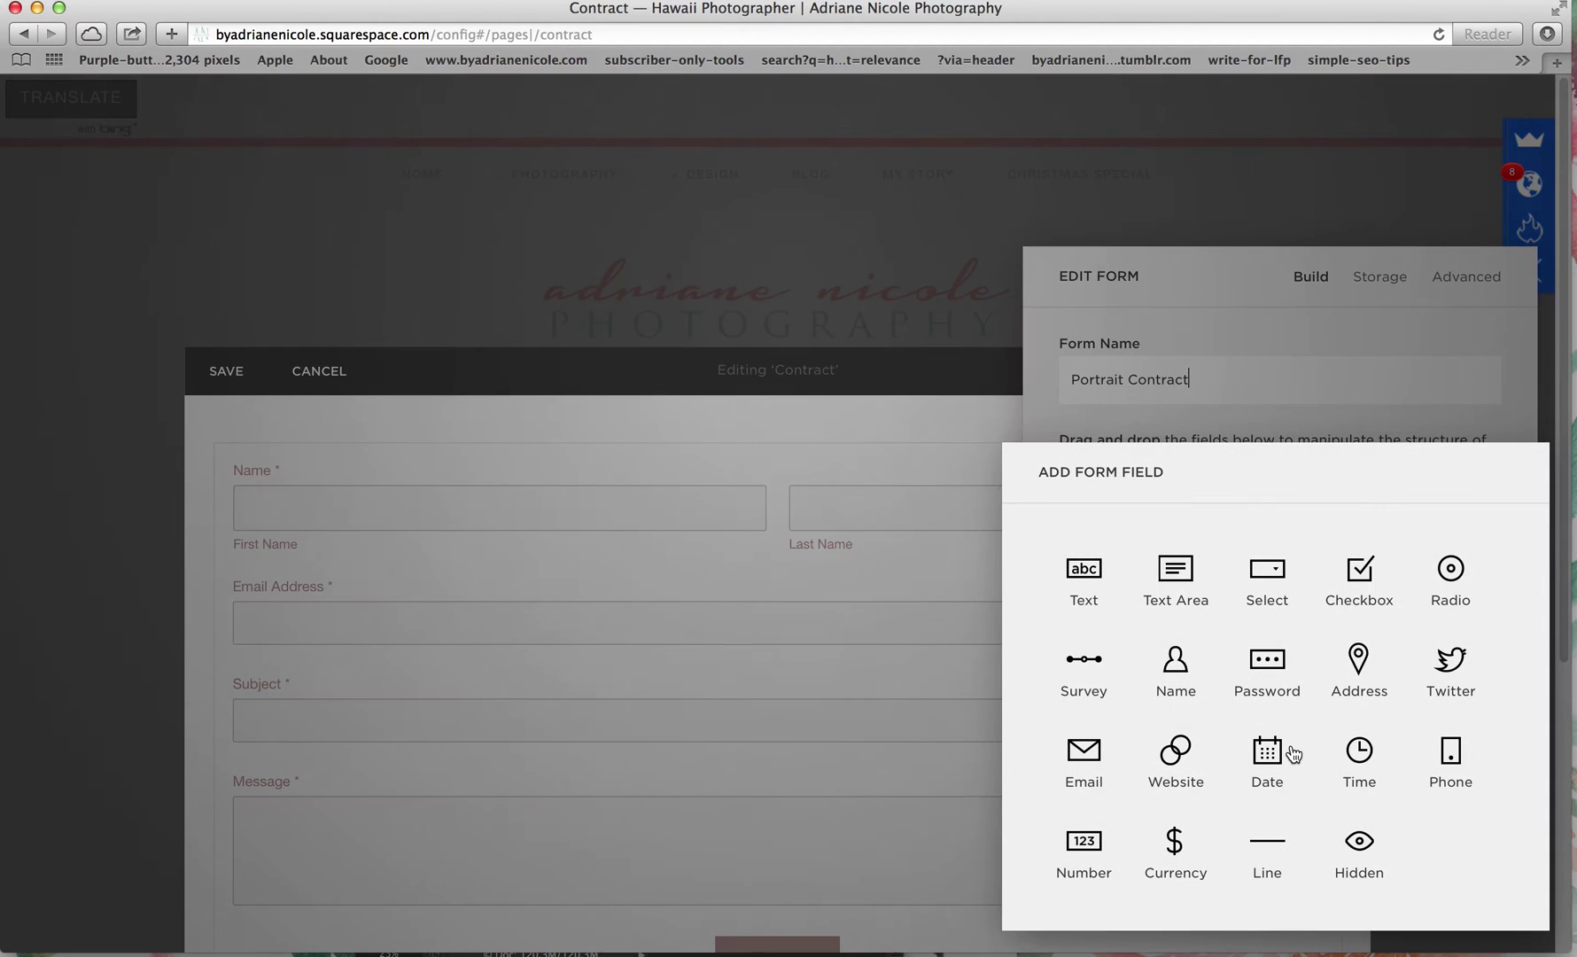
left_click(1086, 576)
type("By t")
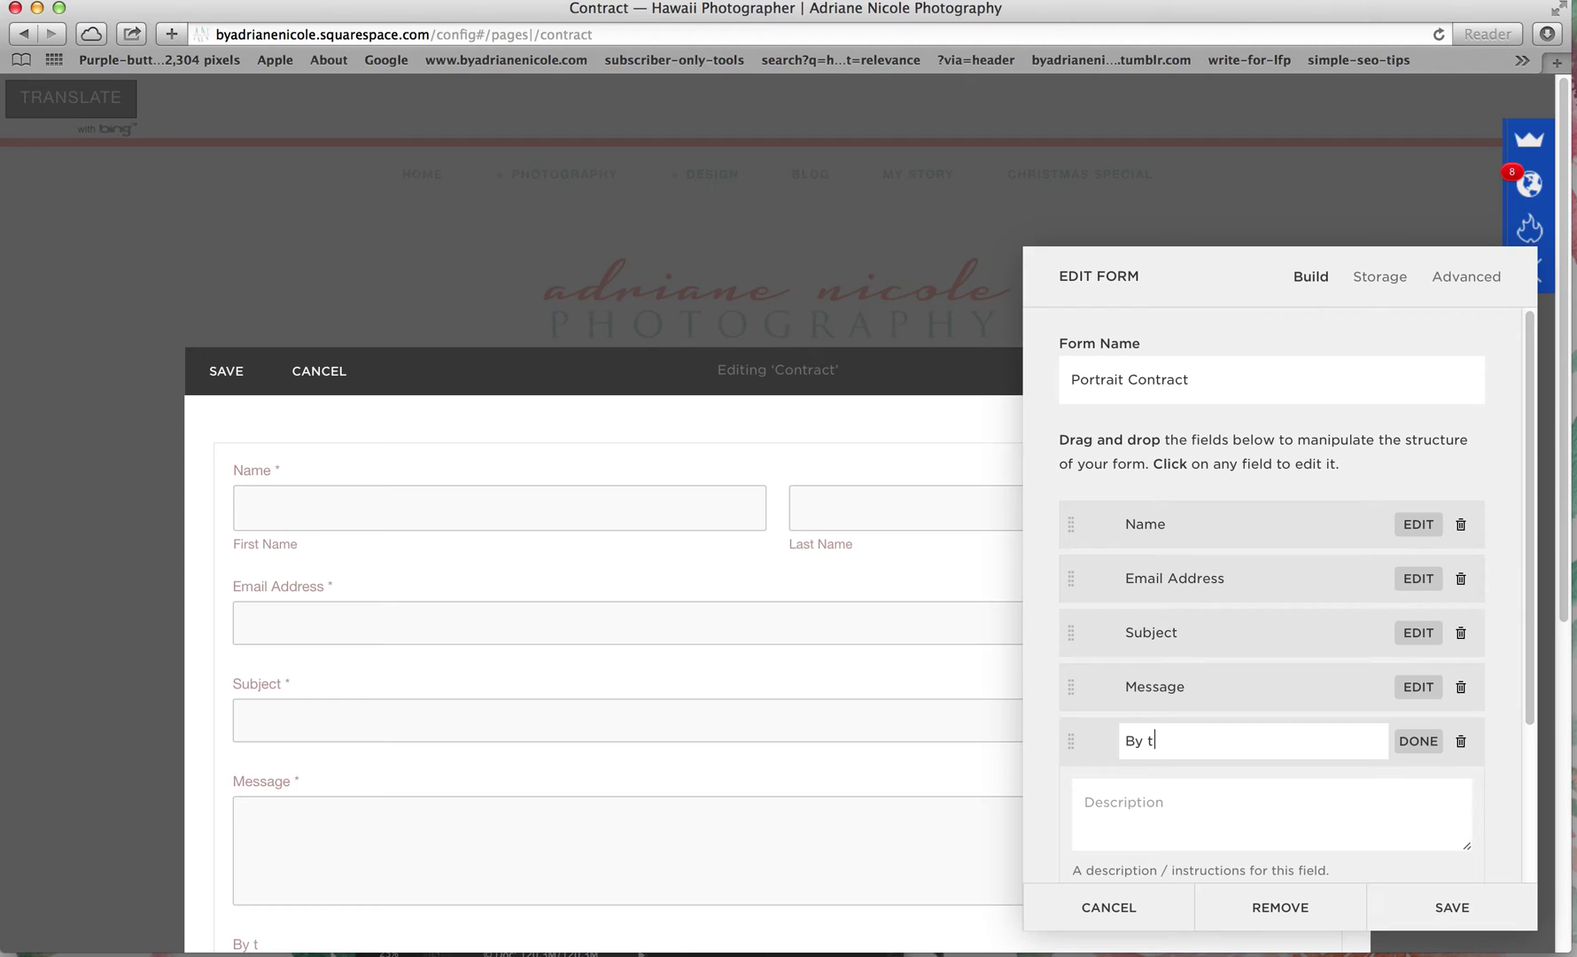
type("yping my name ")
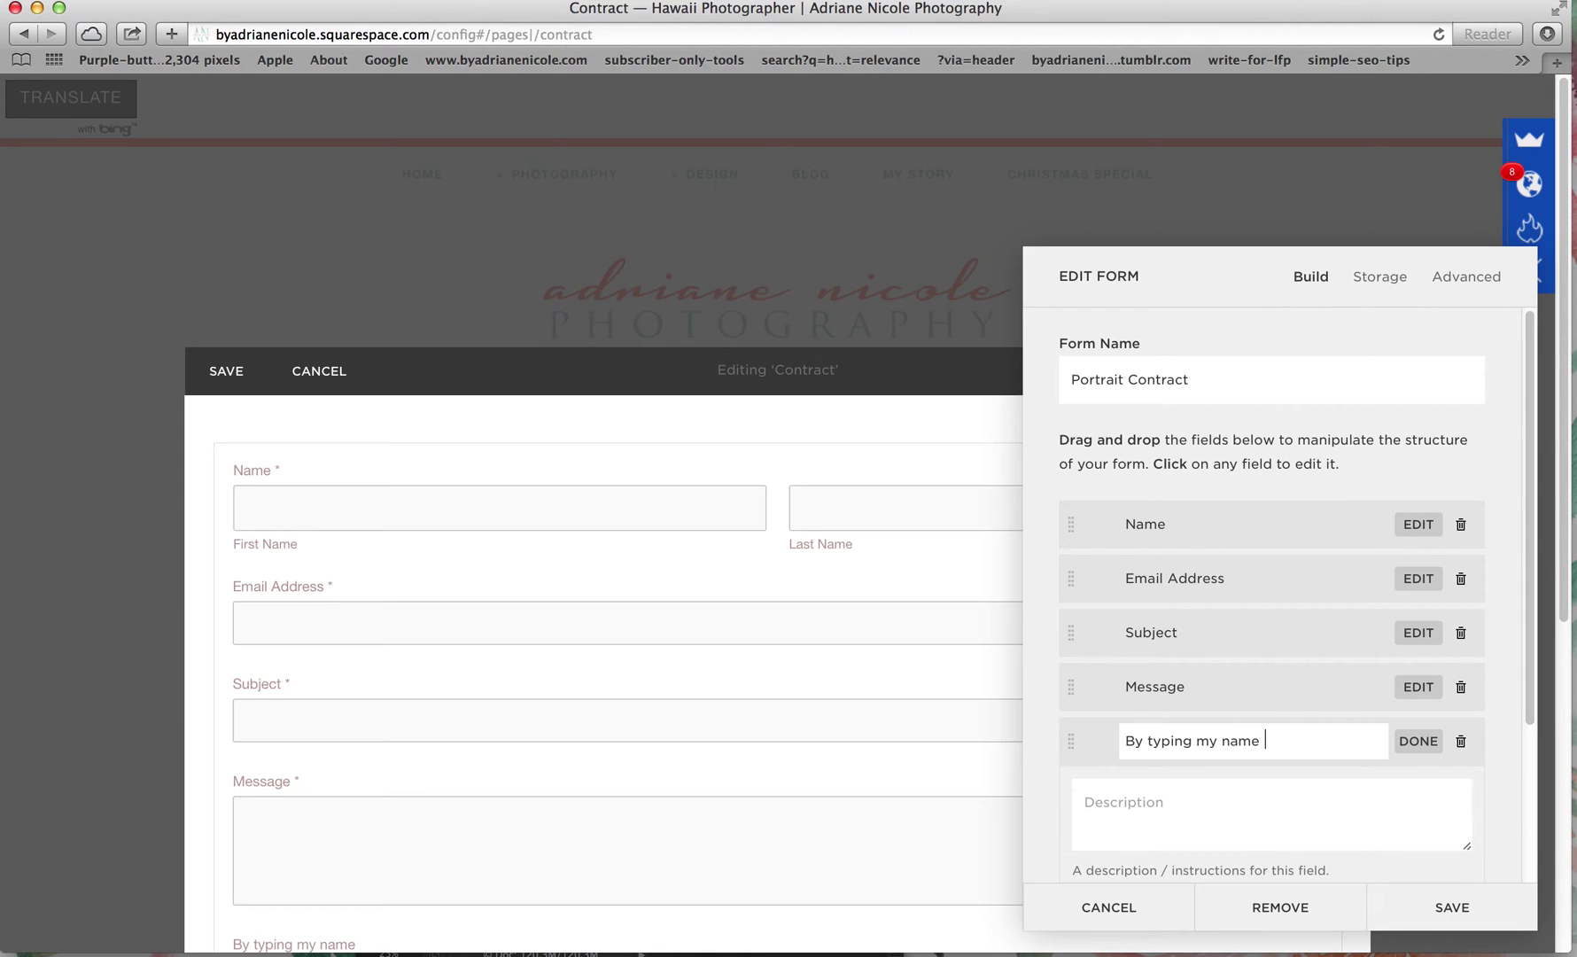
type("below I agree")
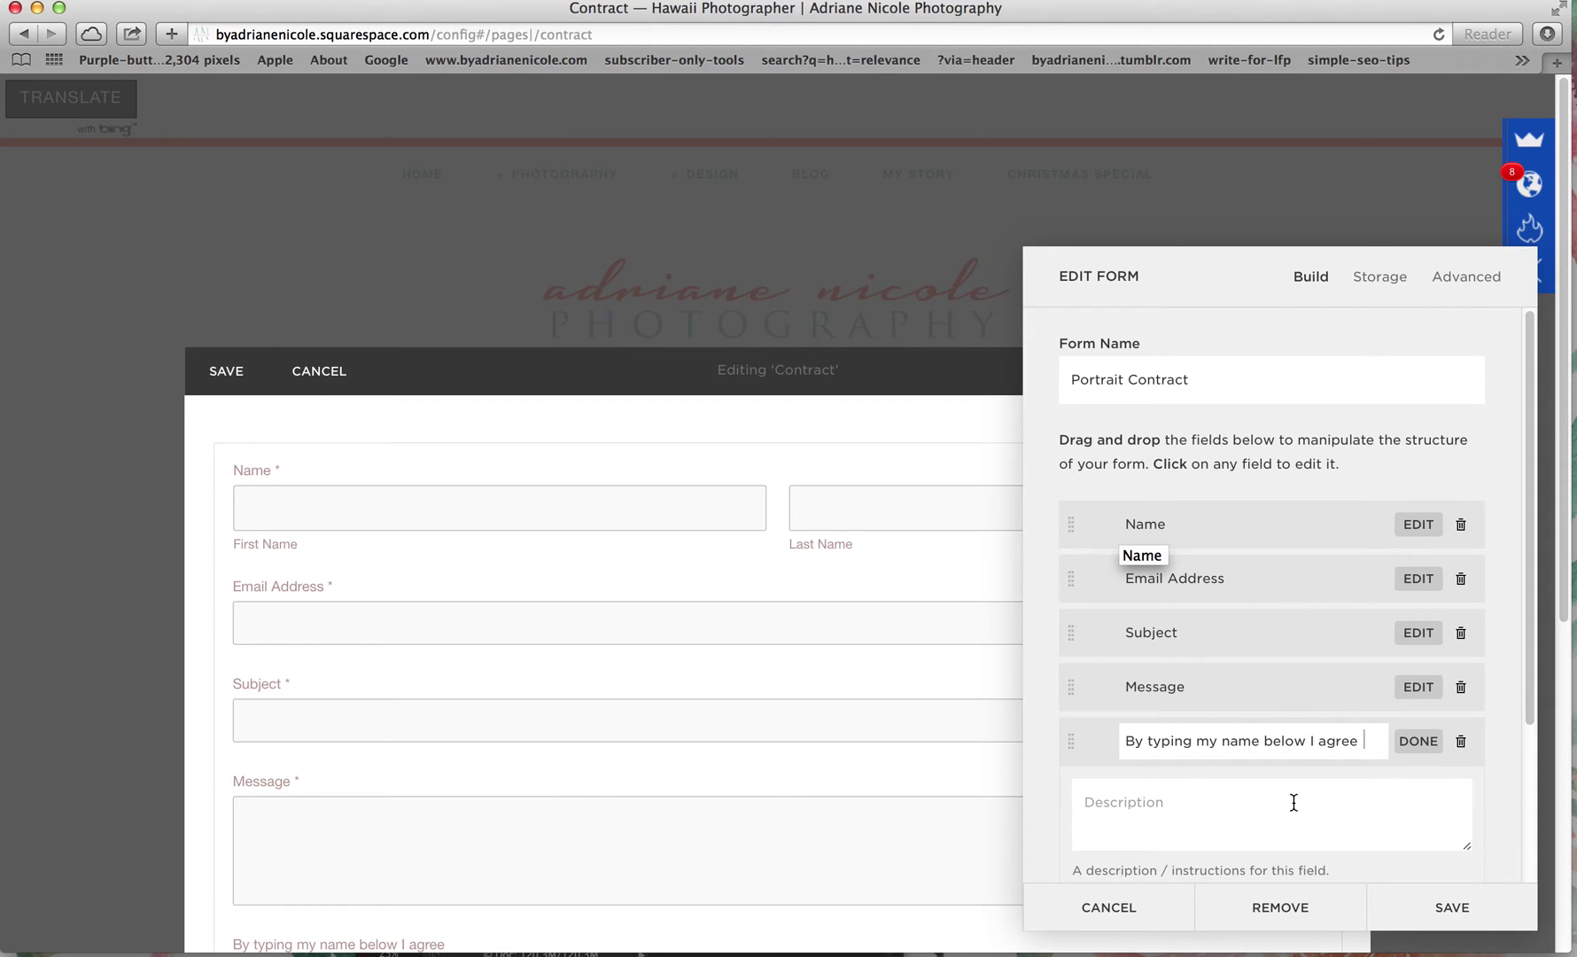
scroll(1293, 802, "down", 3)
left_click(1084, 778)
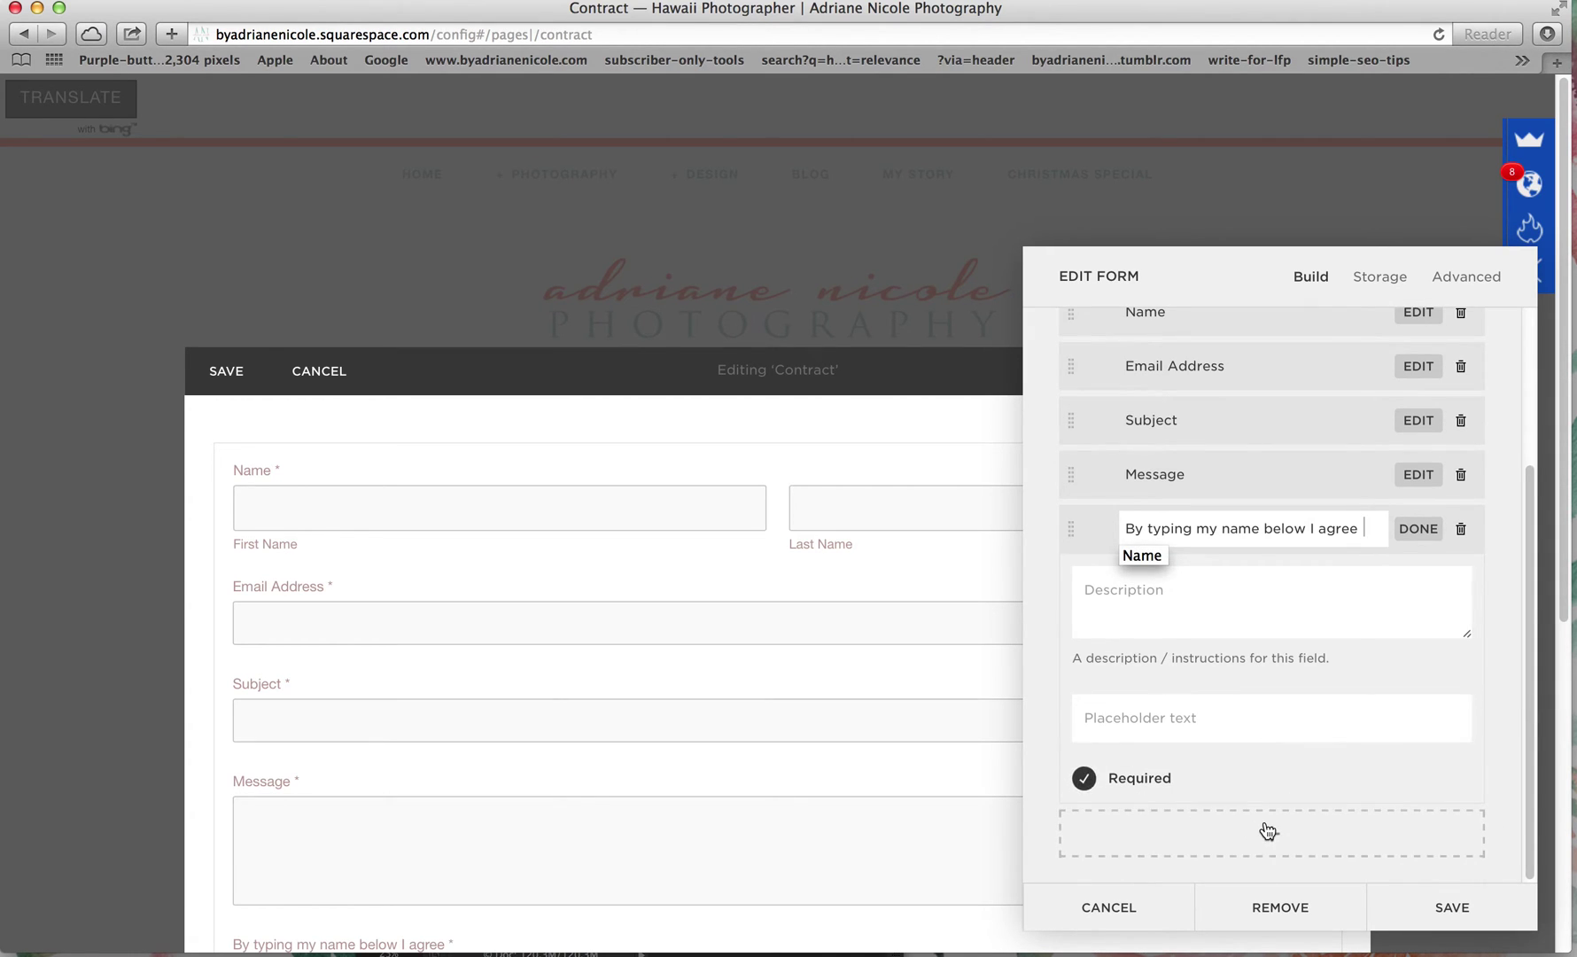
Add a required 'By checking' checkbox with options 'I agree to this' and 'I agree to that'
left_click(1268, 831)
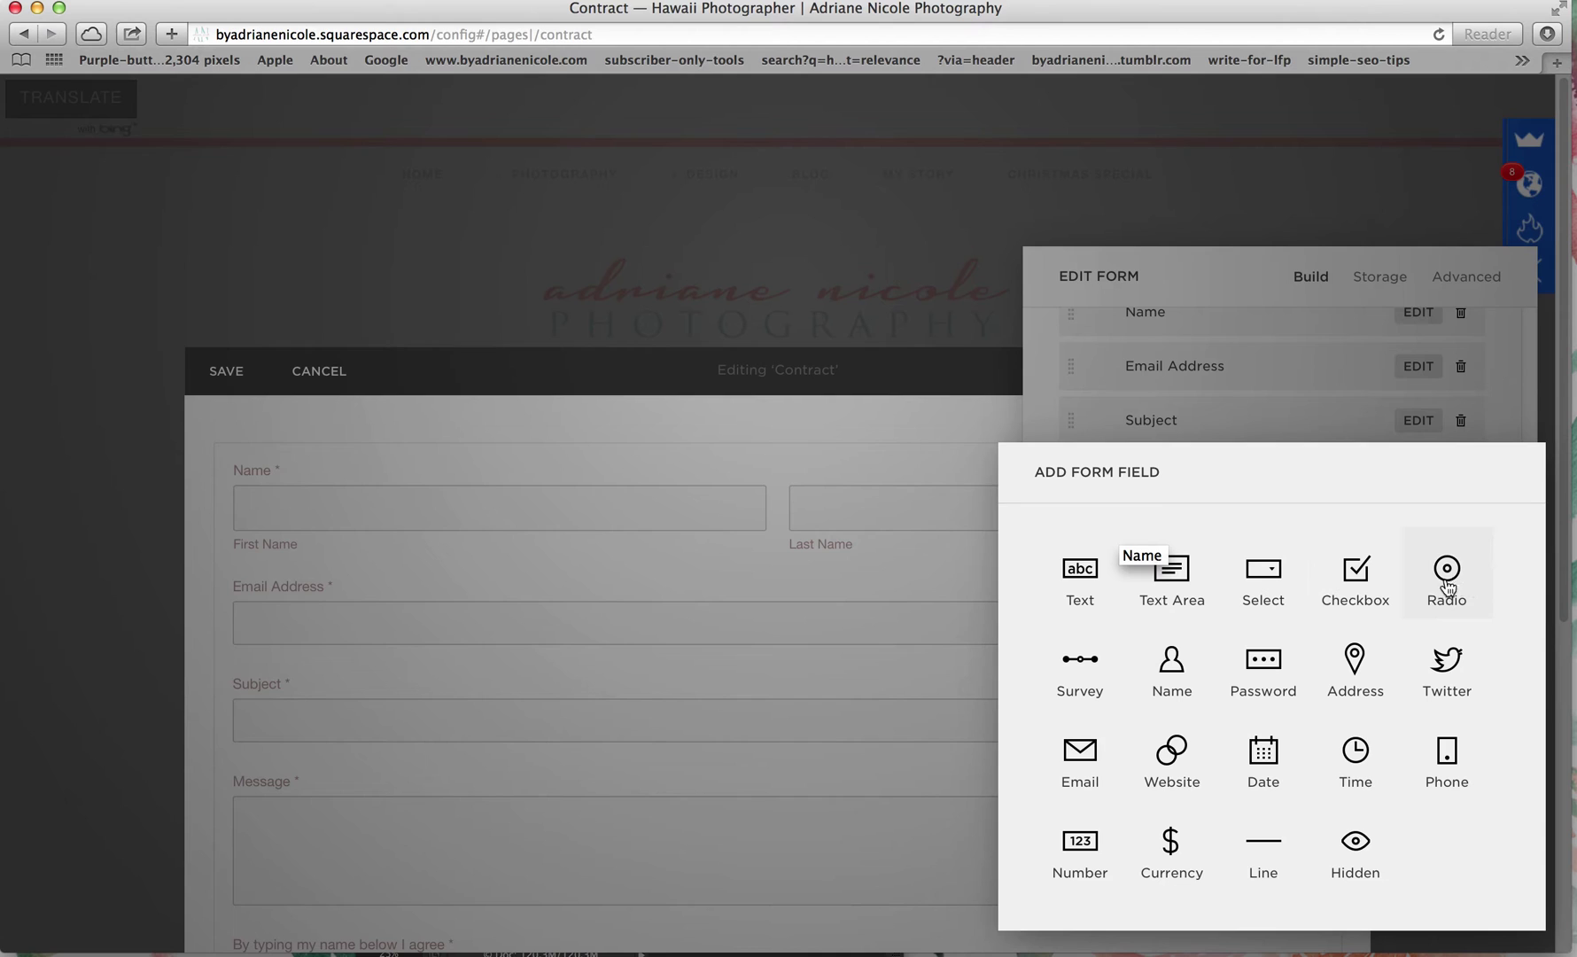
left_click(1386, 607)
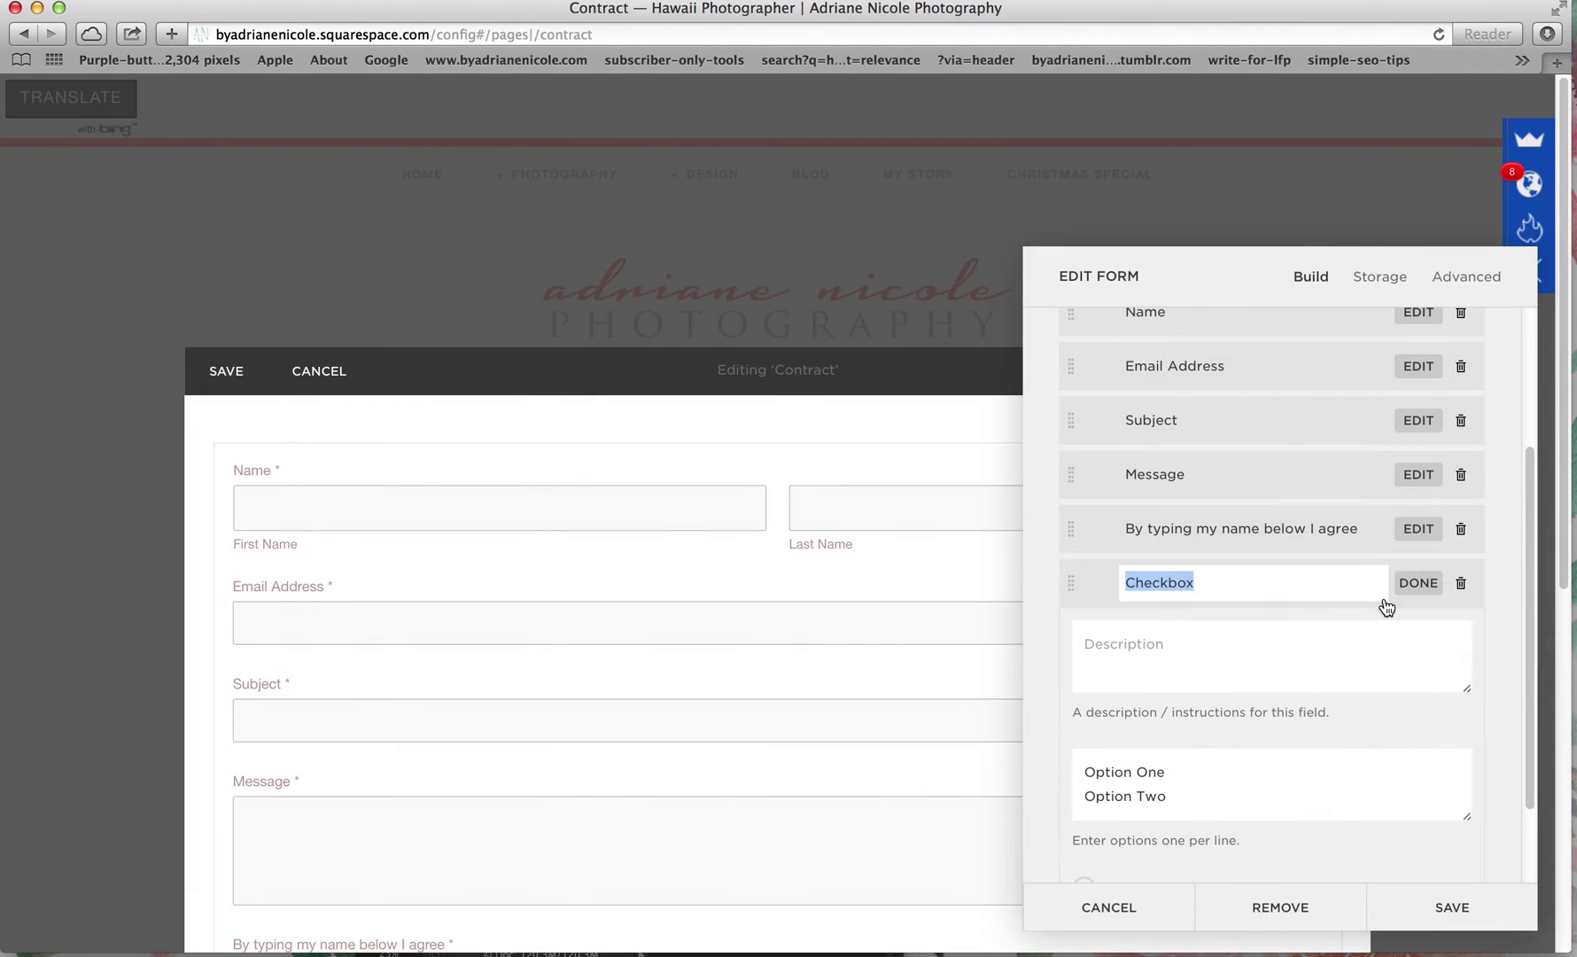
key("BackSpace")
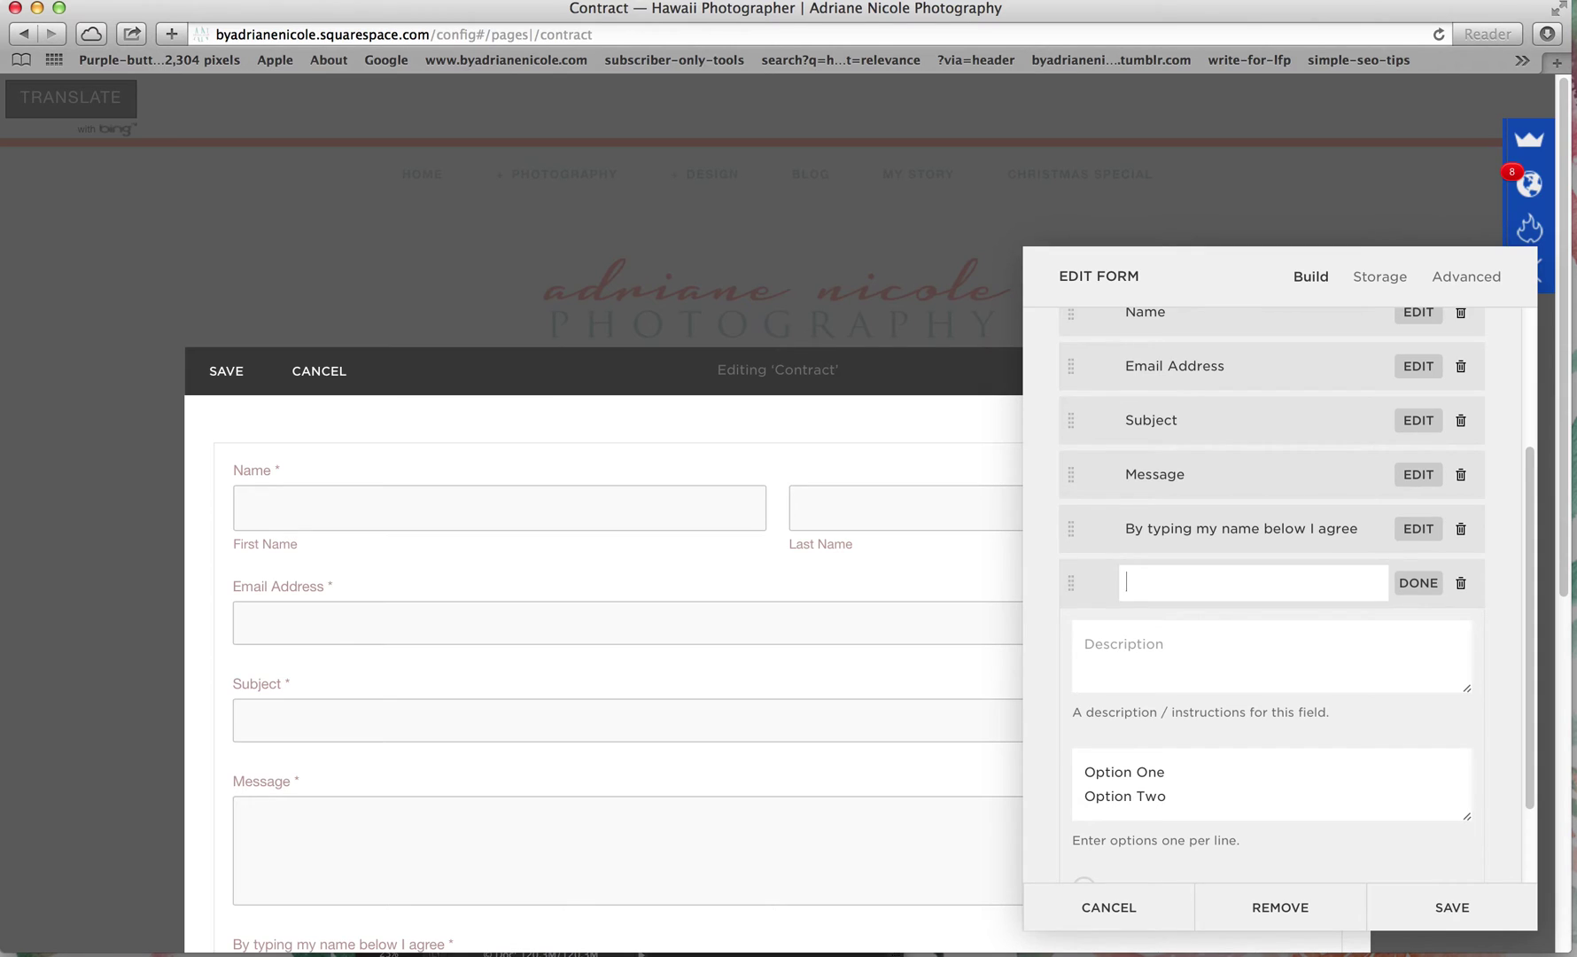
type("By checking")
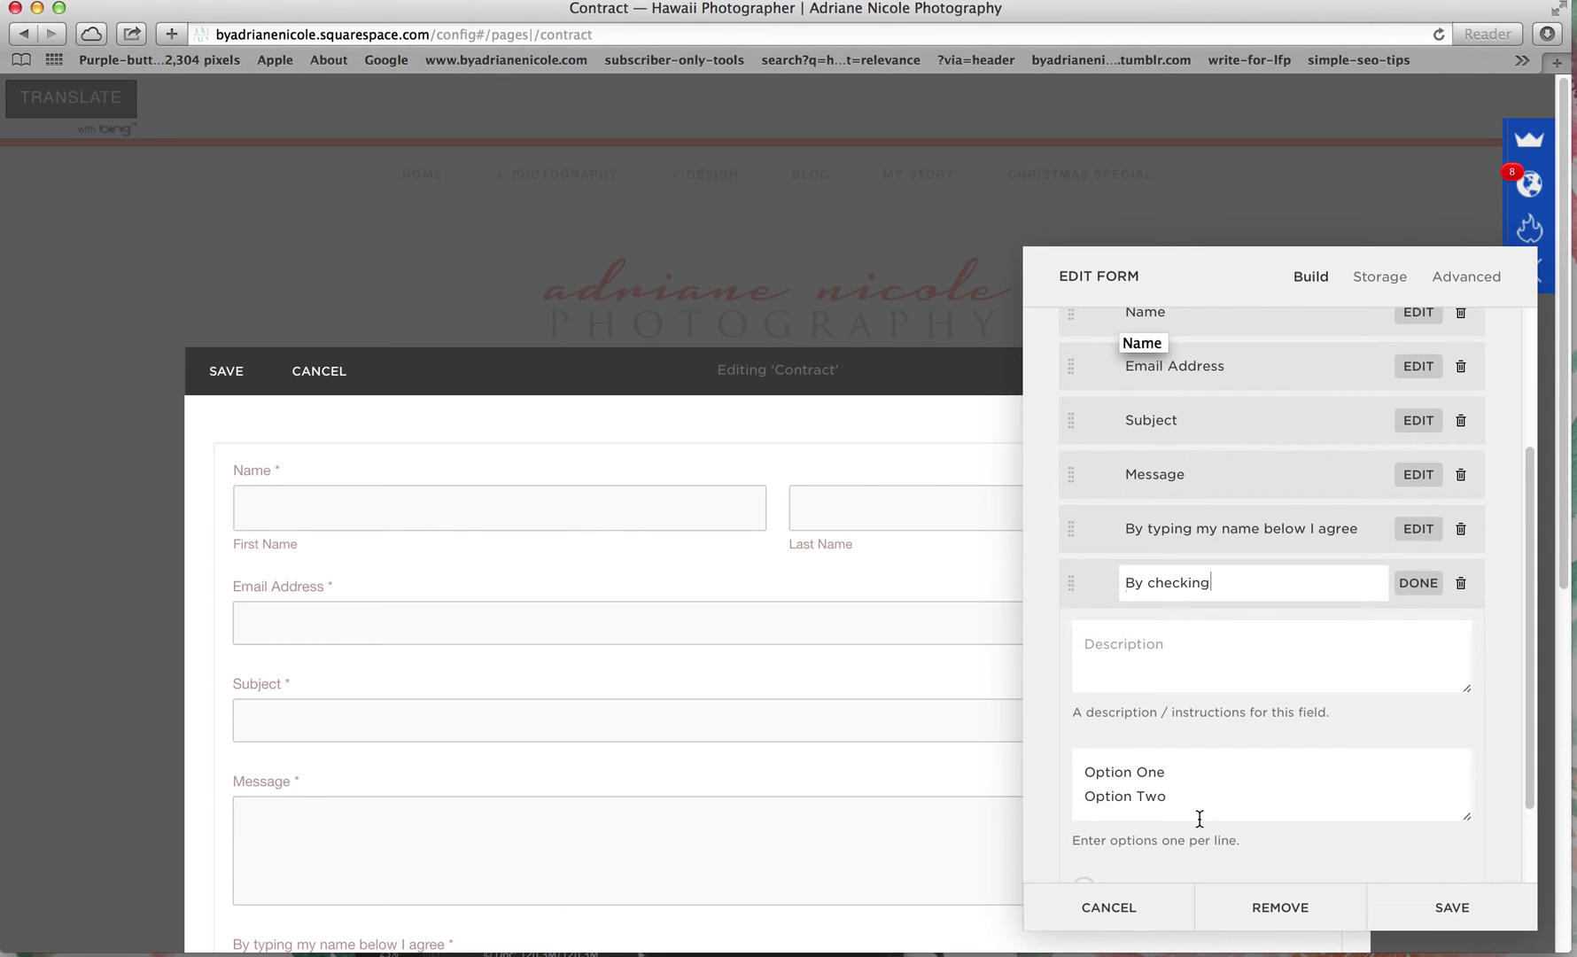
left_click_drag(1178, 804, 997, 780)
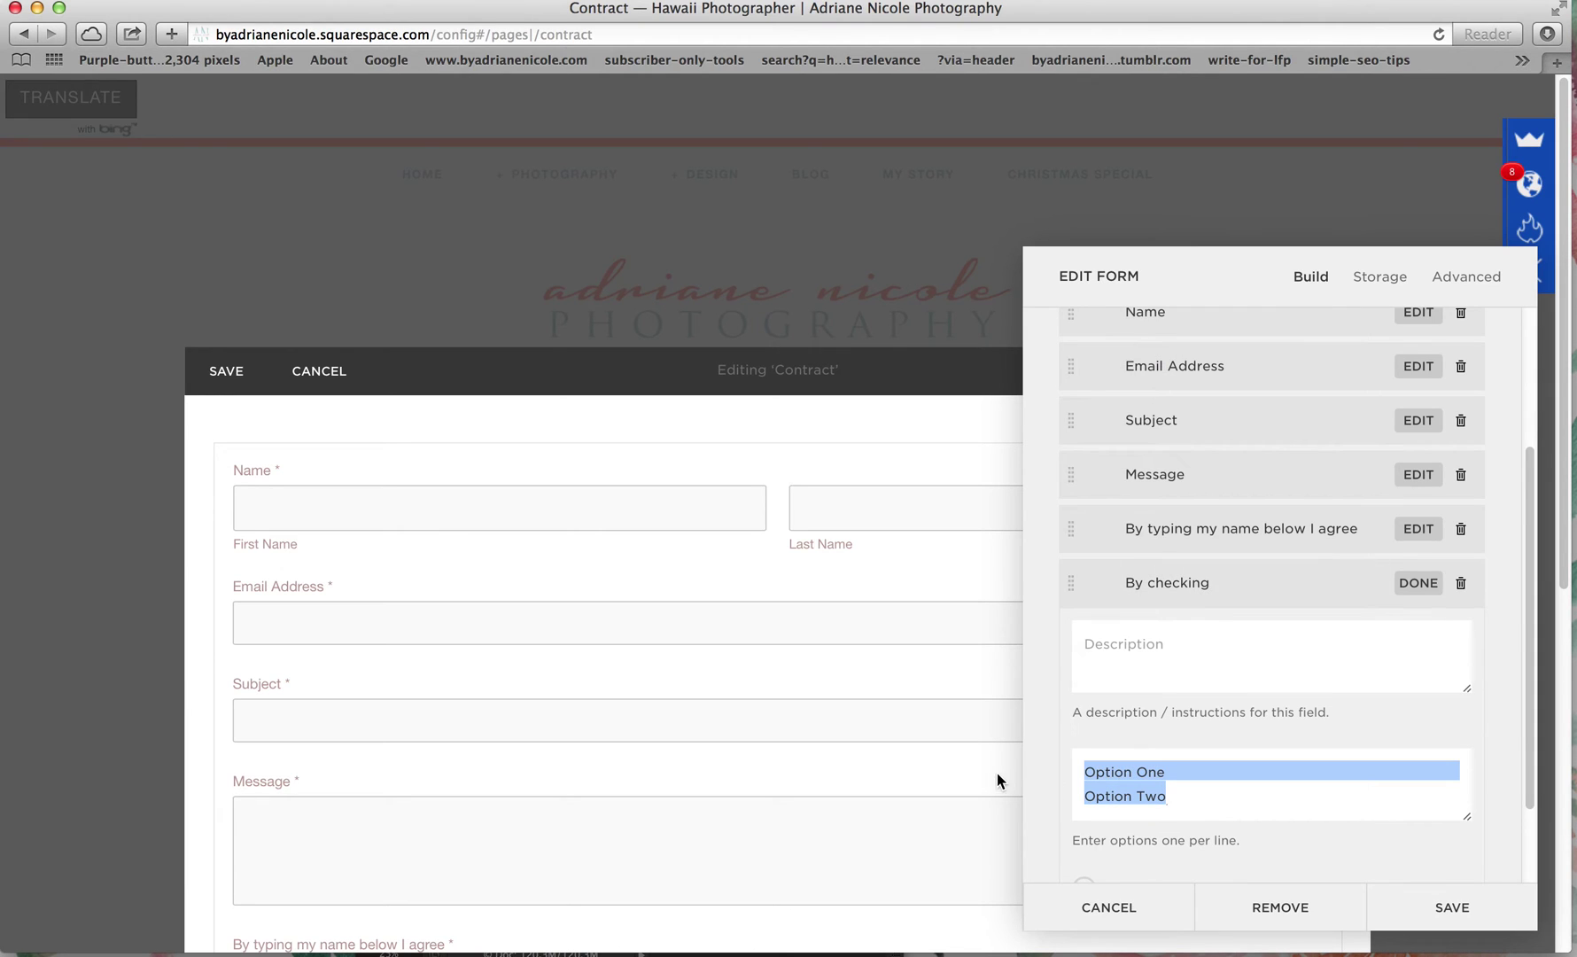
type("I agree t")
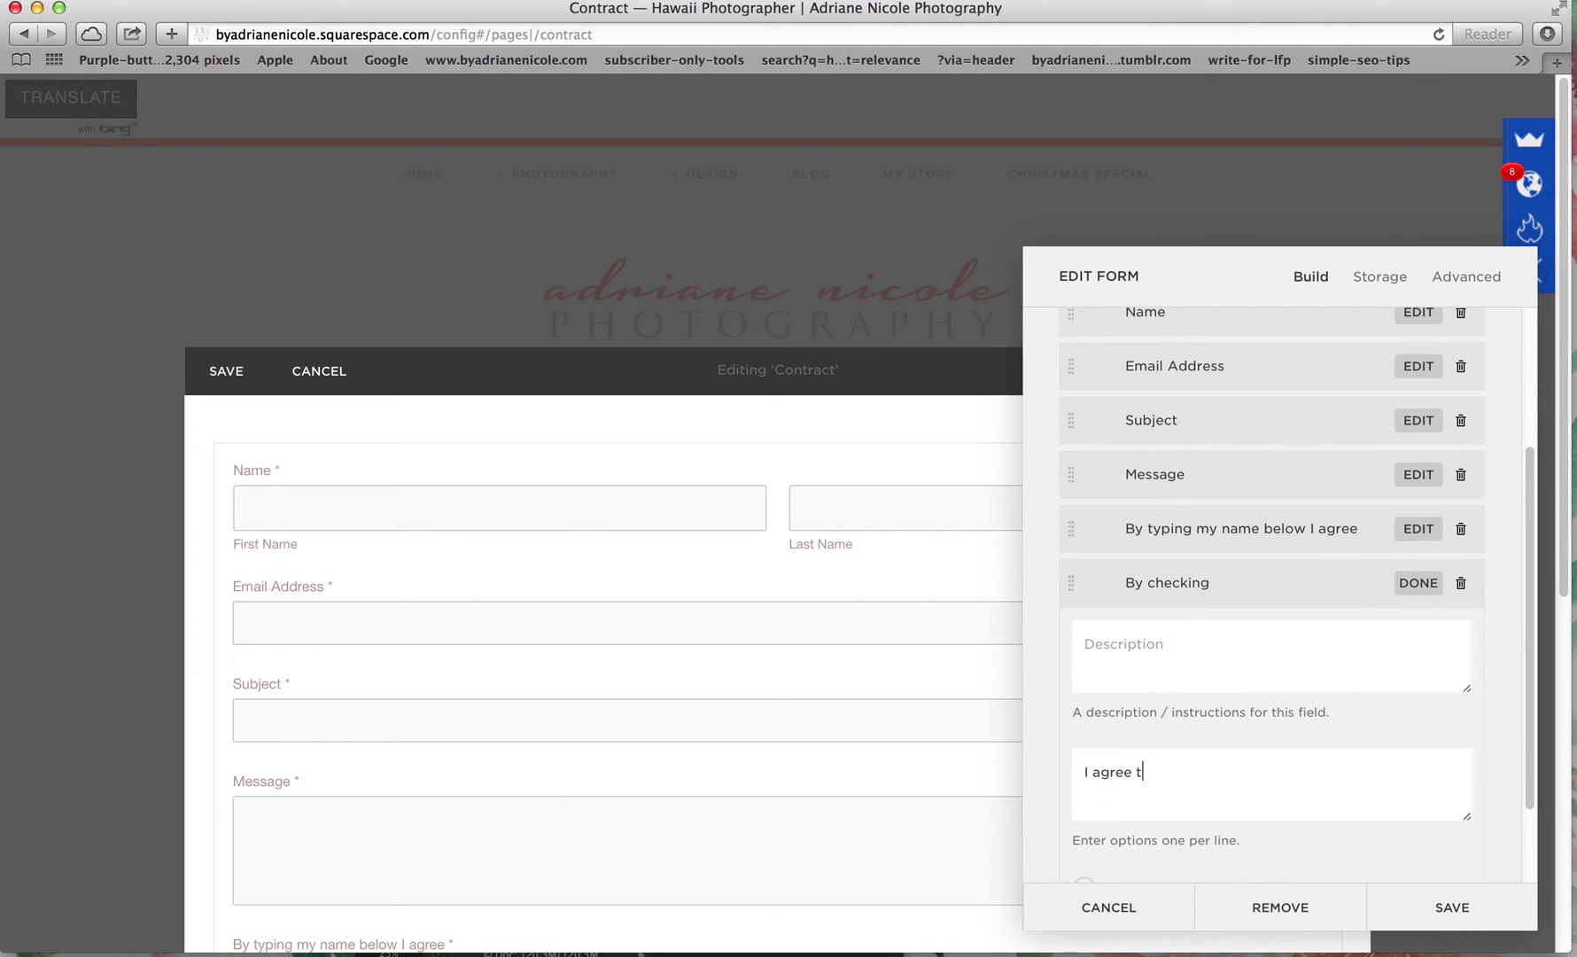
type("o this")
key("Return")
type("I agree to that")
key("Return")
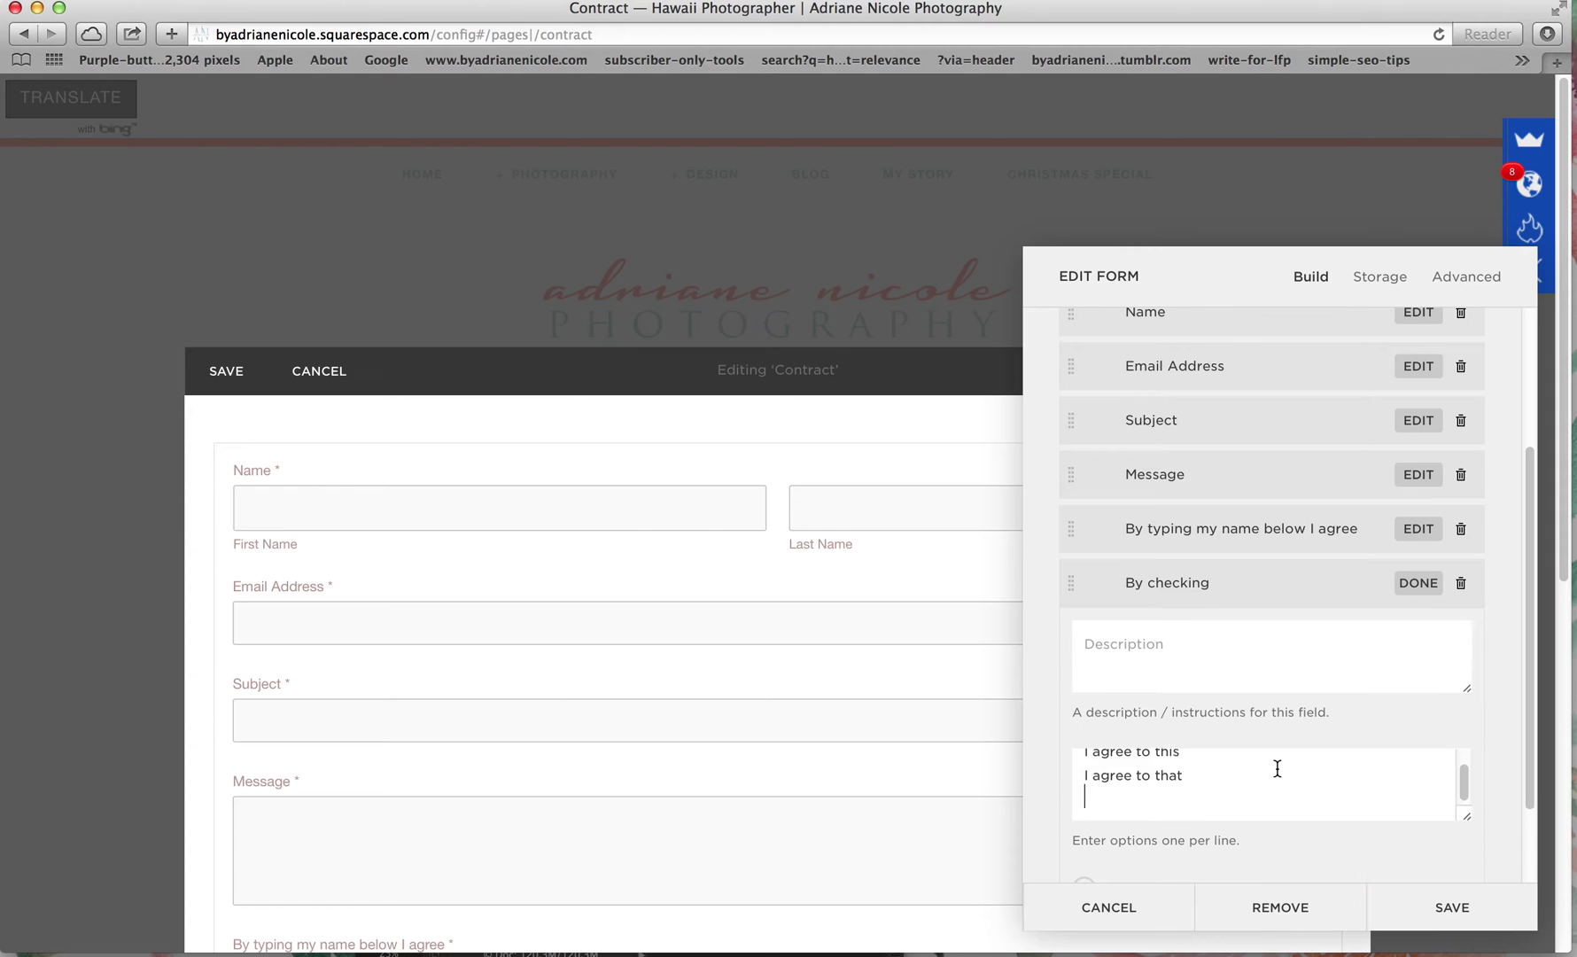
scroll(1222, 779, "down", 3)
left_click(1159, 783)
Save the form and the Contract page
left_click(1270, 832)
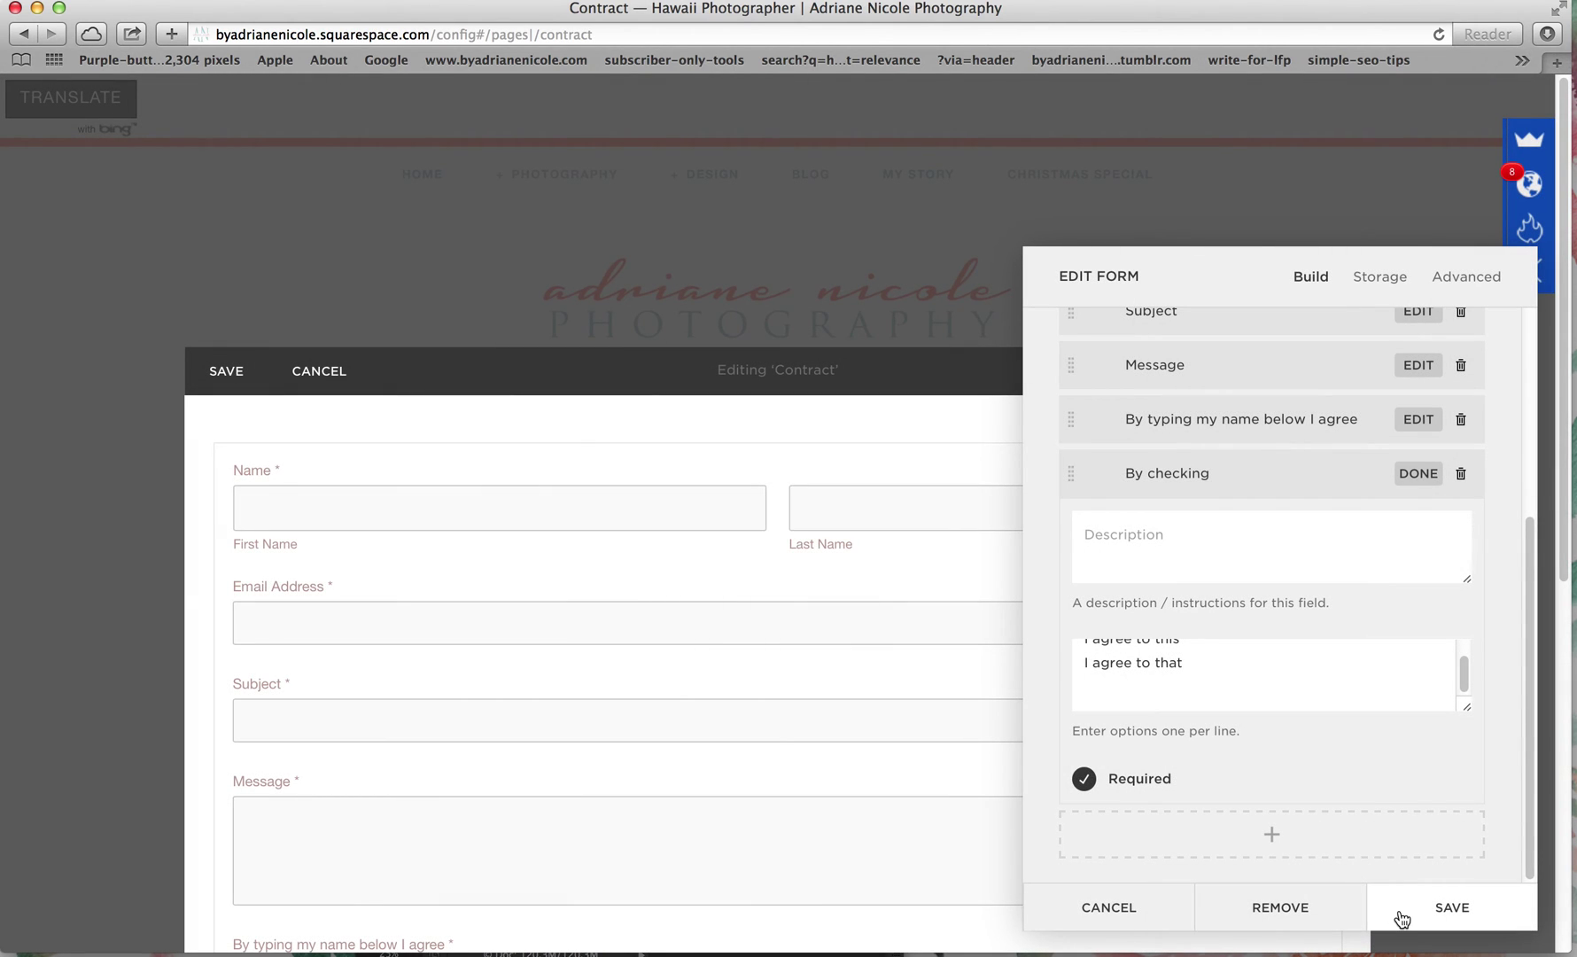
left_click(1398, 912)
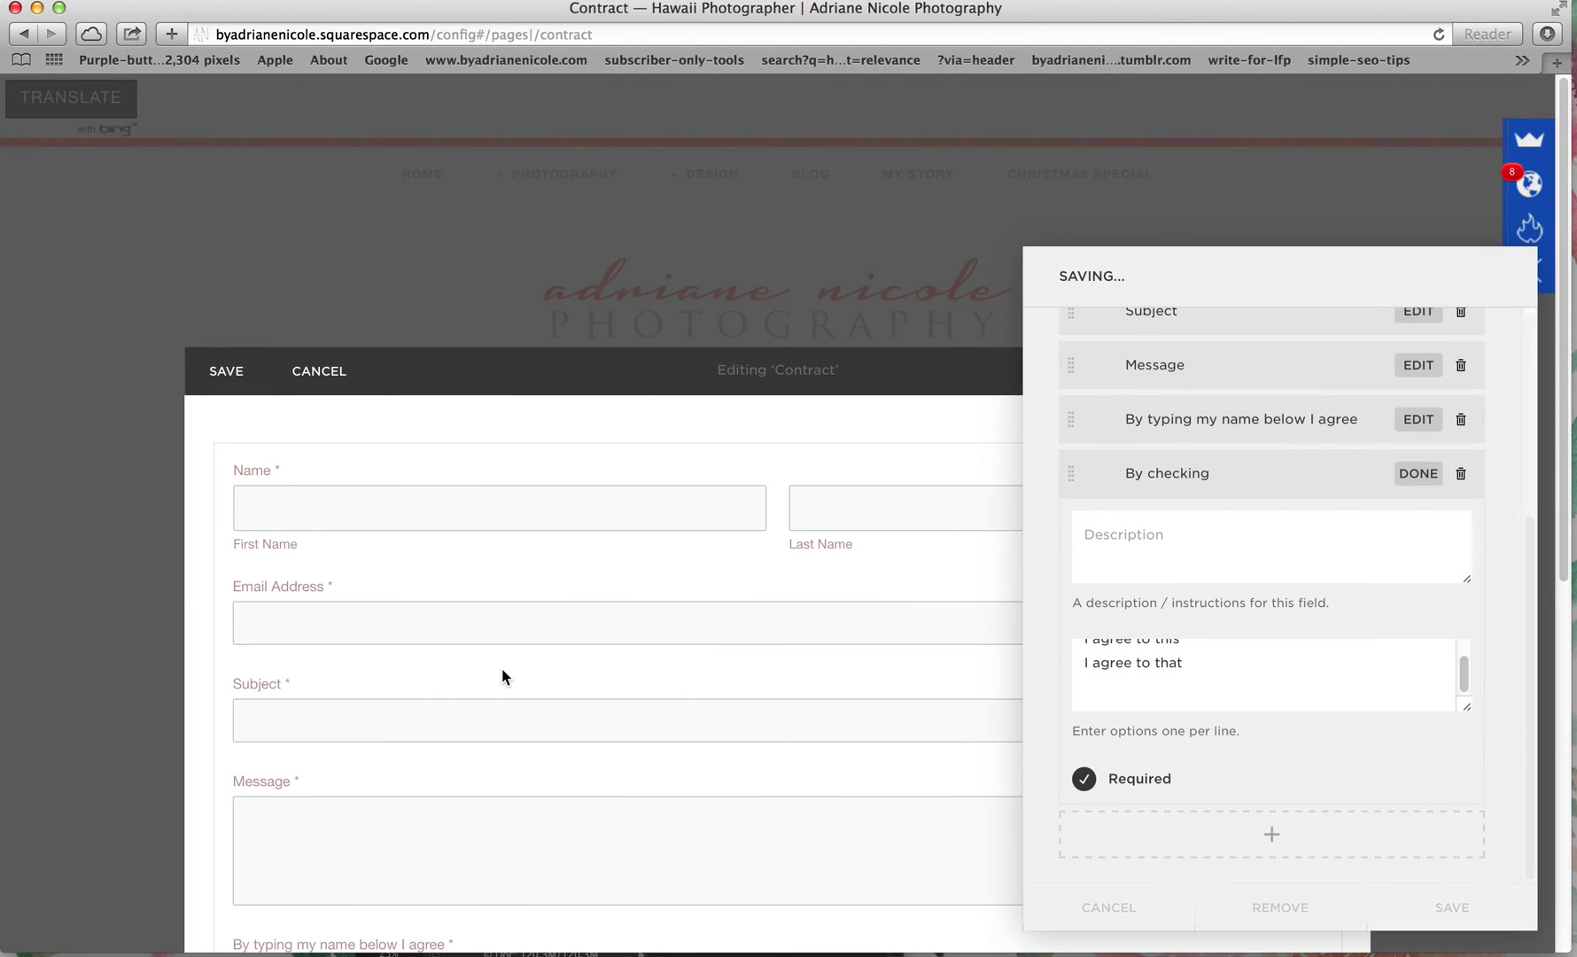
left_click(226, 370)
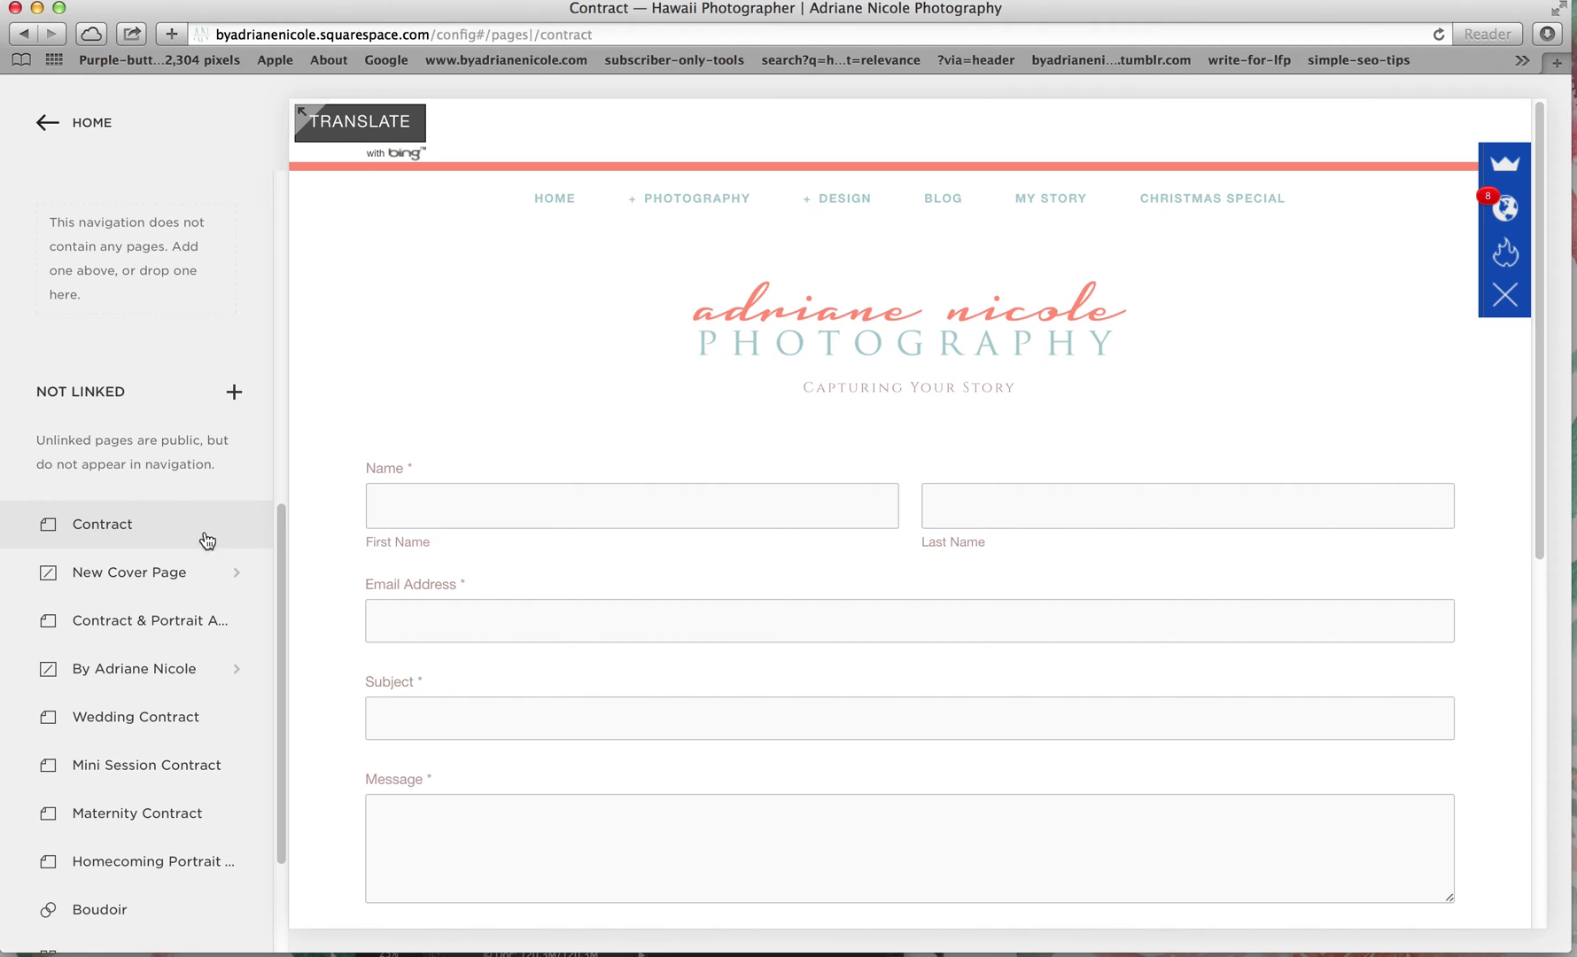
Add an unlinked Cover Page, keeping the default name 'New Cover Page'
left_click(235, 393)
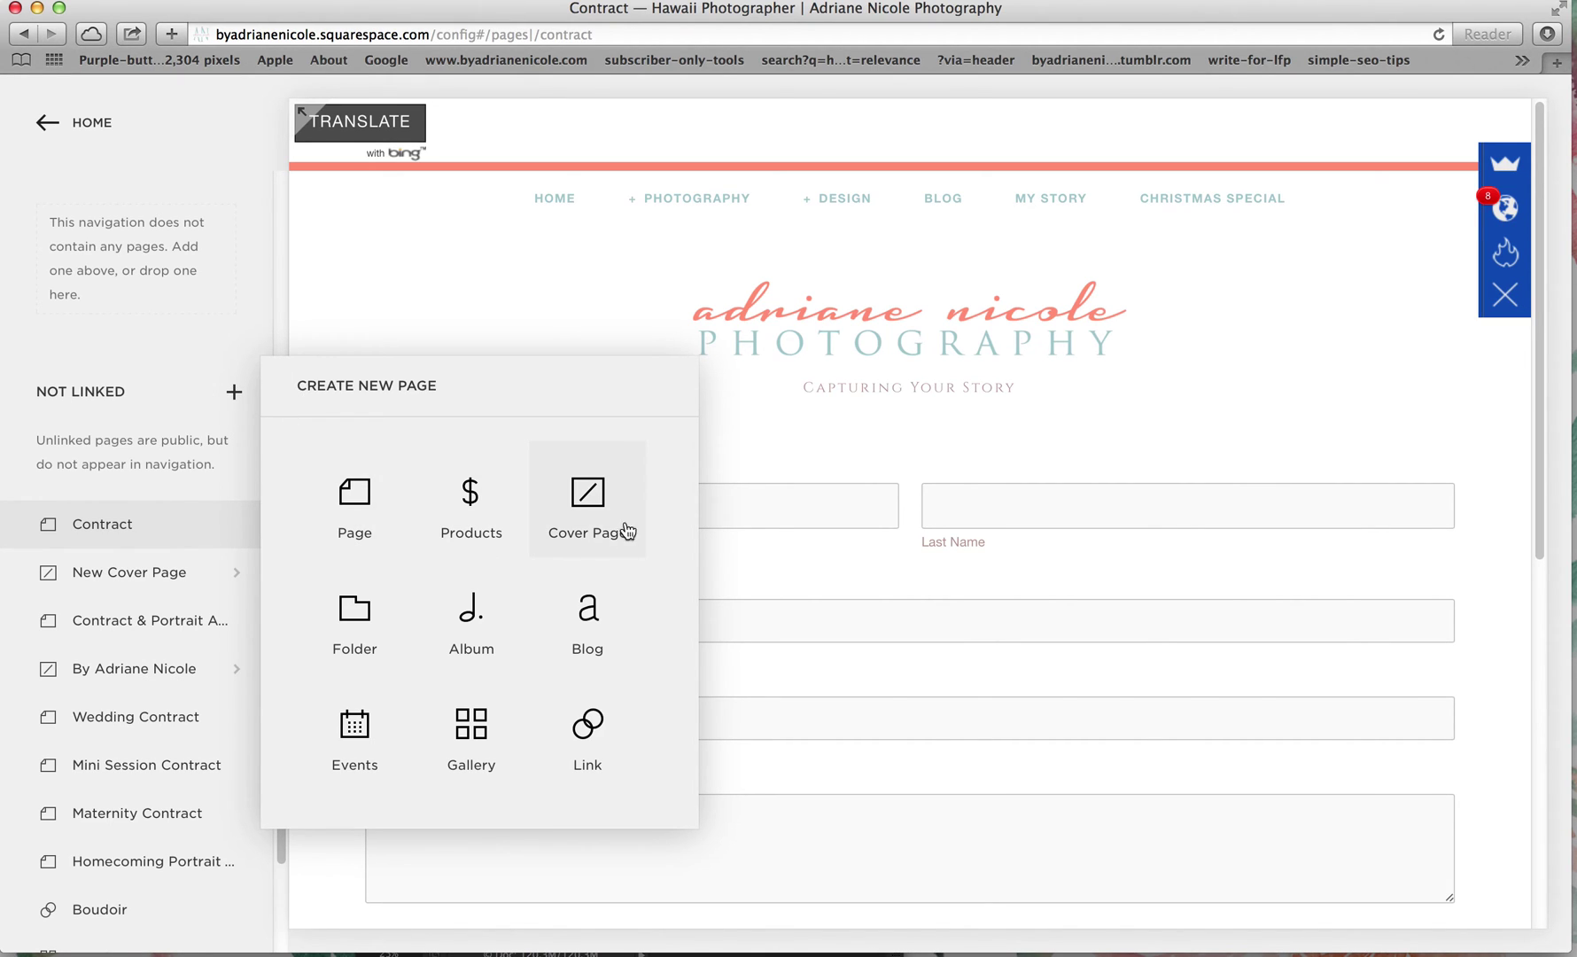
left_click(605, 503)
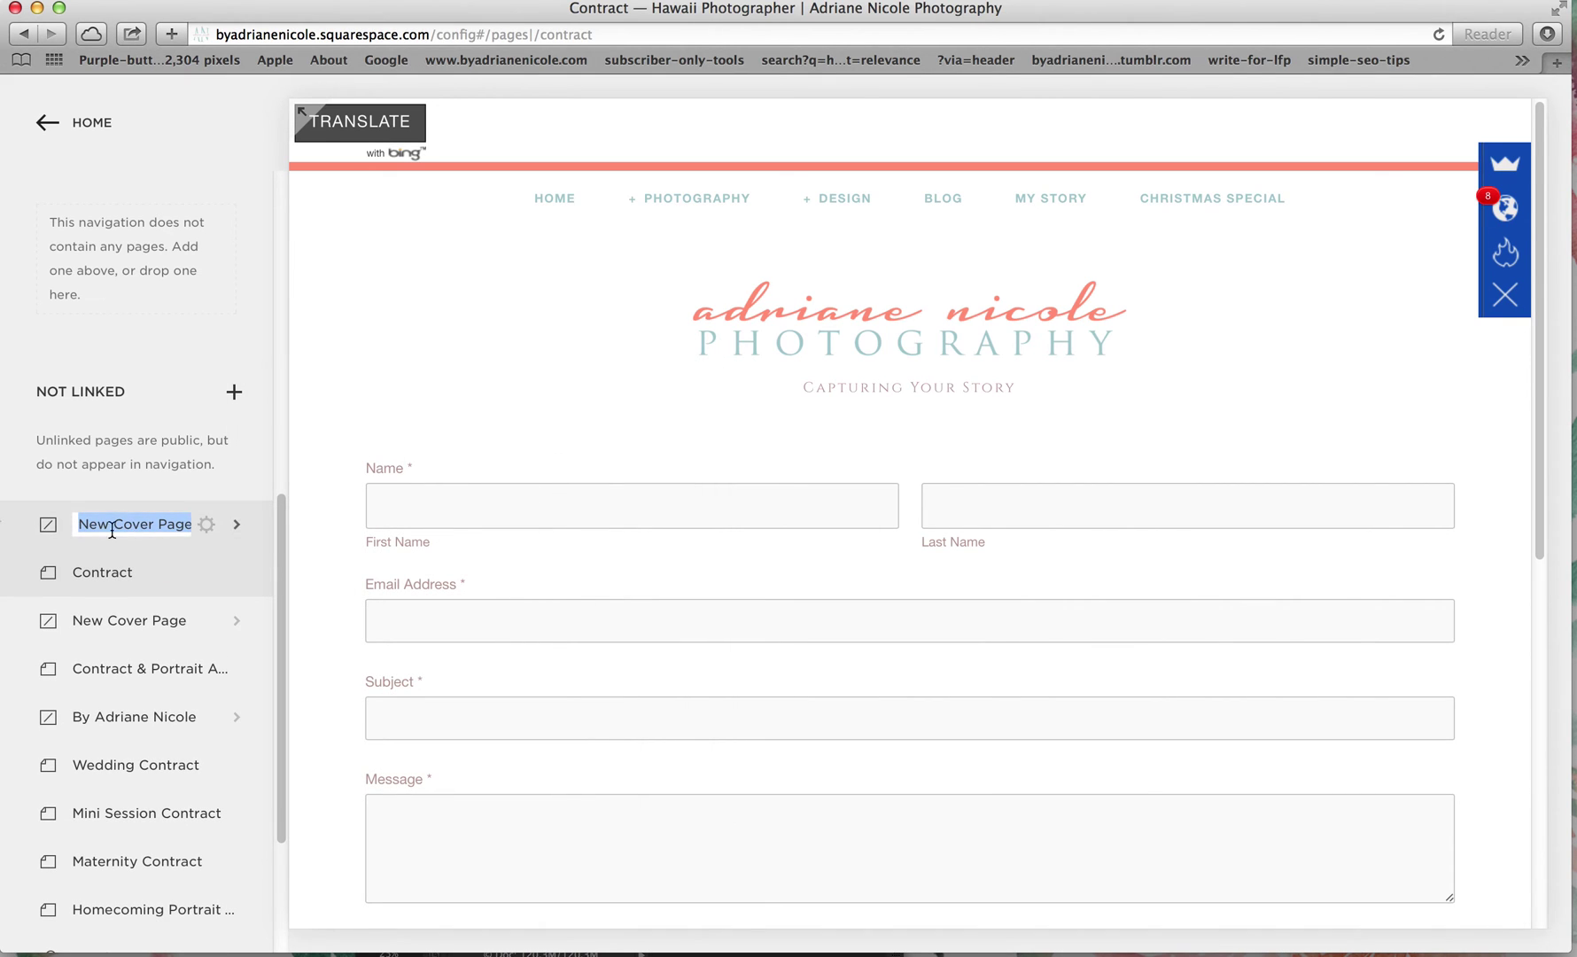
key("Return")
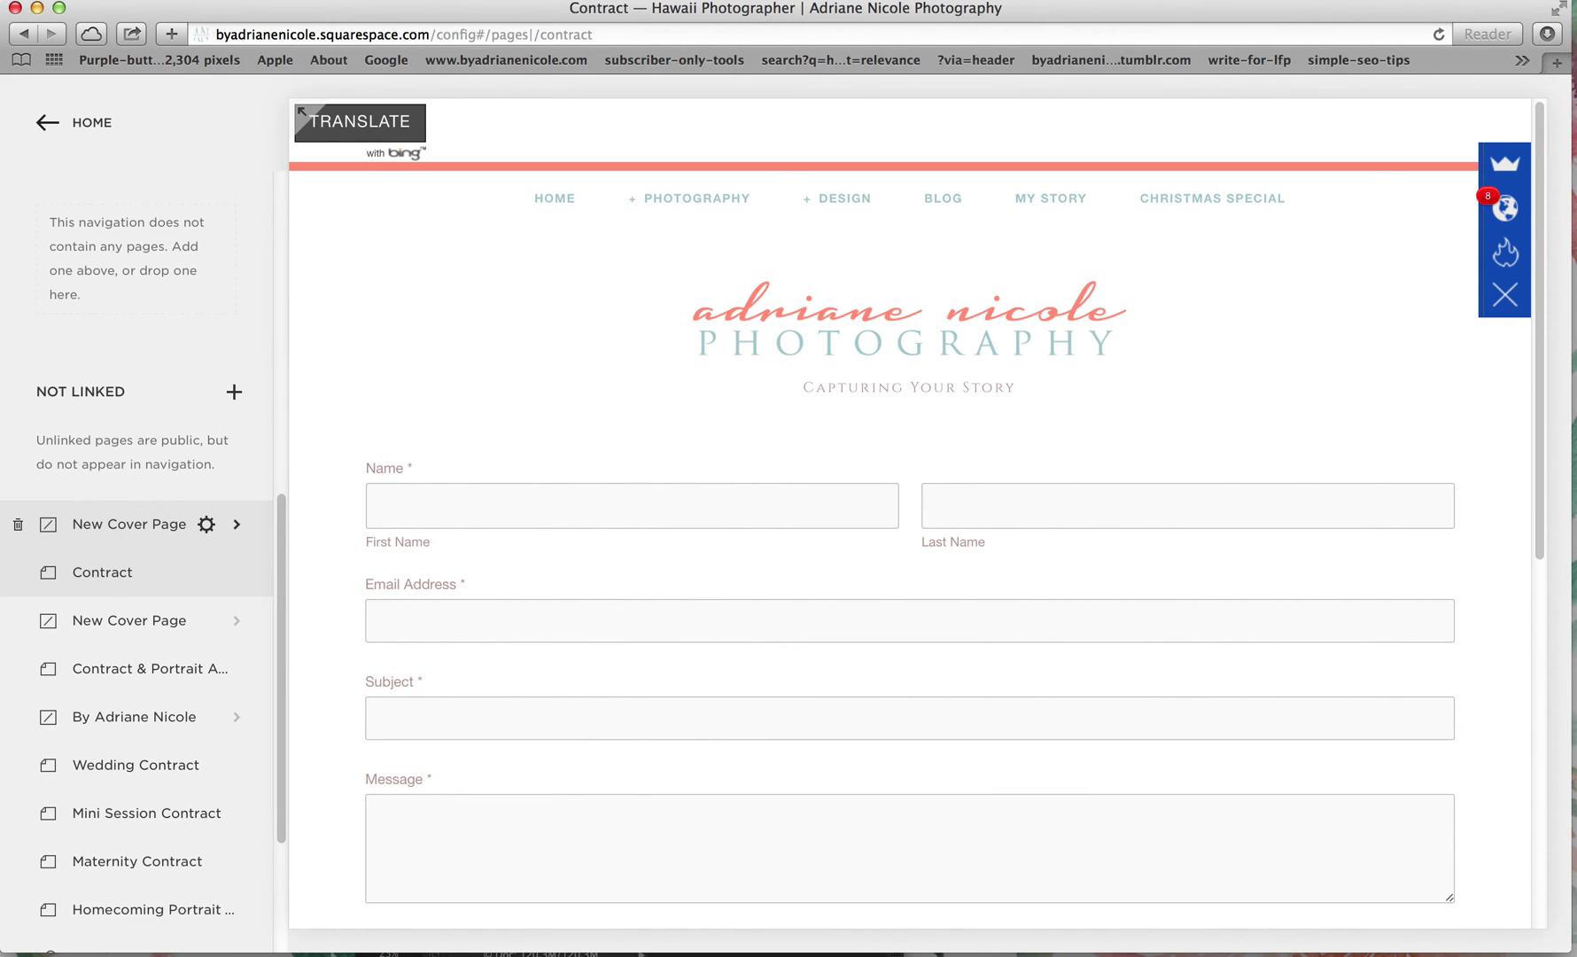
Open New Cover Page's editor, browse the available layouts, and keep the Cover layout
left_click(206, 534)
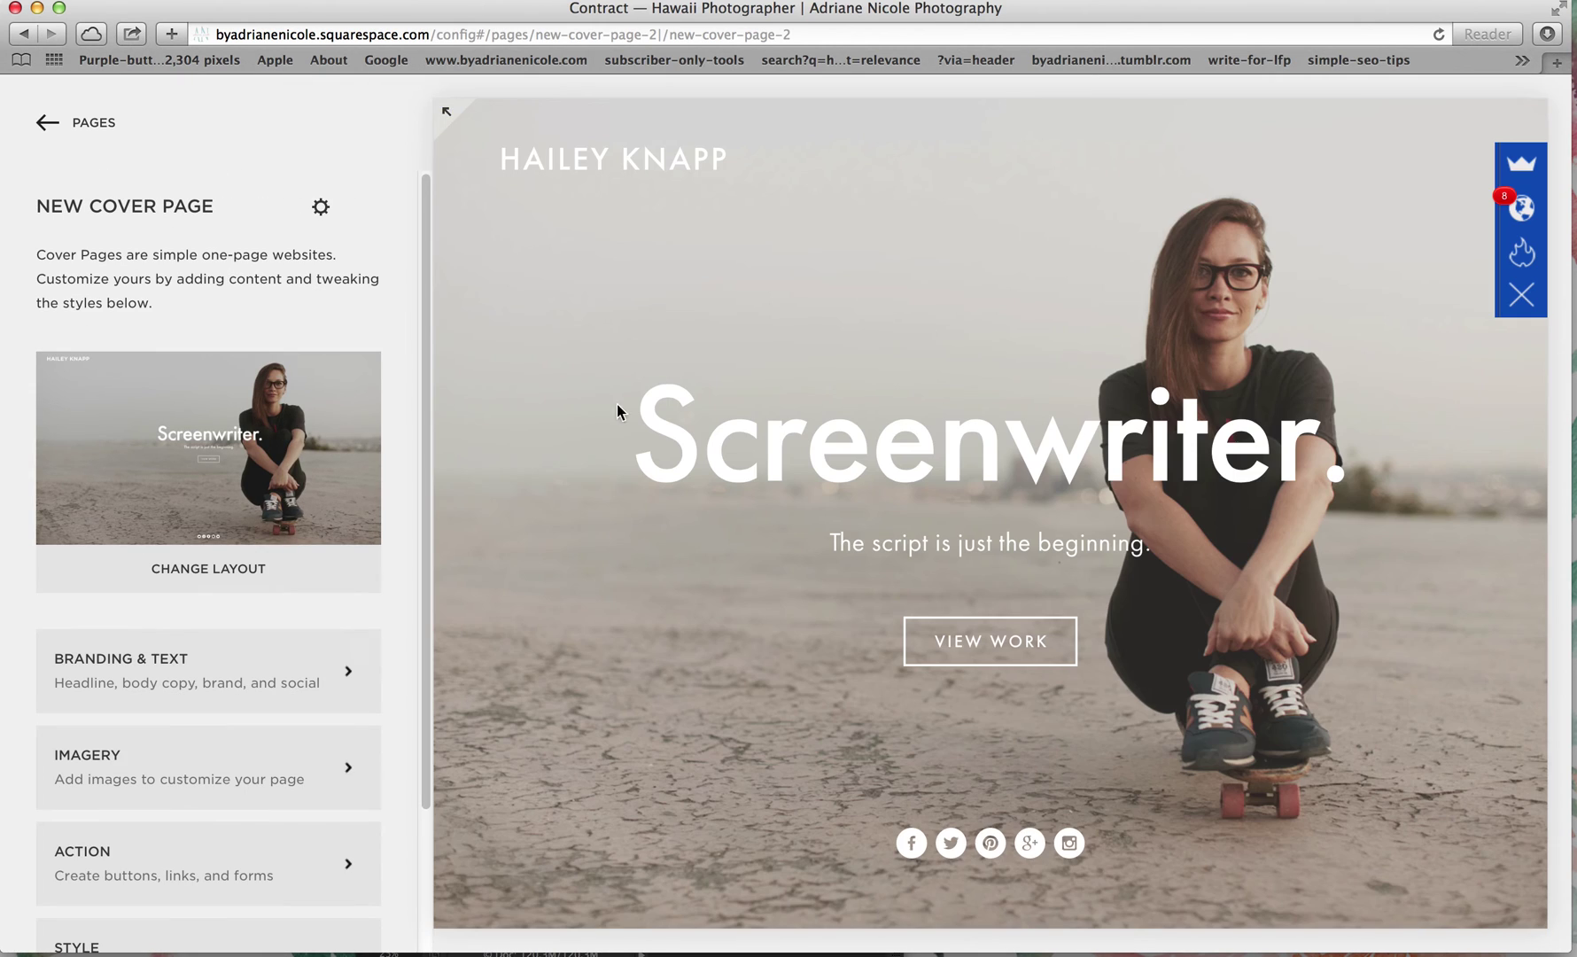
left_click(278, 579)
left_click(265, 568)
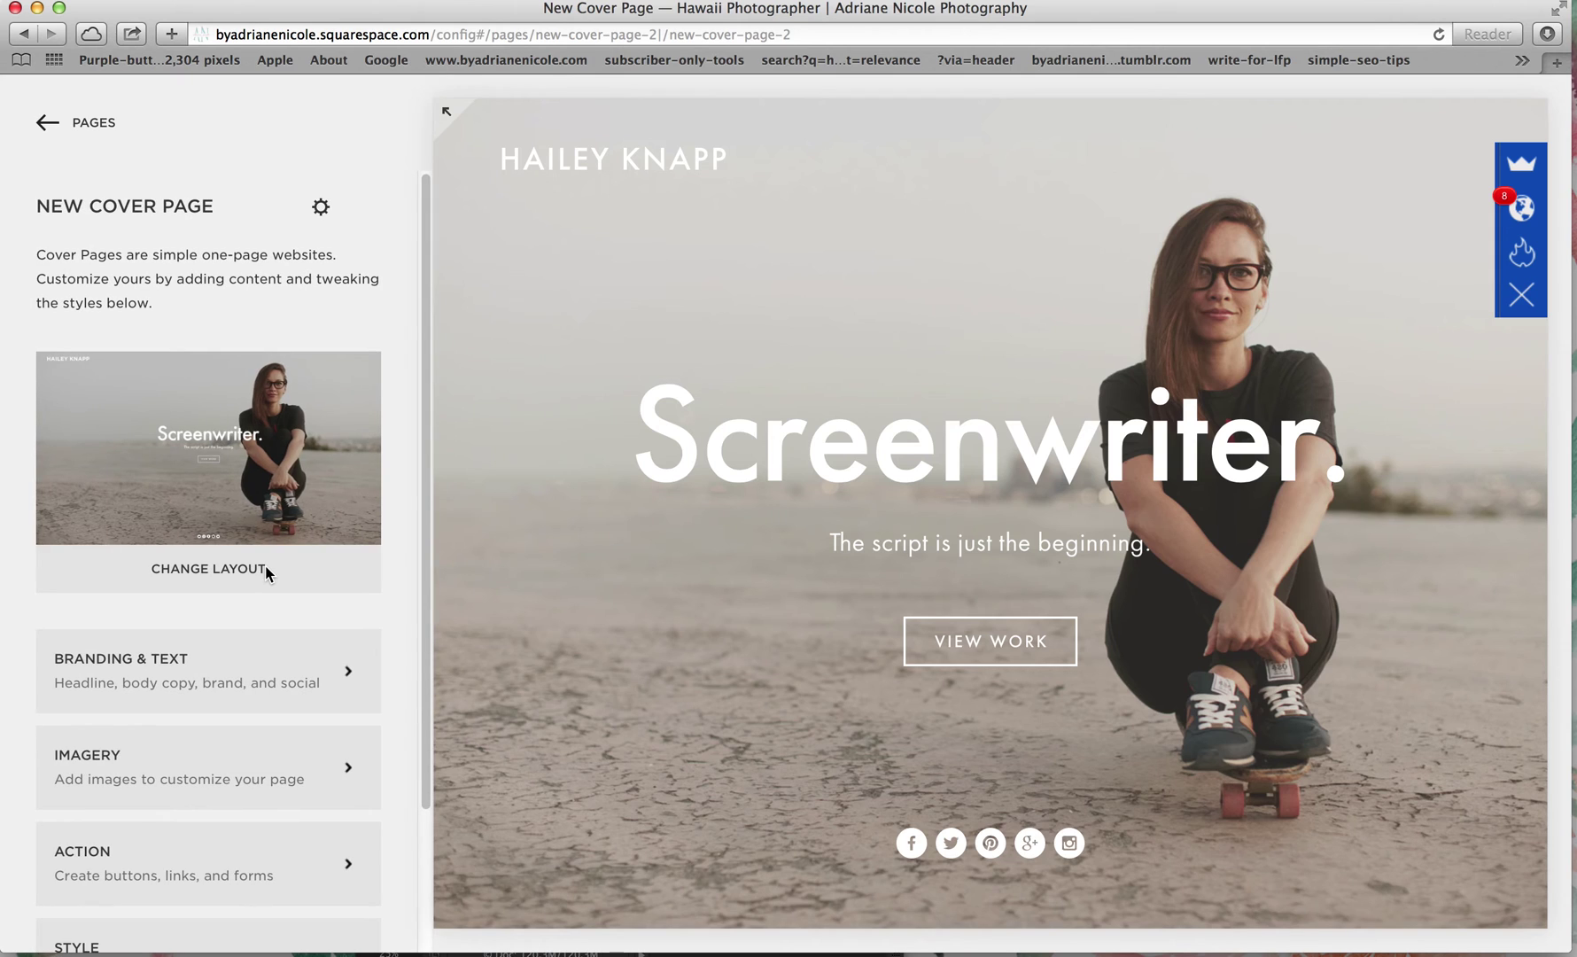
left_click(265, 569)
scroll(251, 665, "down", 15)
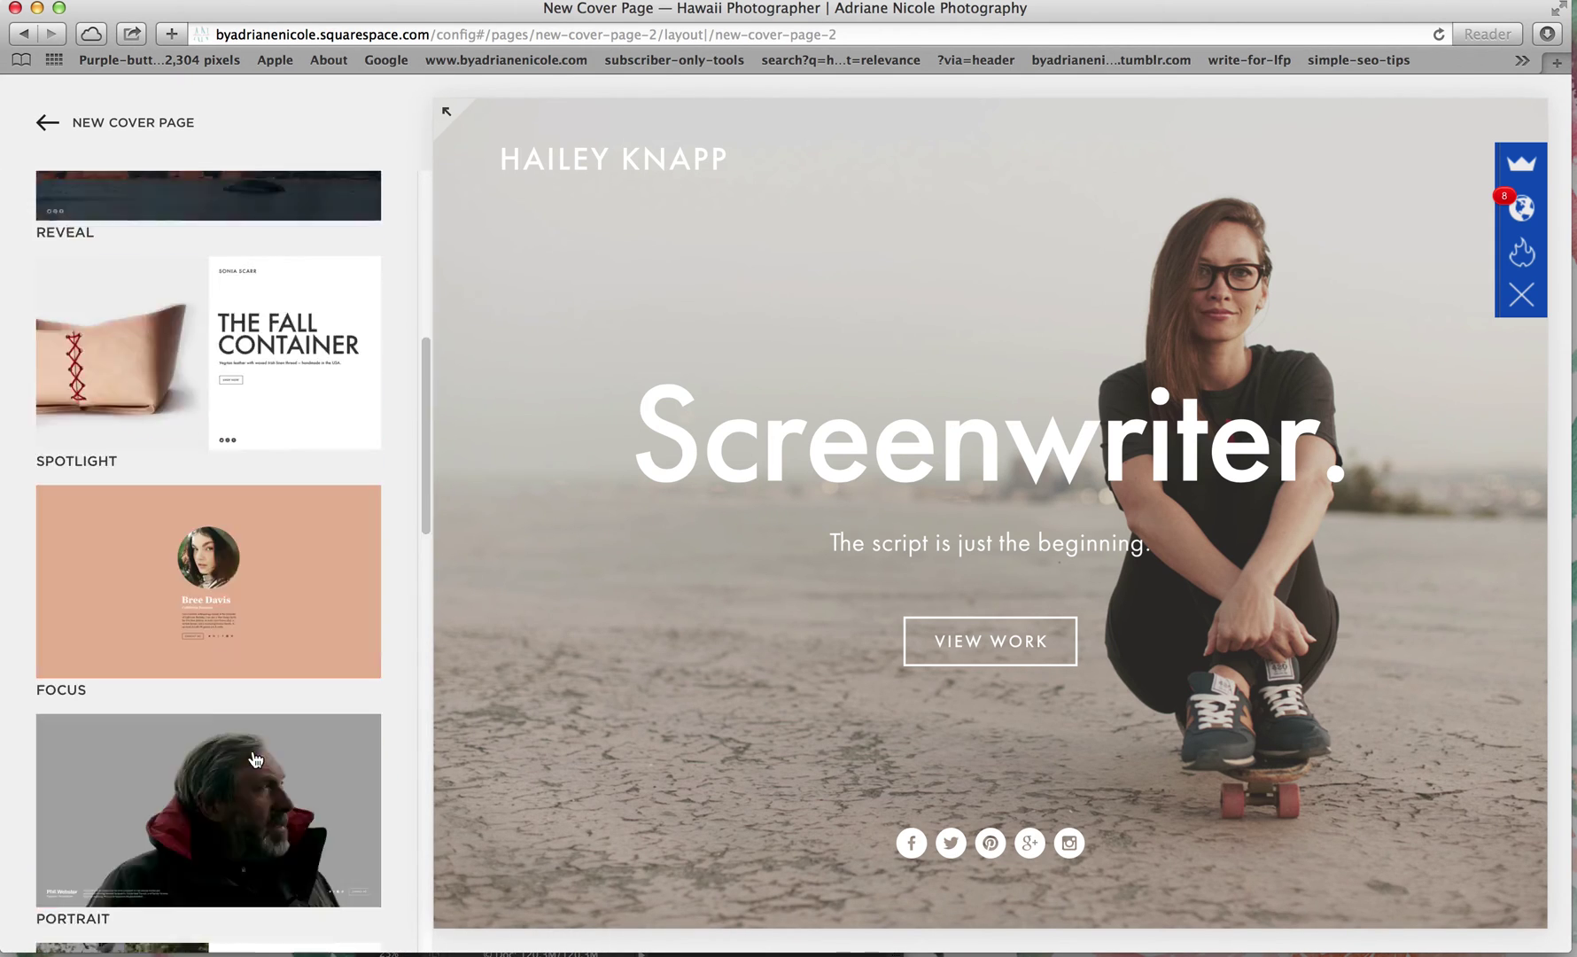
scroll(254, 759, "up", 20)
scroll(254, 759, "down", 10)
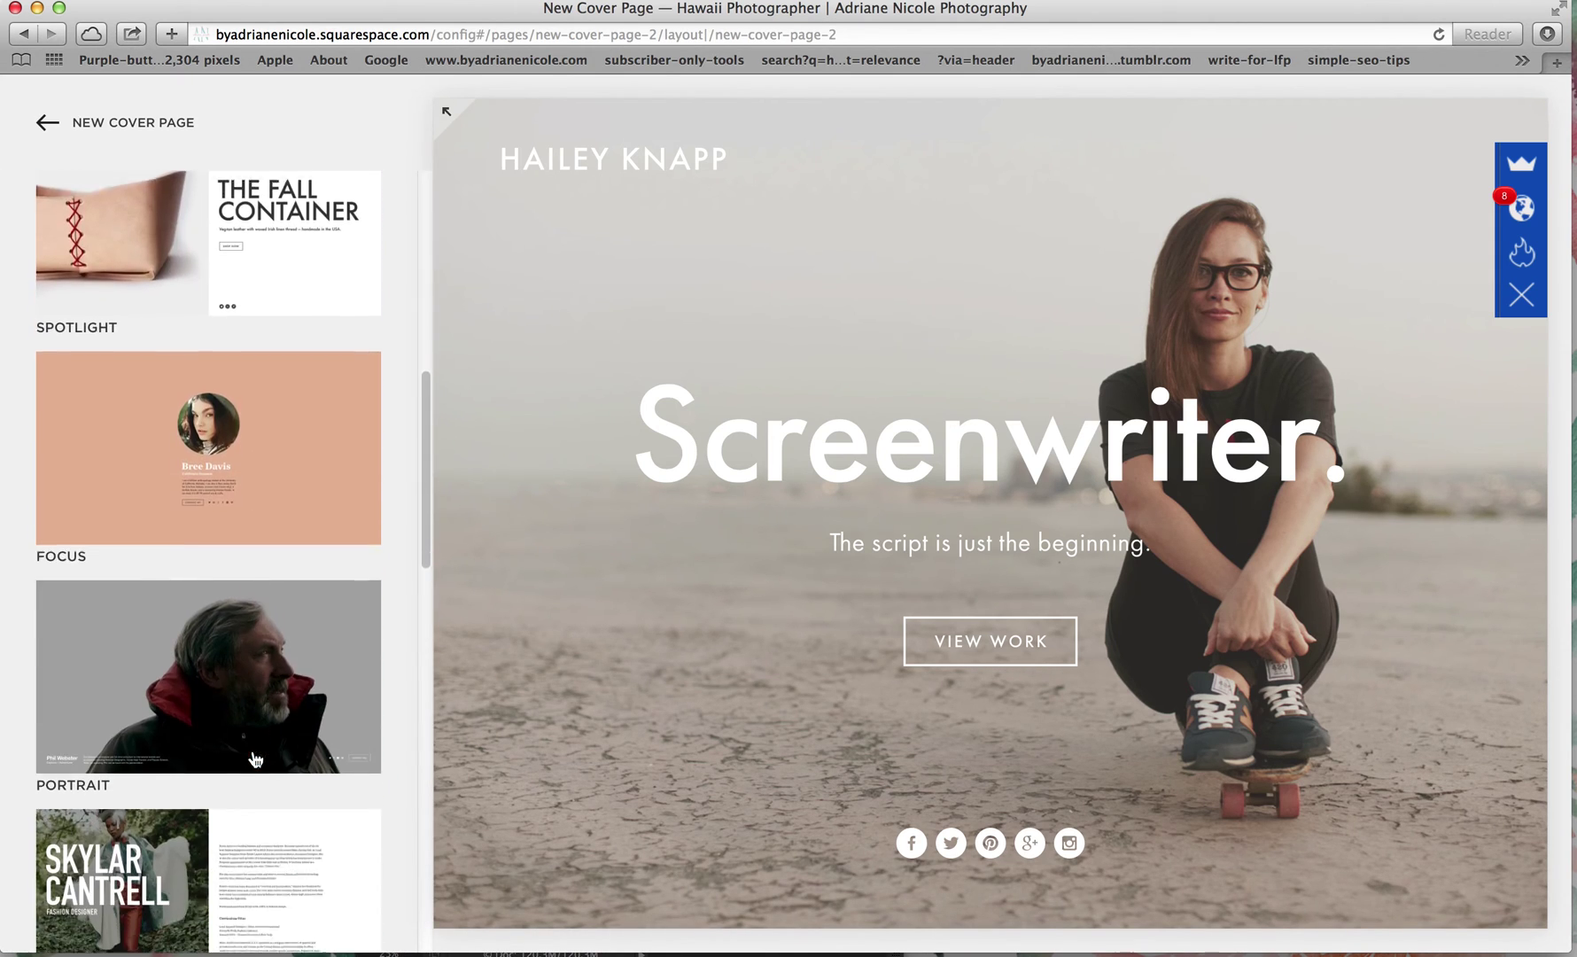
scroll(254, 759, "down", 10)
scroll(254, 759, "up", 20)
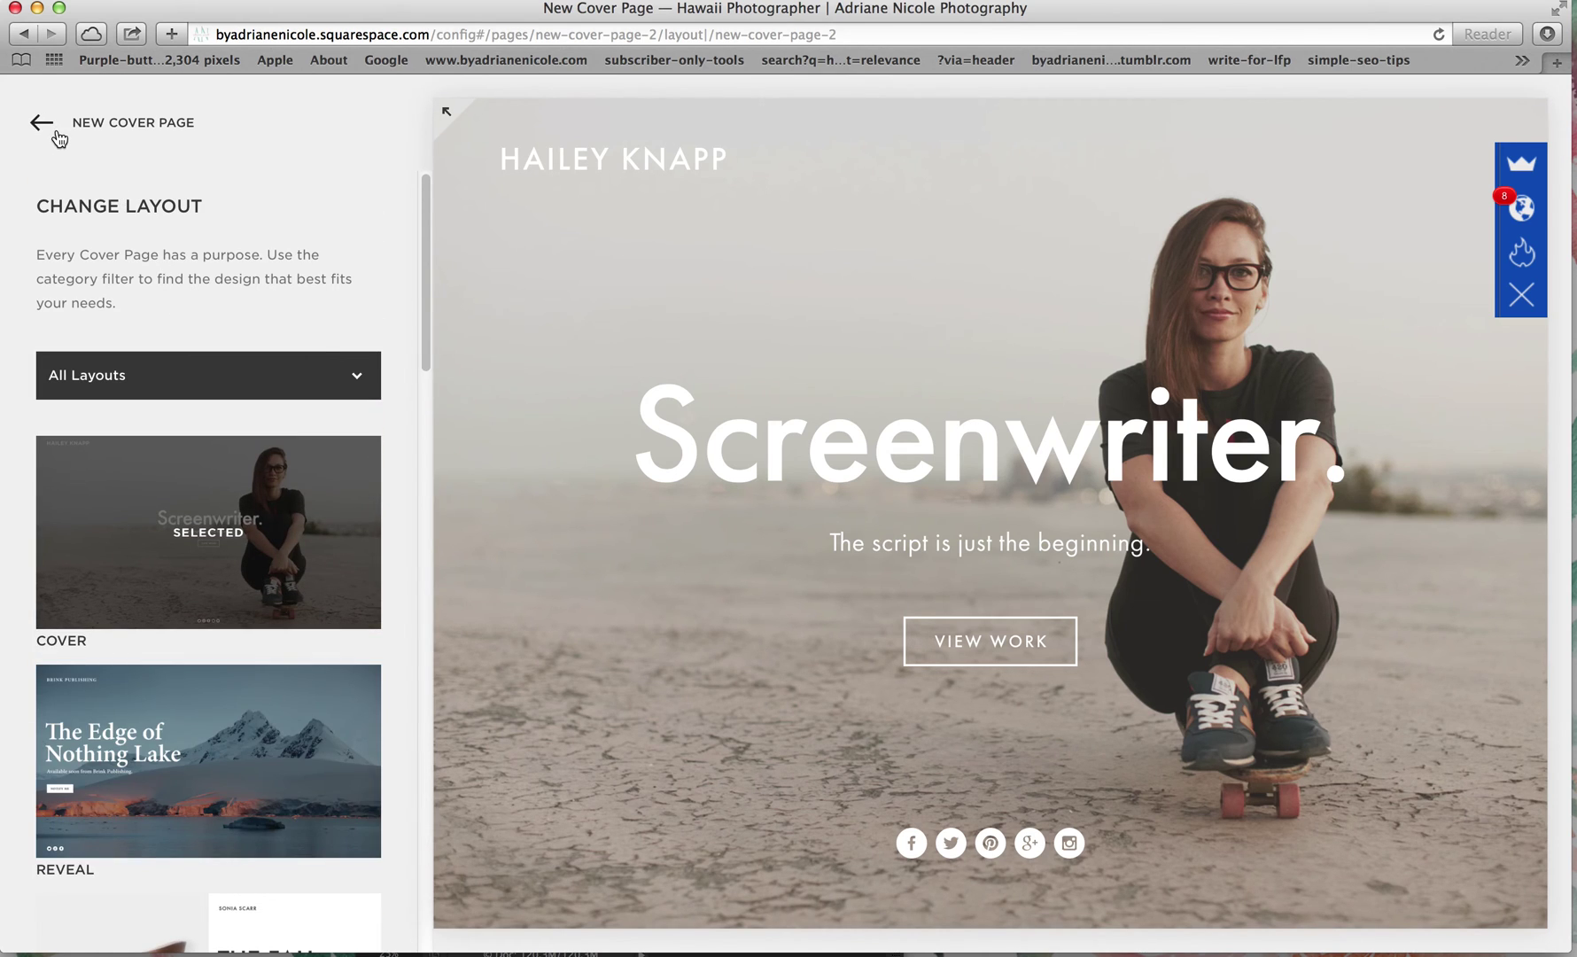
left_click(58, 138)
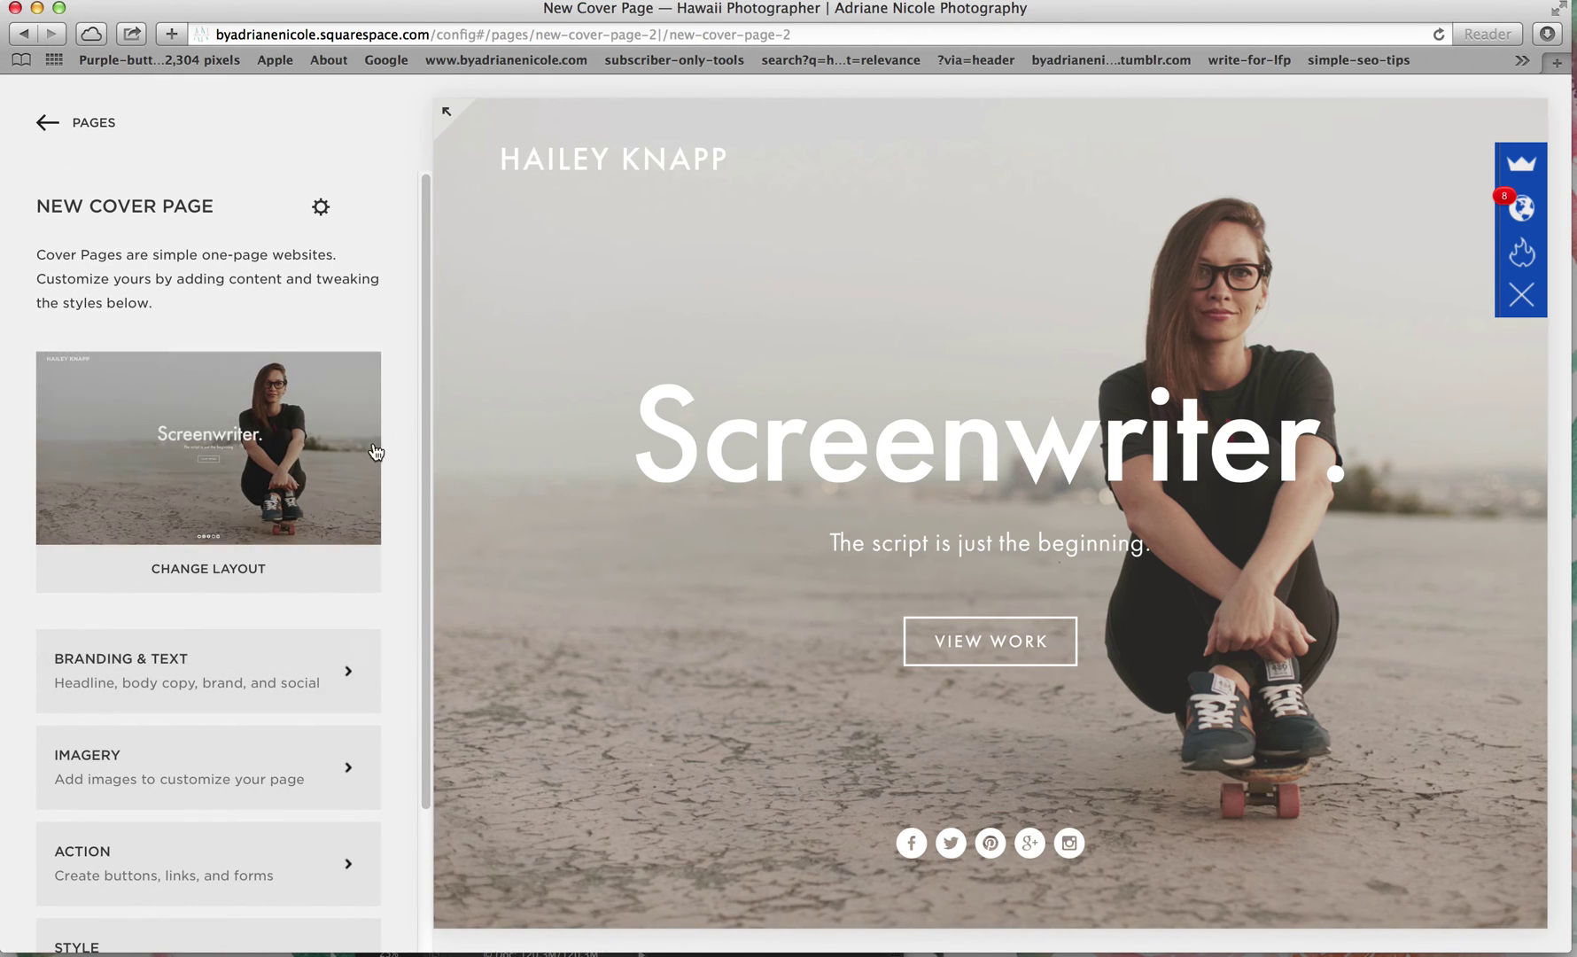
Save the cover page's Branding & Text with a text brand name instead of a logo
left_click(211, 682)
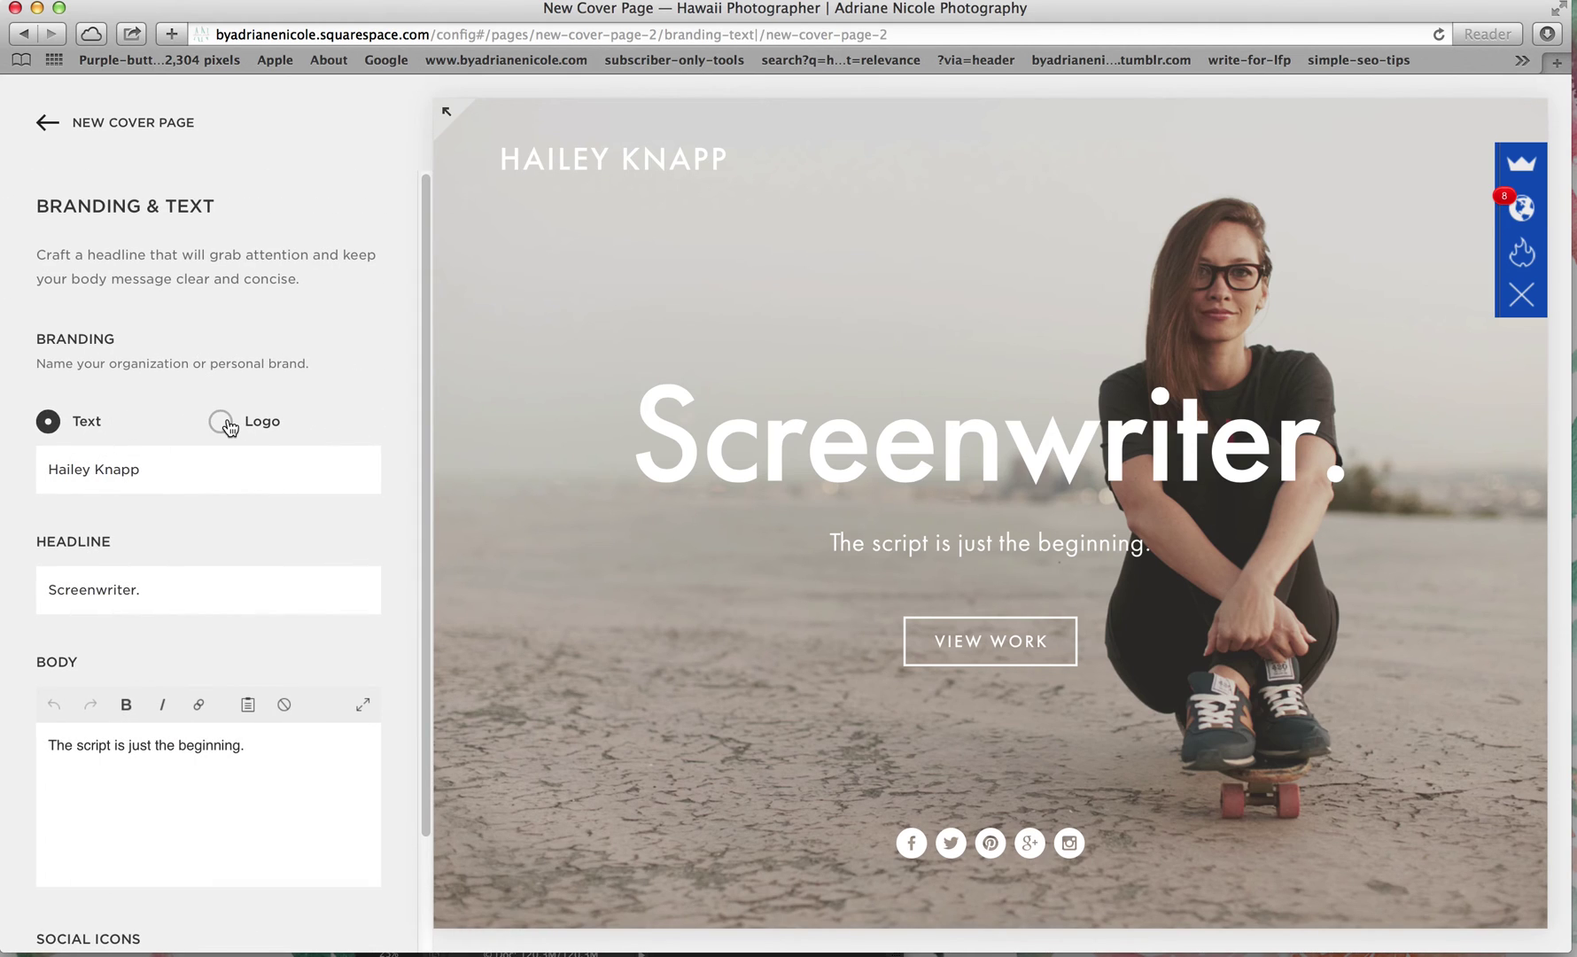
left_click(222, 423)
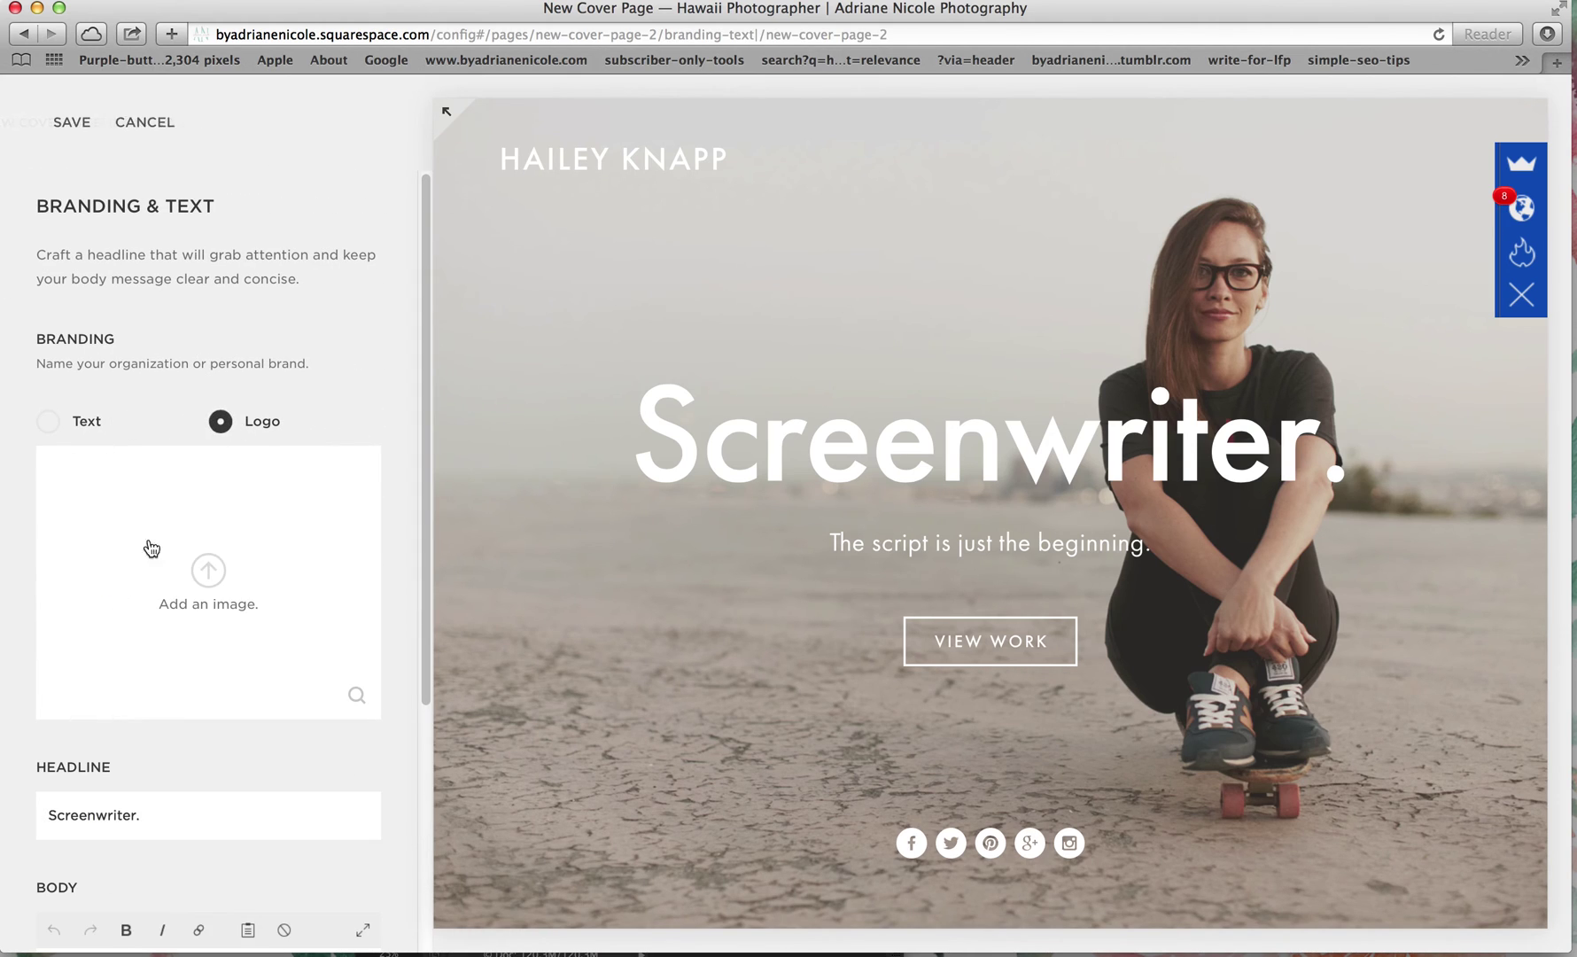
left_click(64, 425)
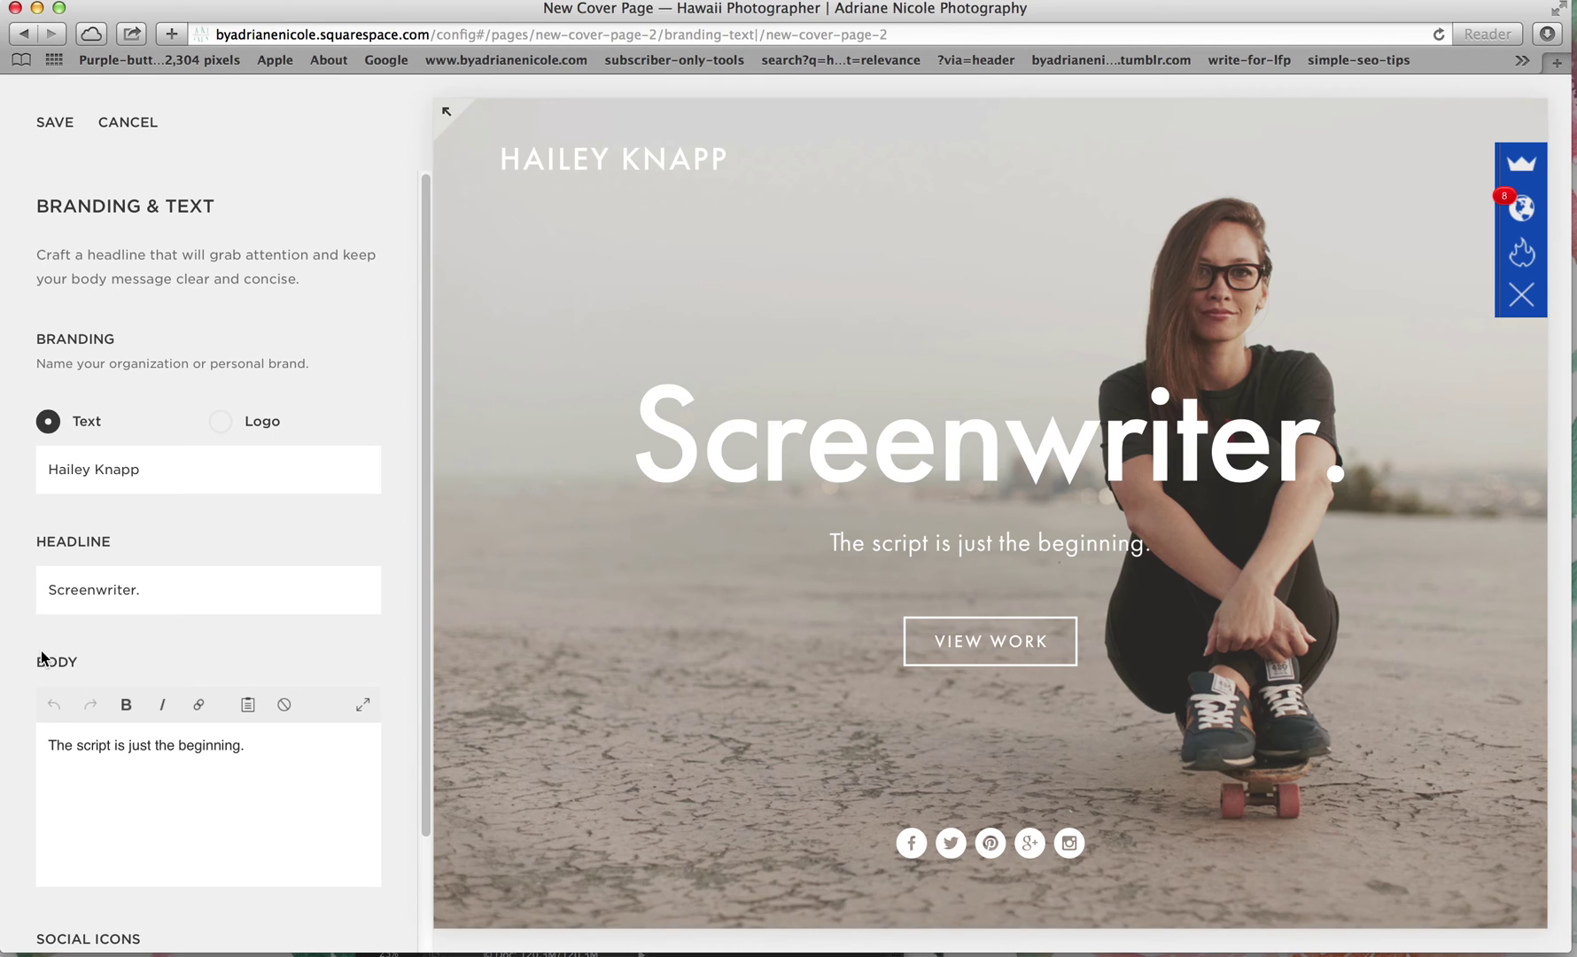
scroll(267, 792, "down", 3)
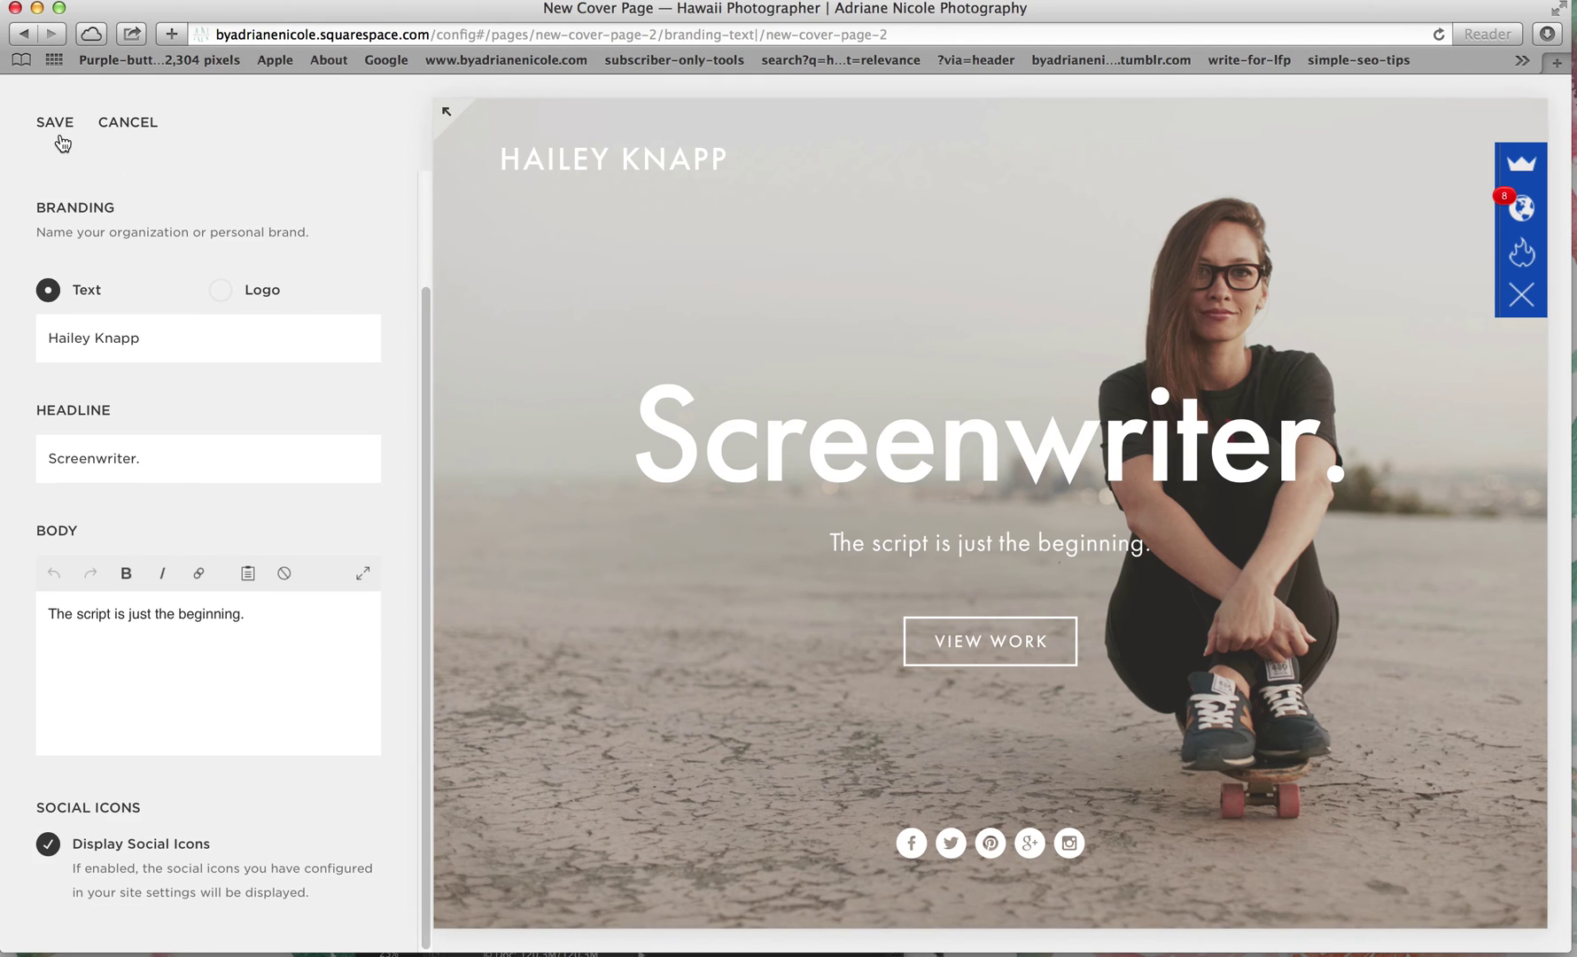
left_click(57, 128)
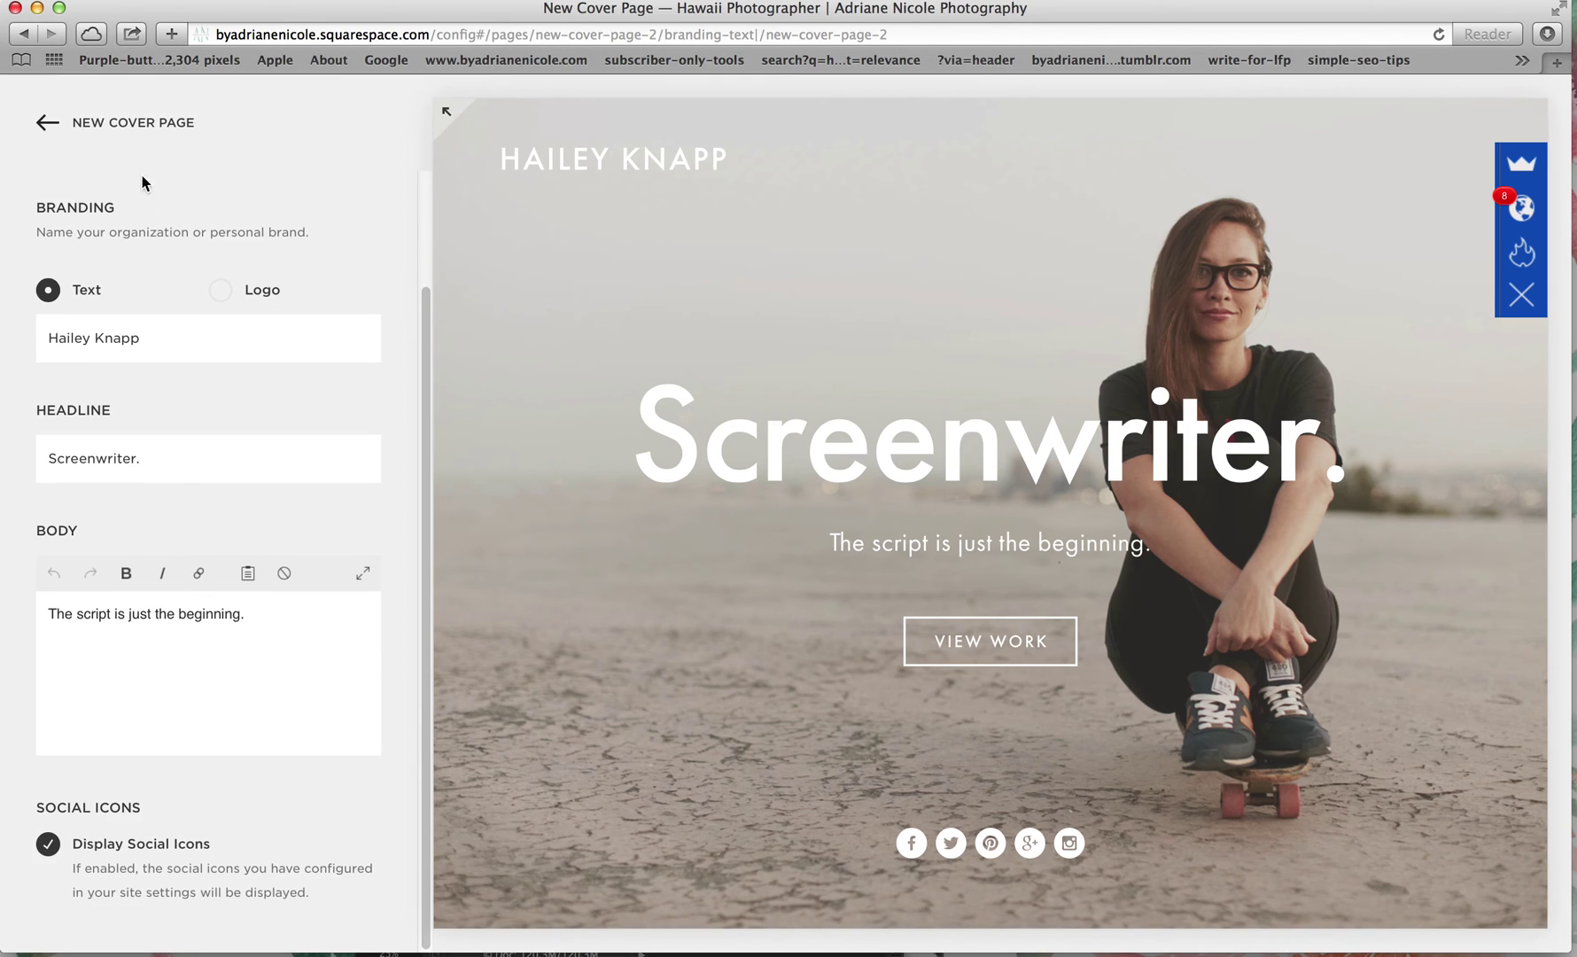
left_click(133, 139)
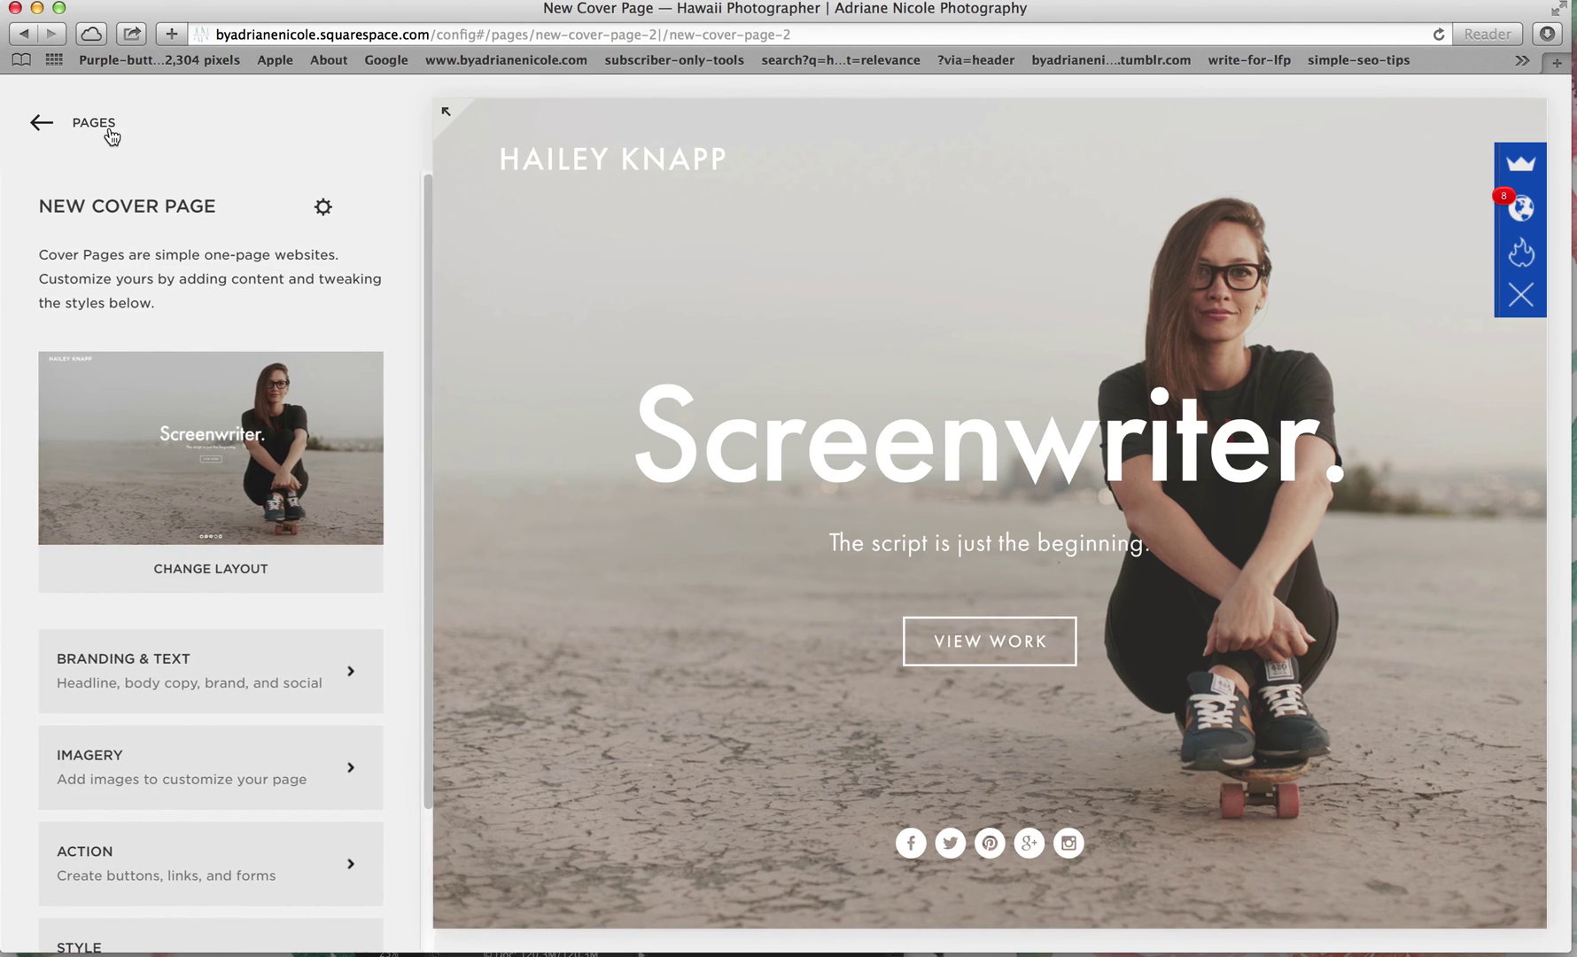
left_click(109, 134)
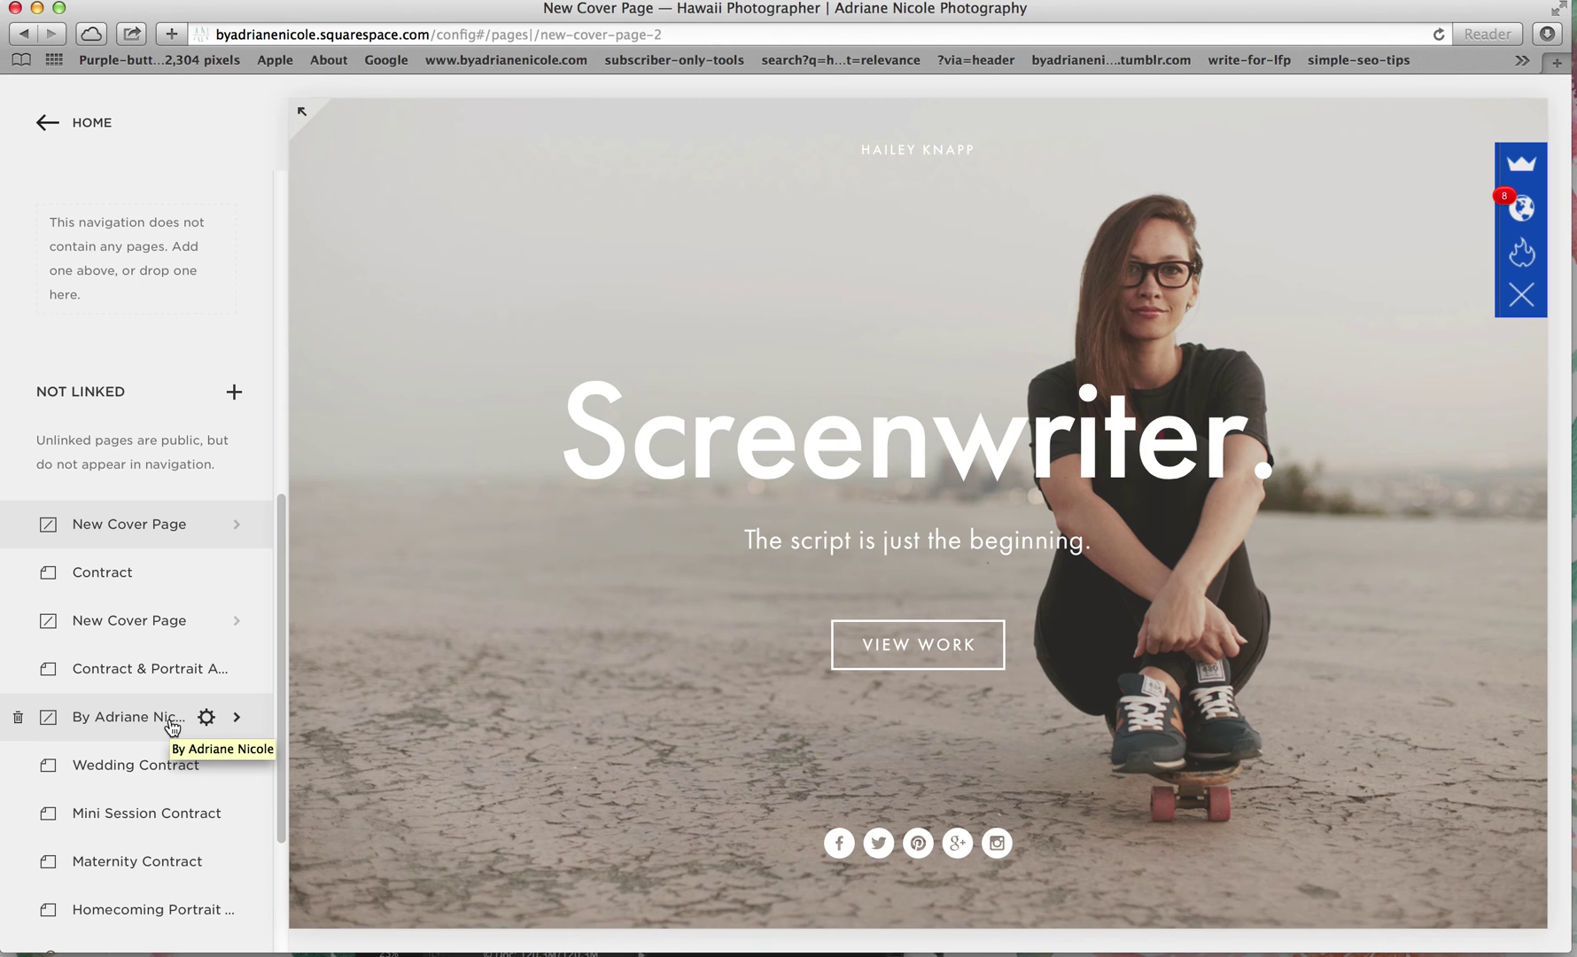
Open the existing By Adriane Nicole cover page in the editor
double_click(170, 719)
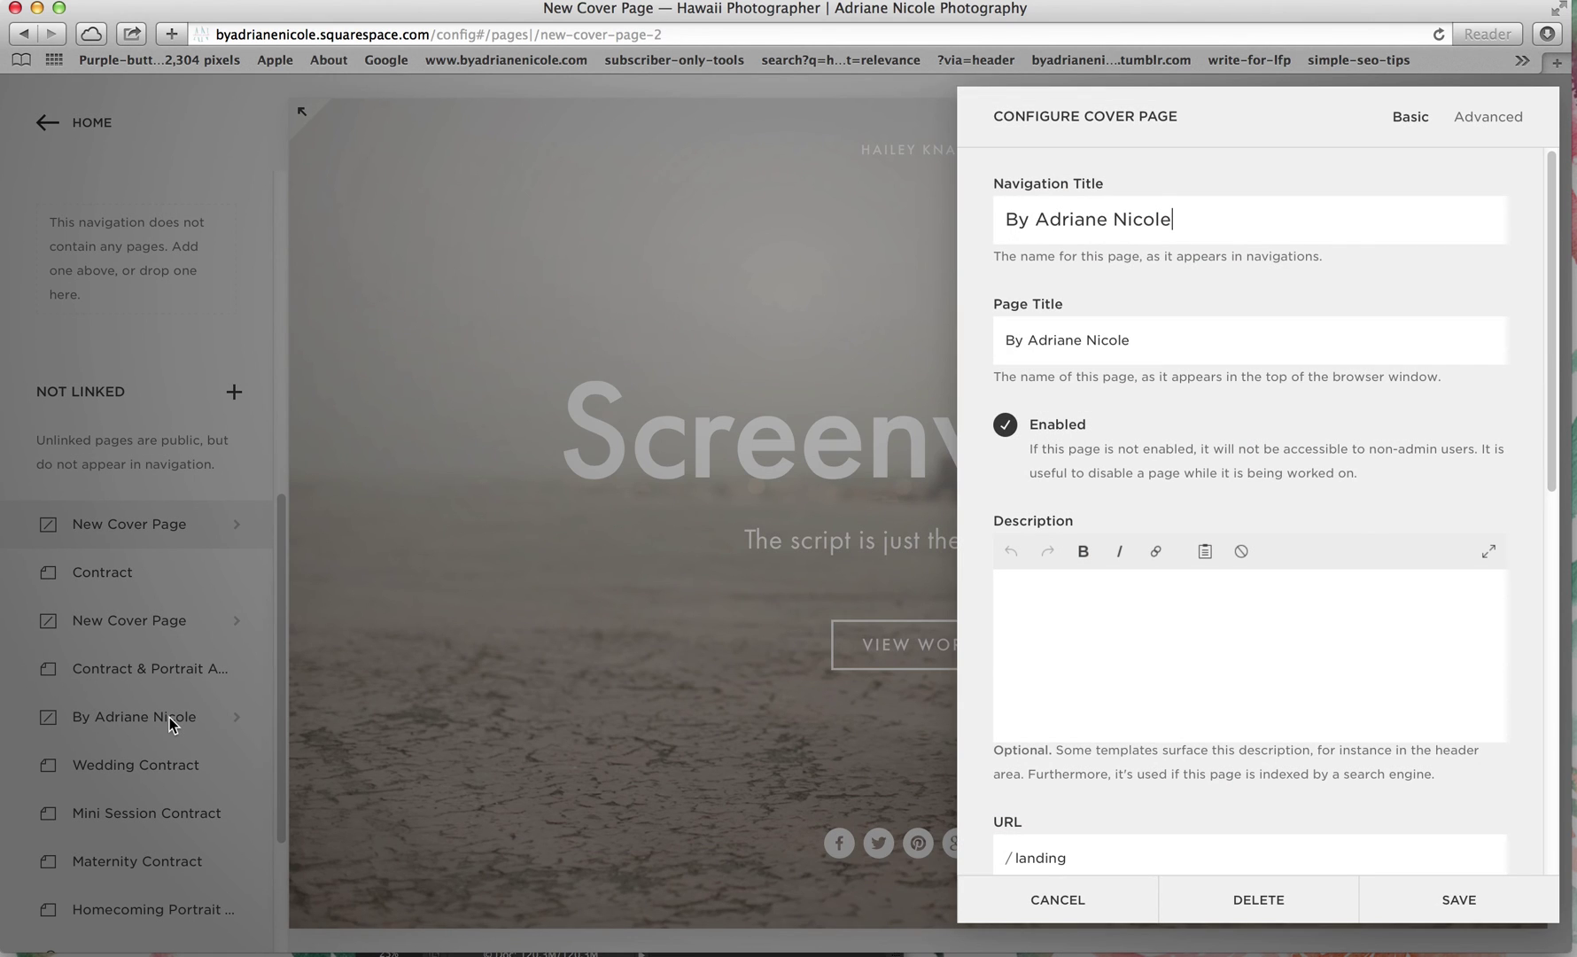
left_click(1115, 905)
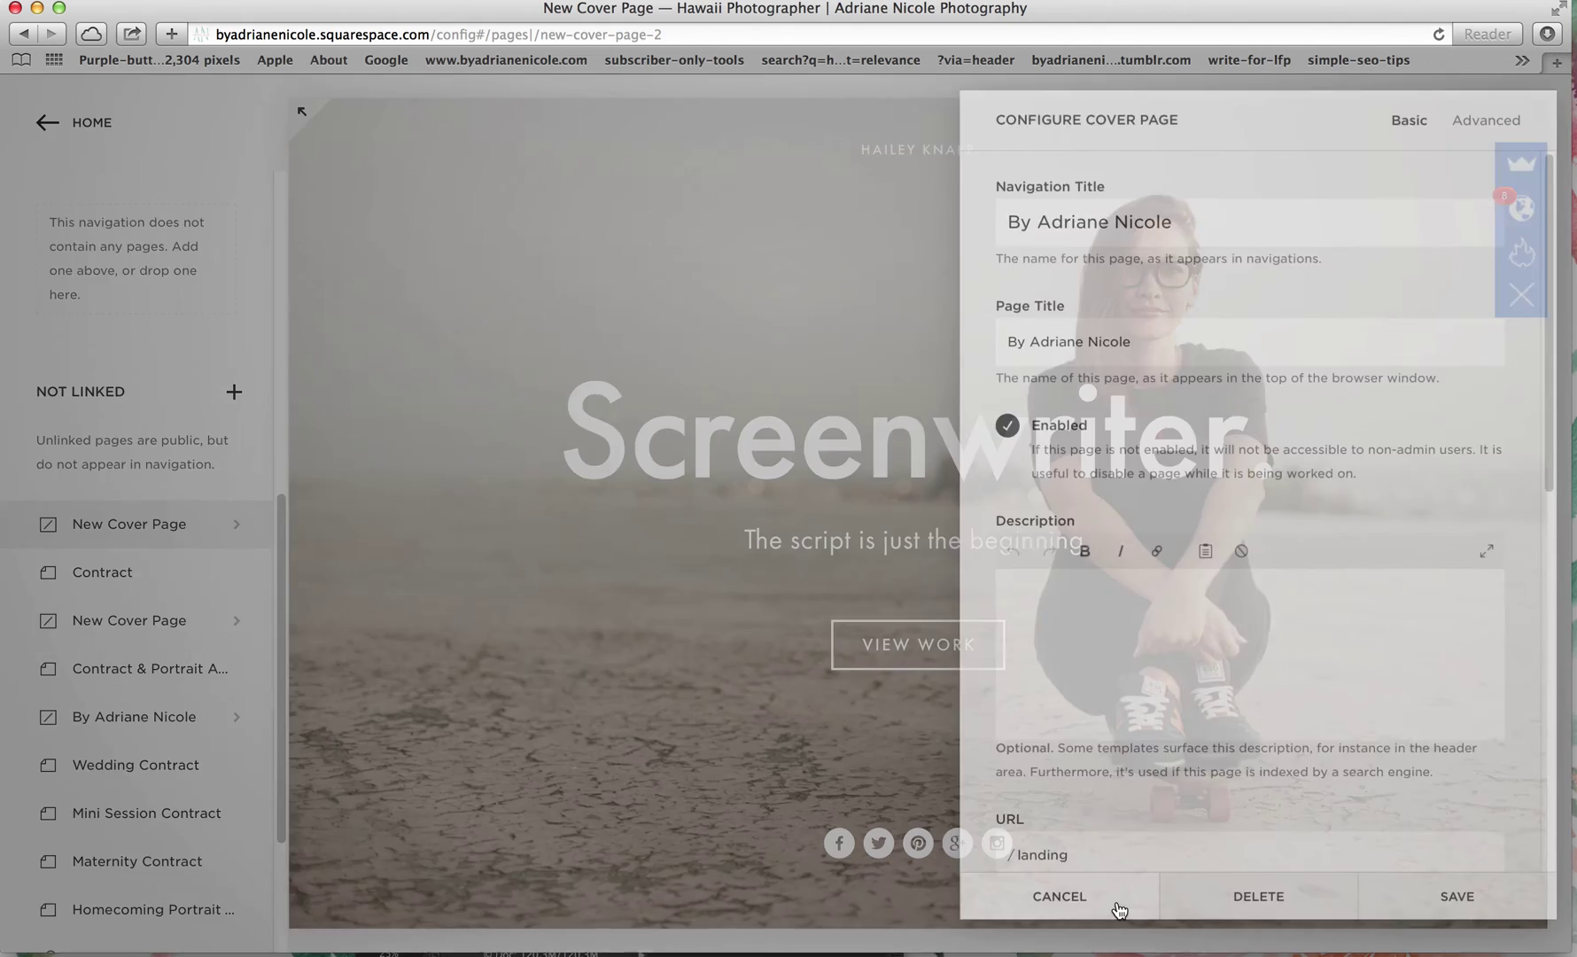
left_click(92, 714)
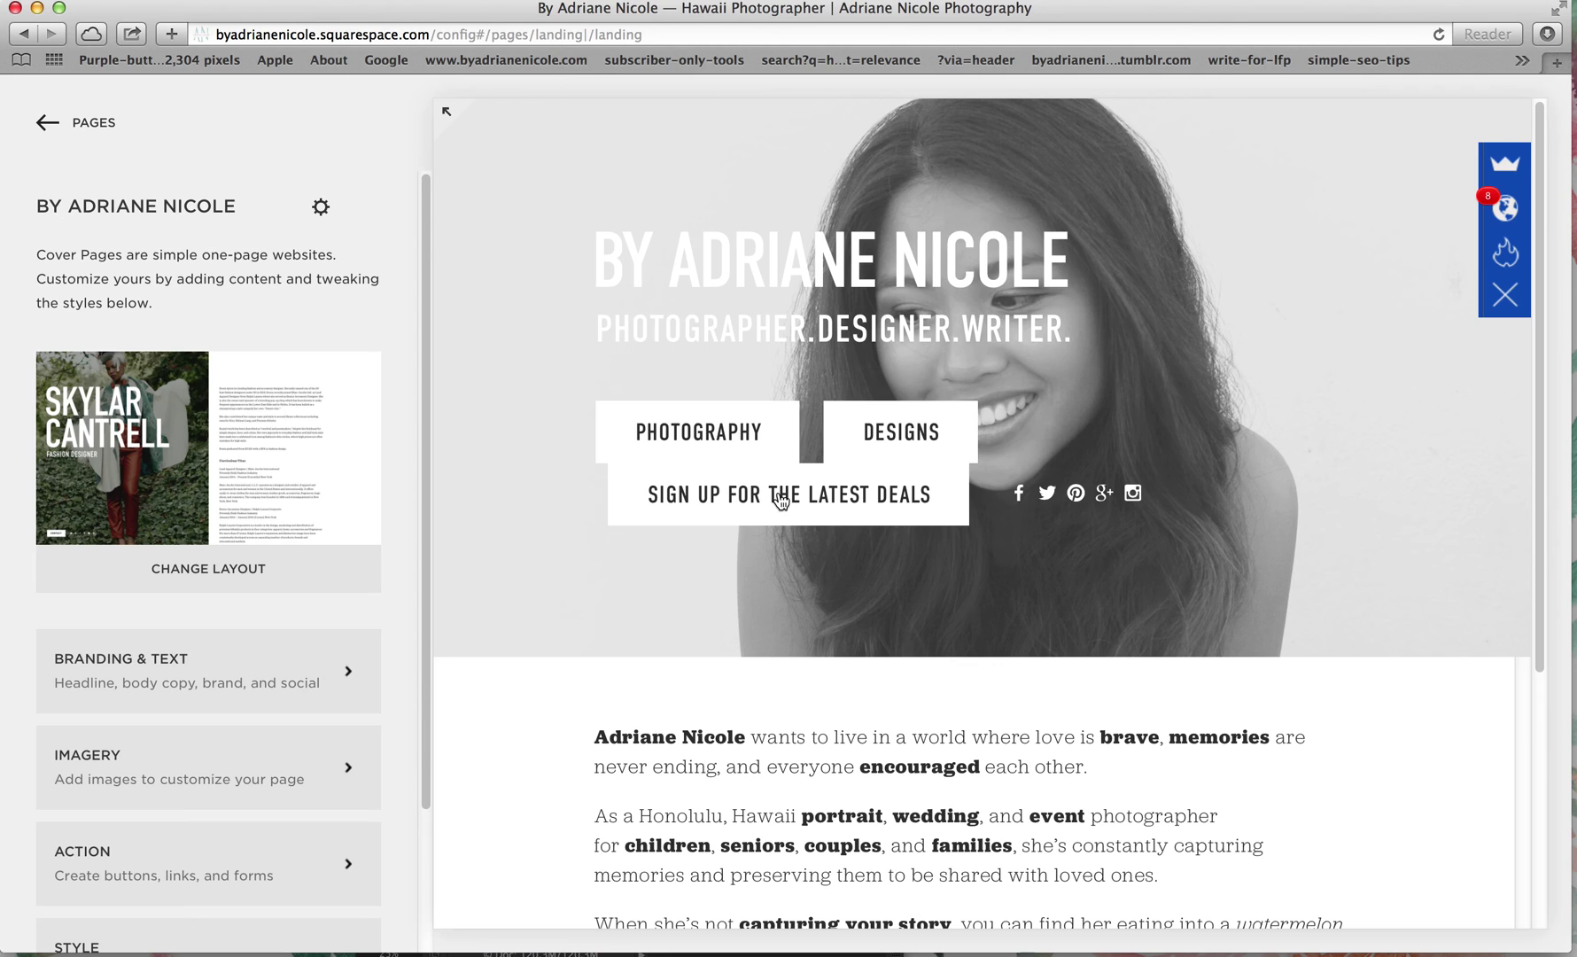
scroll(175, 712, "down", 5)
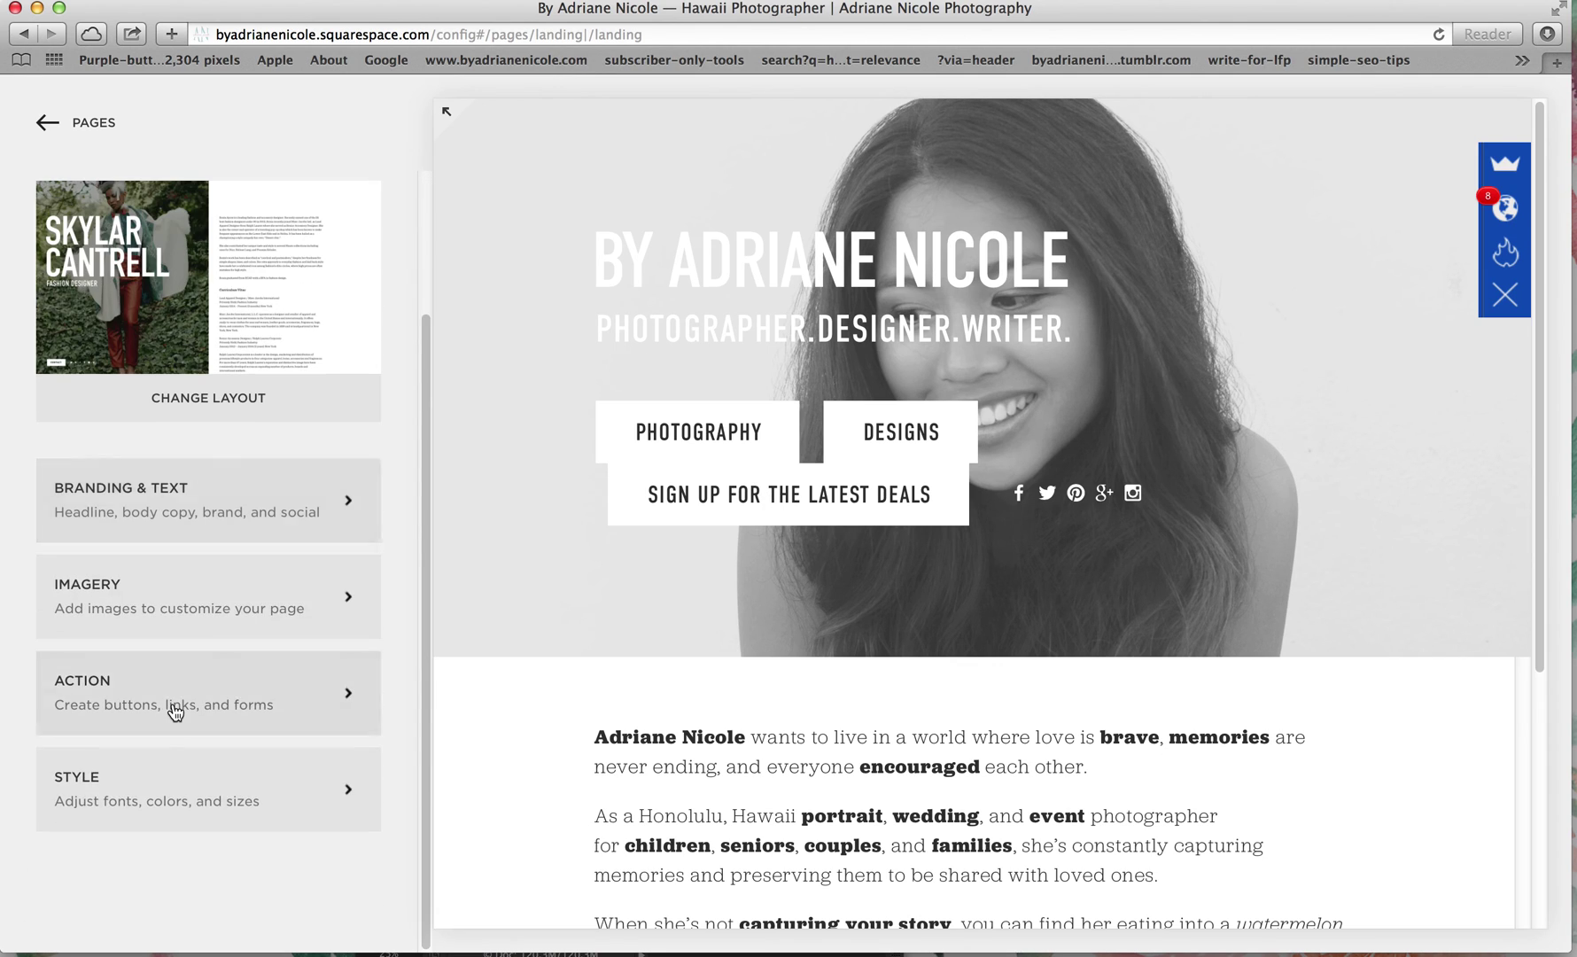
scroll(171, 713, "up", 5)
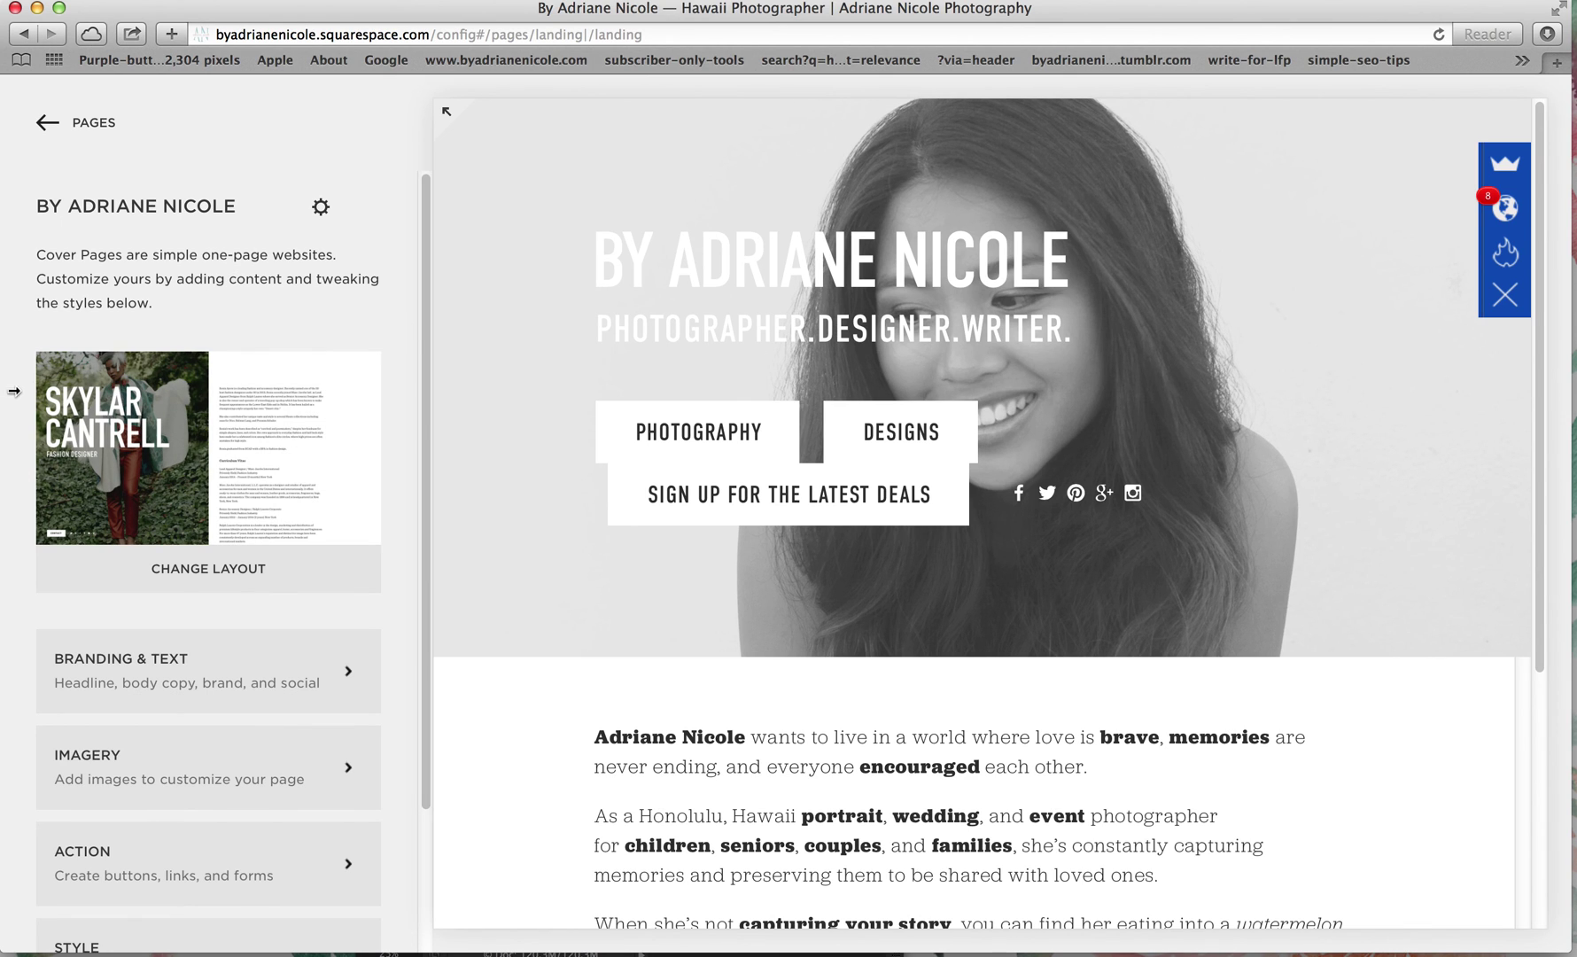
Preview the cover page at mobile width and full screen, then return to Pages
left_click_drag(13, 391, 4, 536)
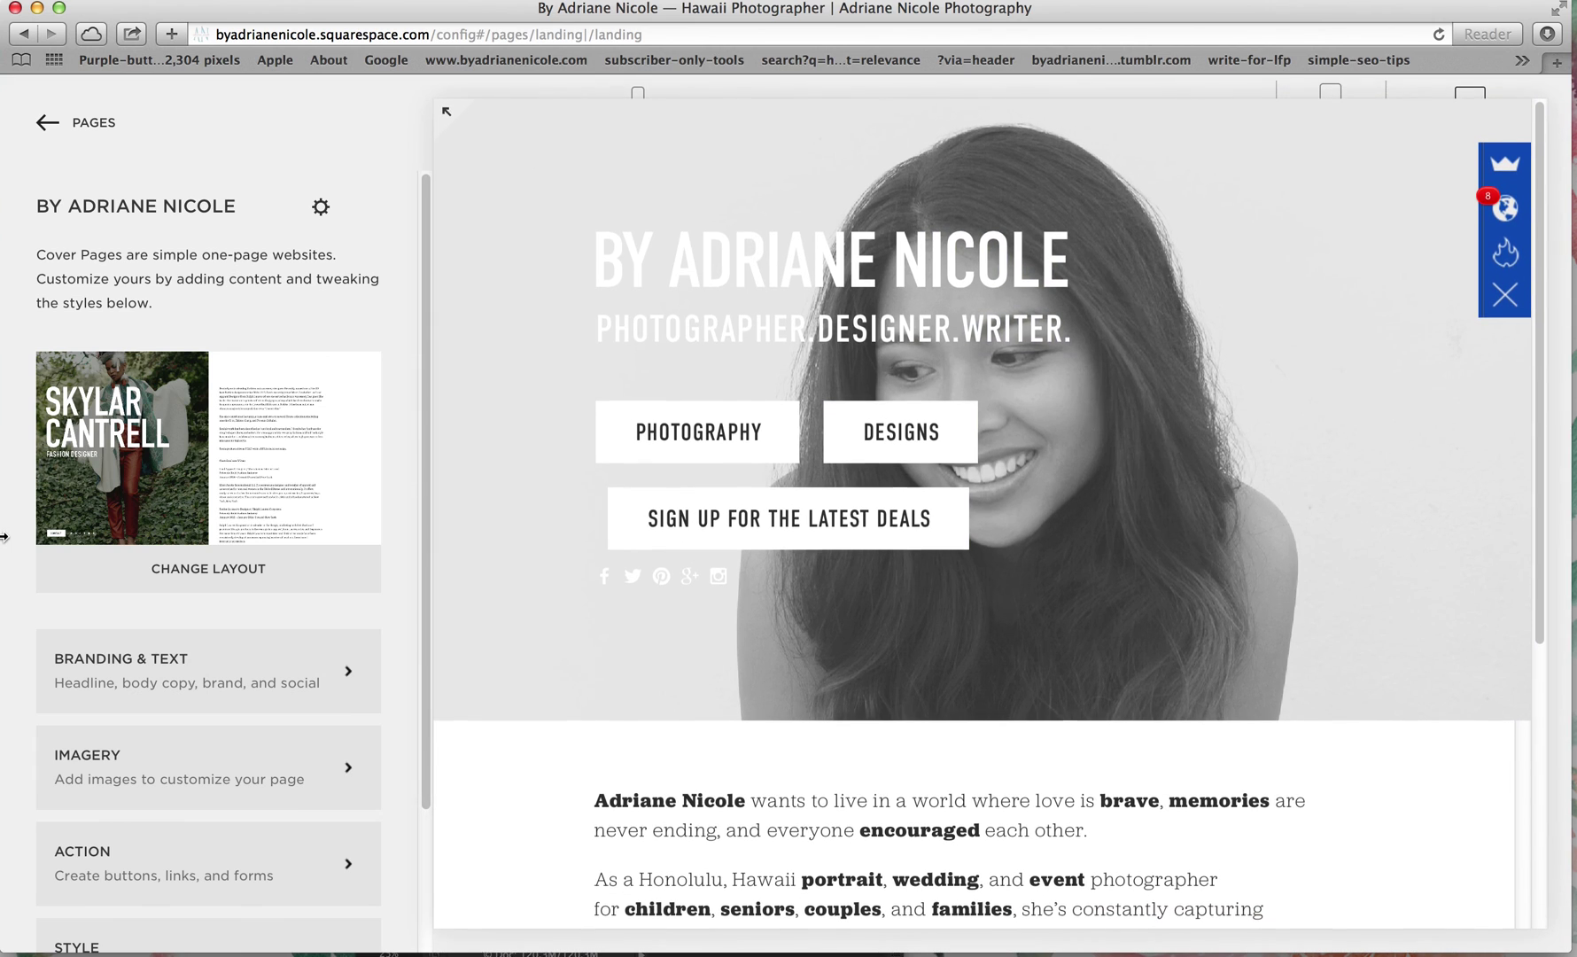
left_click(447, 113)
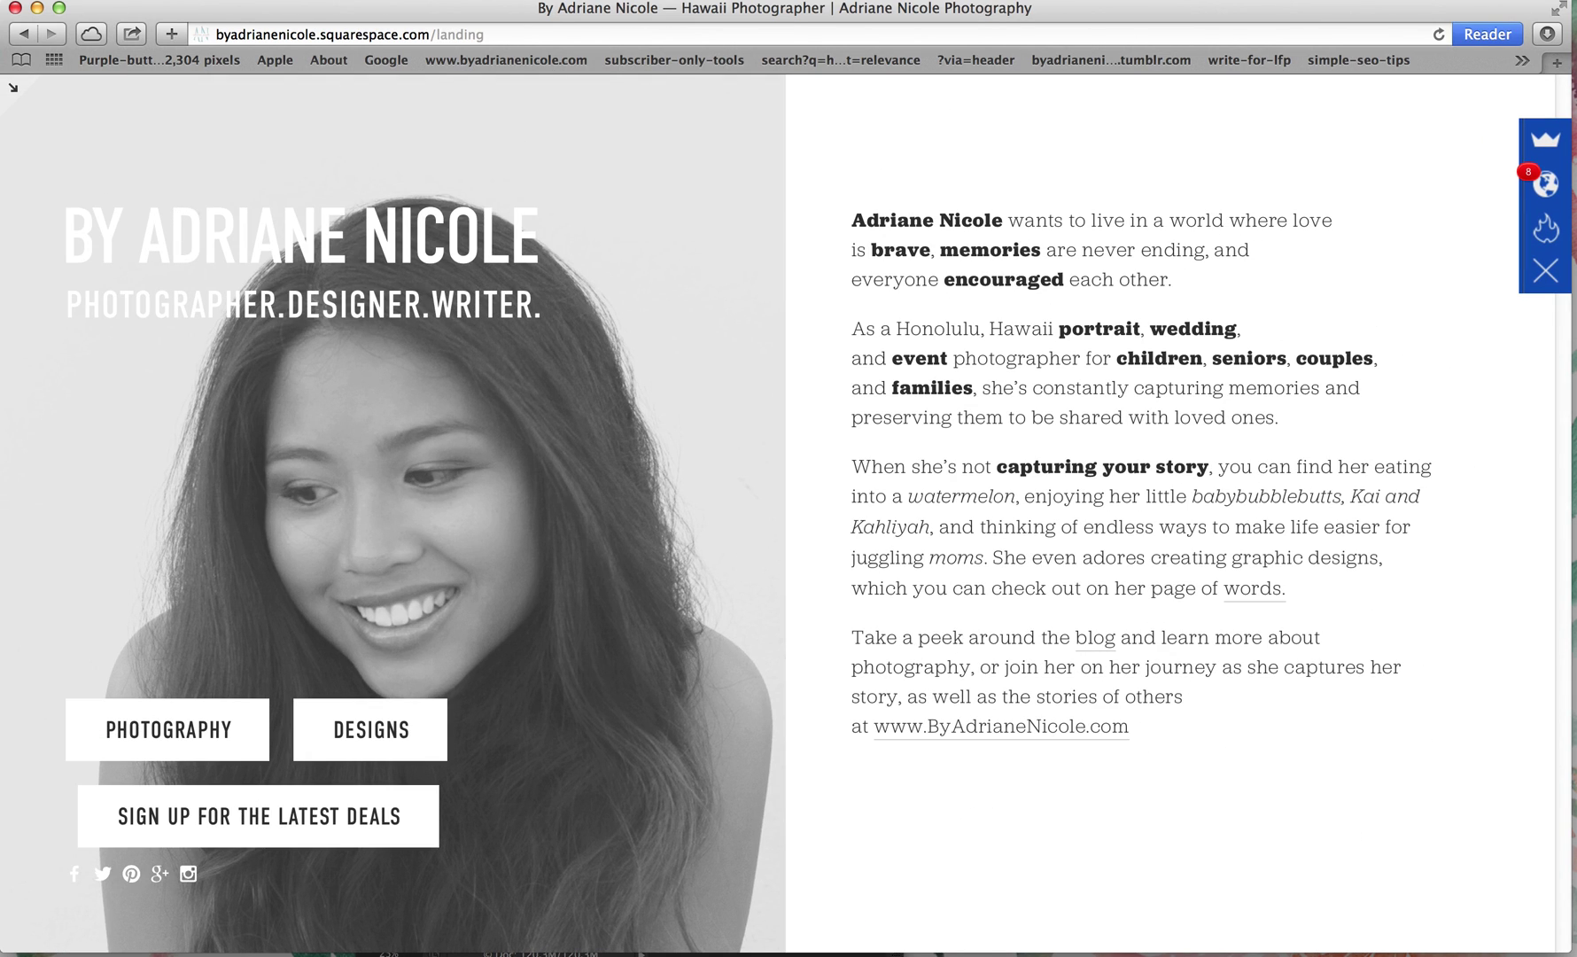
left_click(13, 95)
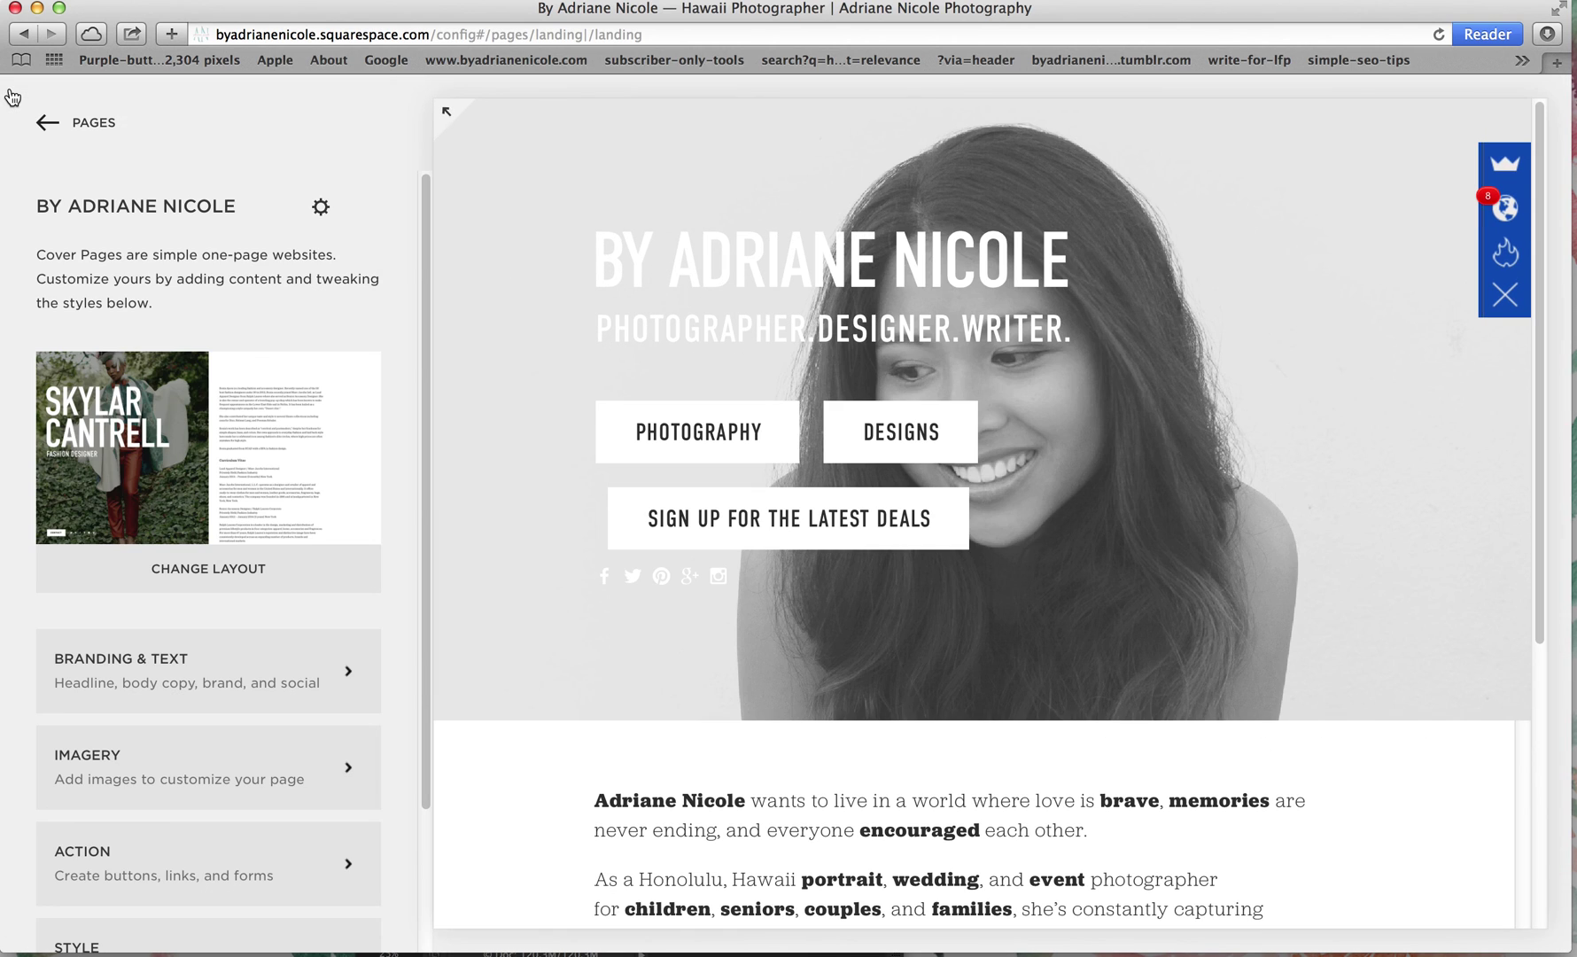
left_click(49, 128)
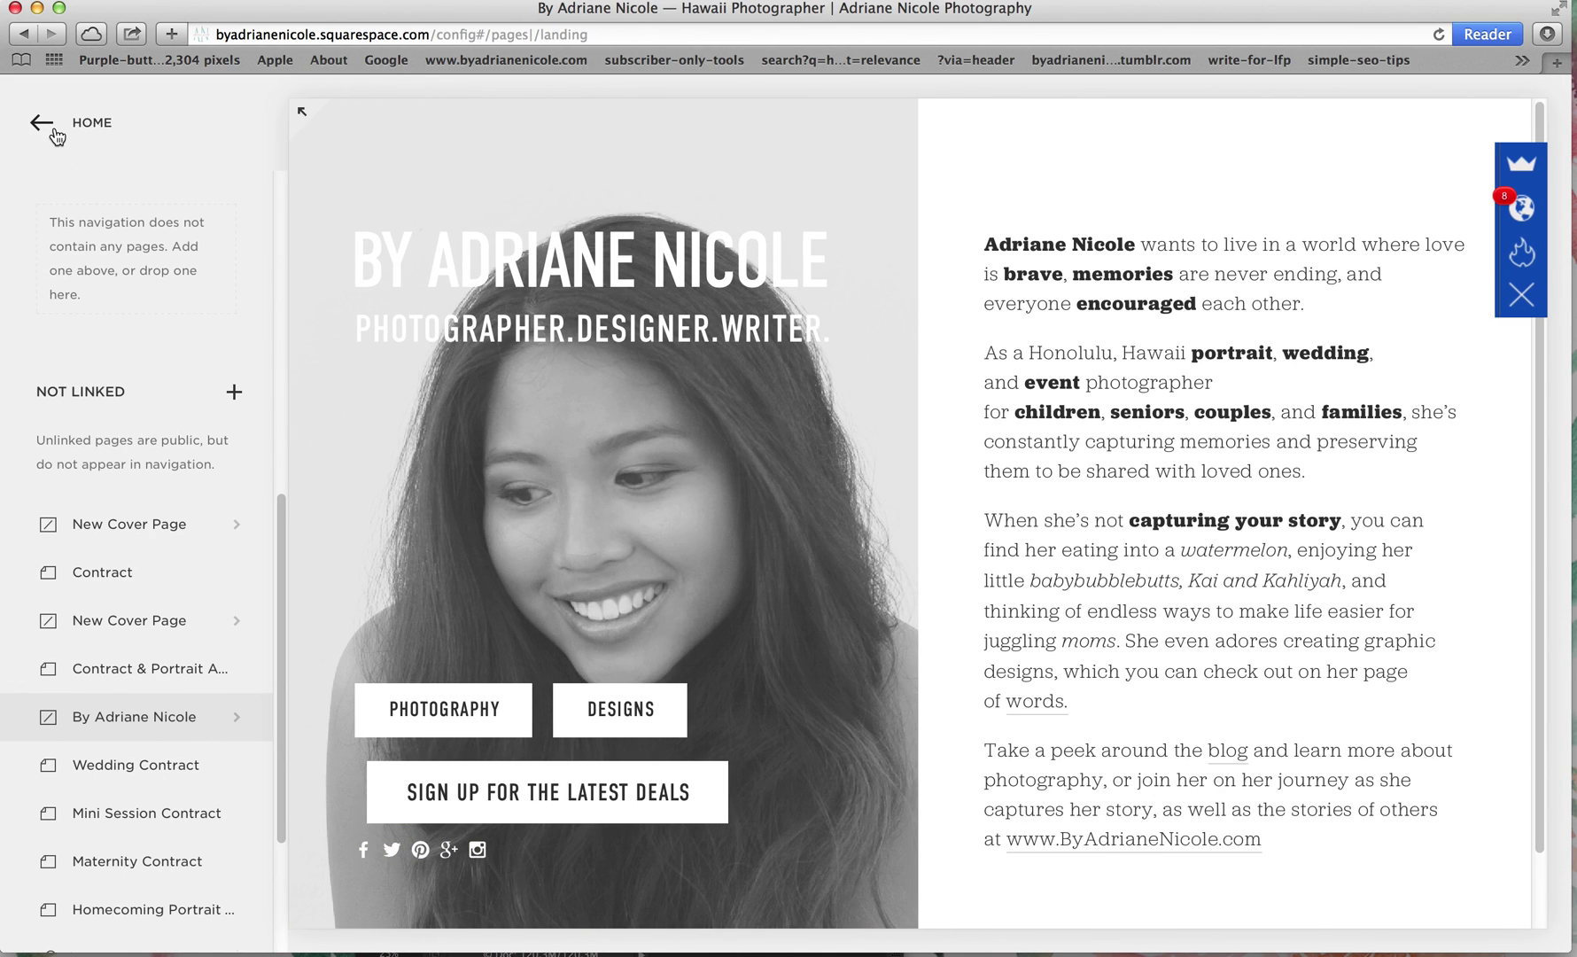